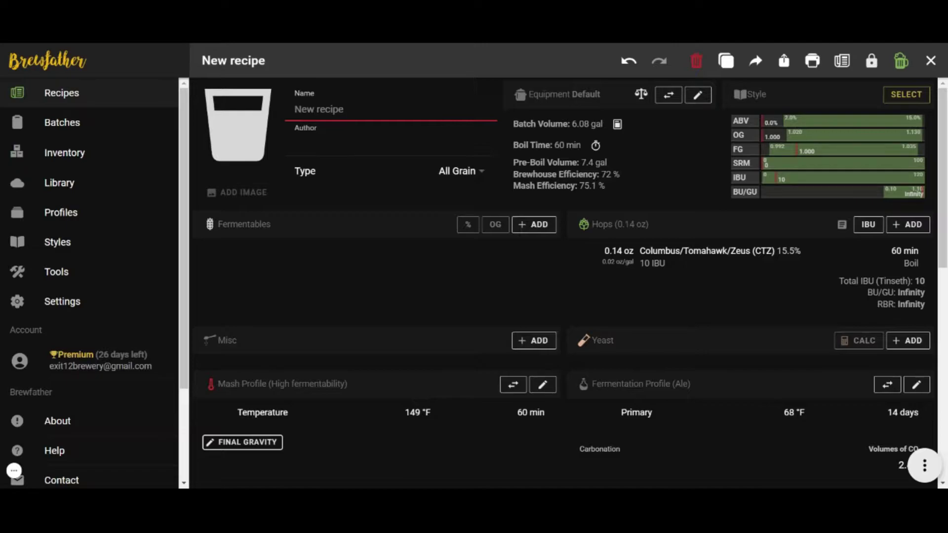
- Name the new recipe Yokonezuna and enter Exit 12 Homebrew as its author
left_click(319, 109)
type("Yo")
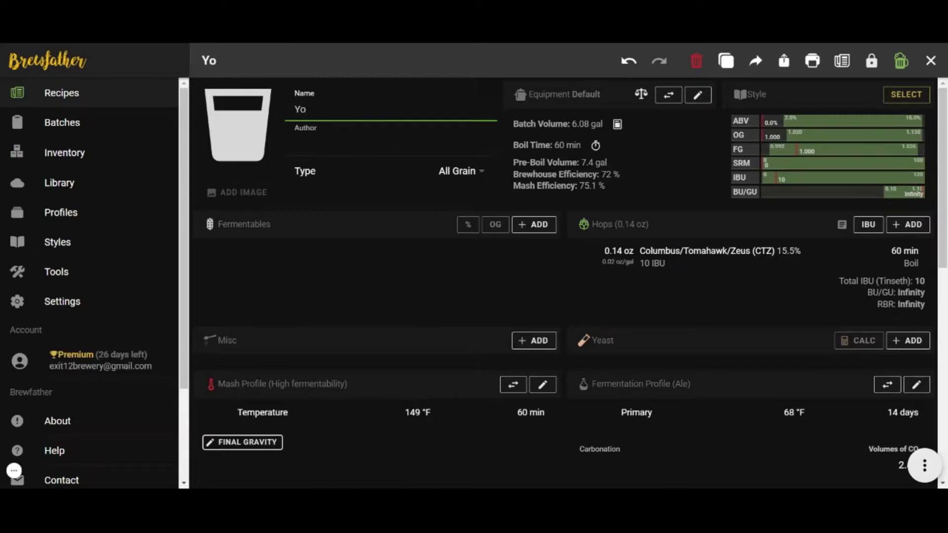
type("konezuna")
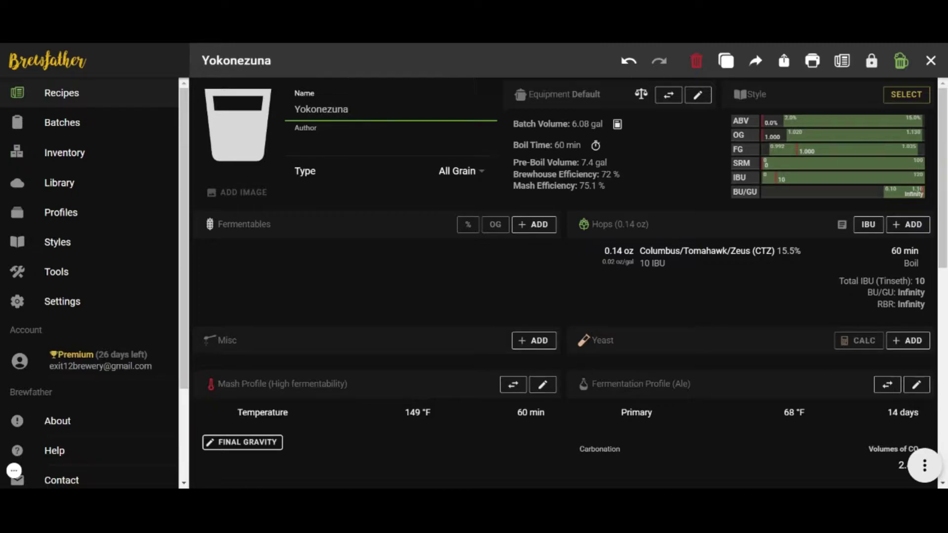
left_click(295, 143)
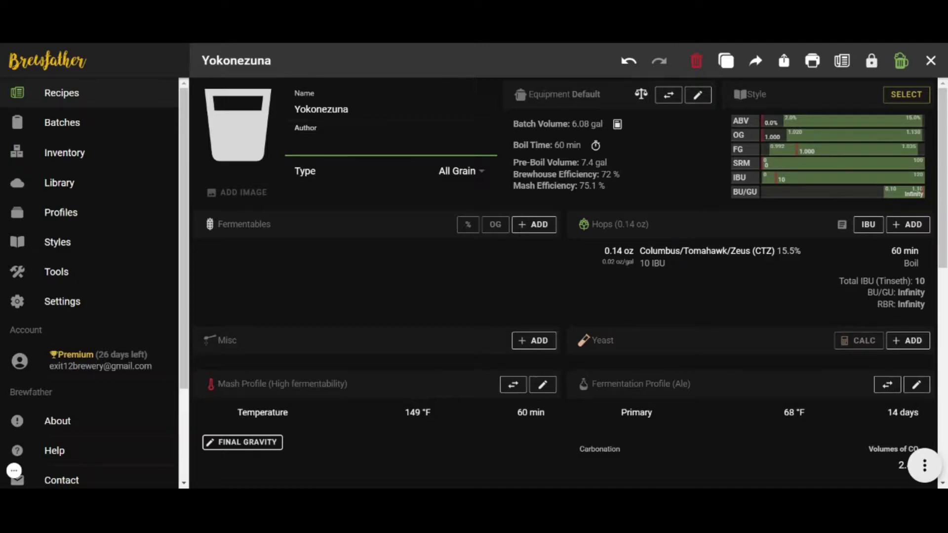
type("Exit 12 B")
key("BackSpace")
type("Homebrew")
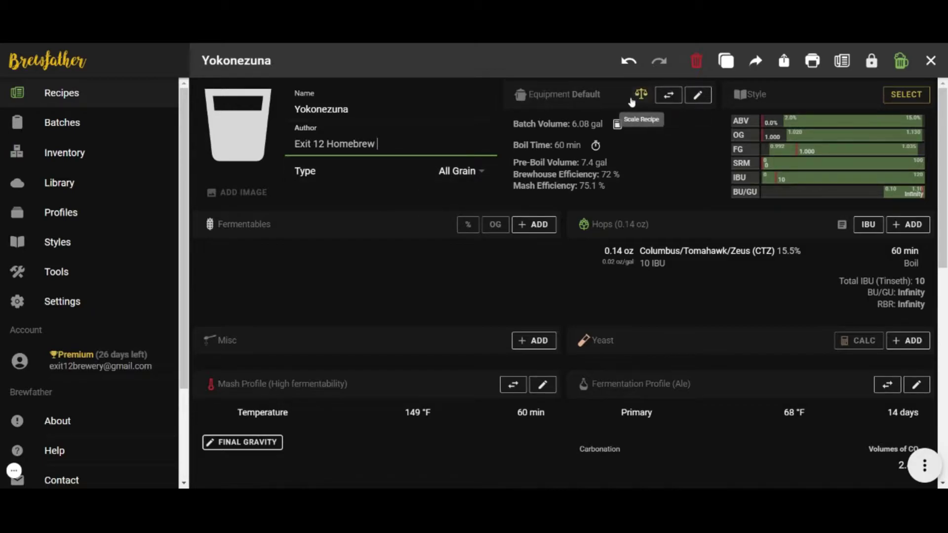
- Change the recipe's equipment profile to Anvil Foundry 10.5 240V
left_click(667, 96)
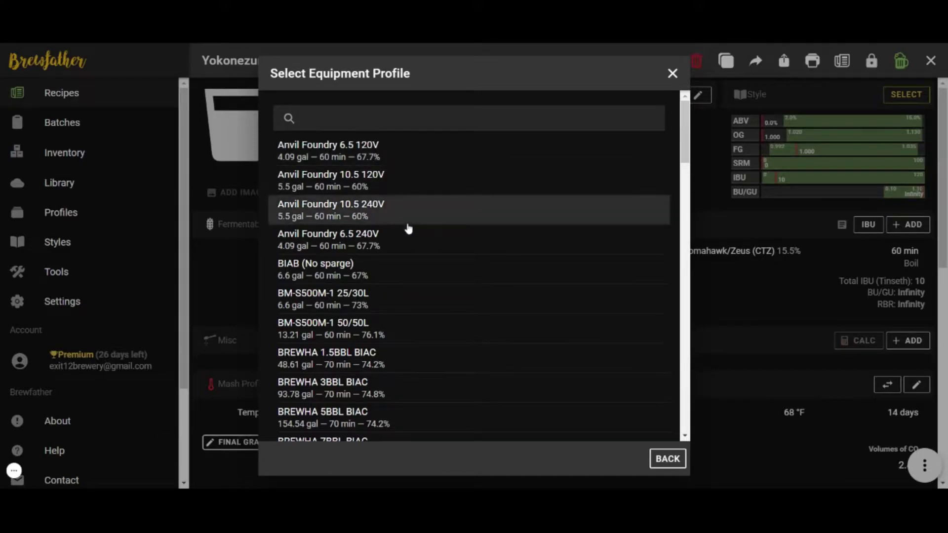
left_click(359, 216)
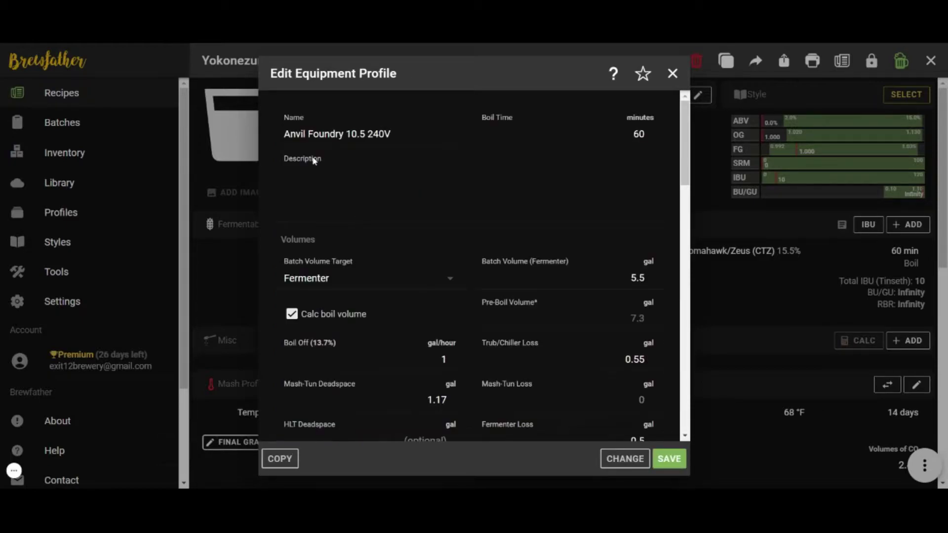
scroll(296, 316, "down", 1)
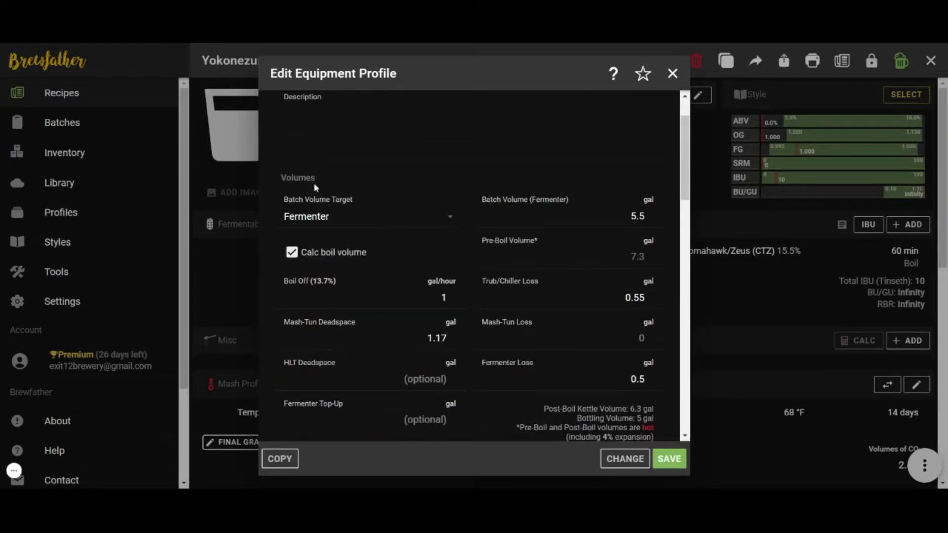
scroll(323, 190, "up", 1)
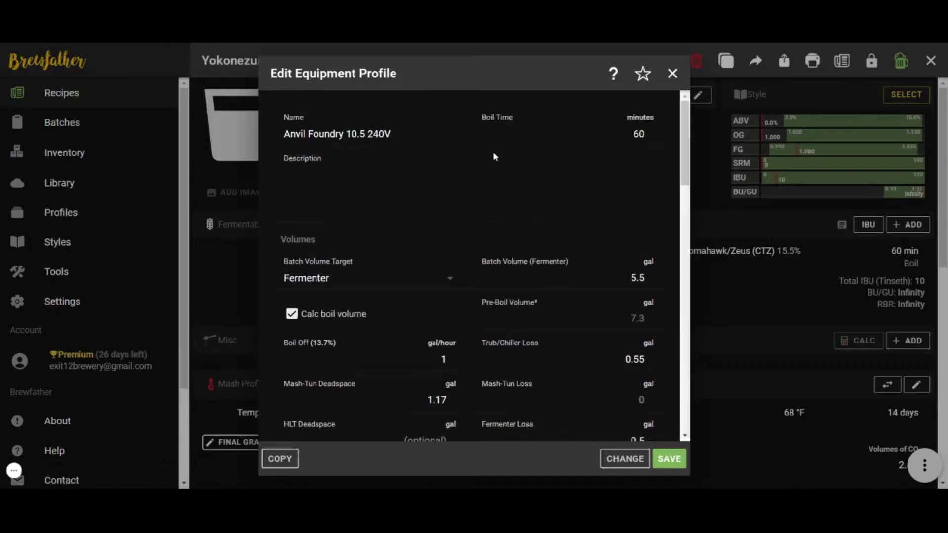
left_click(597, 141)
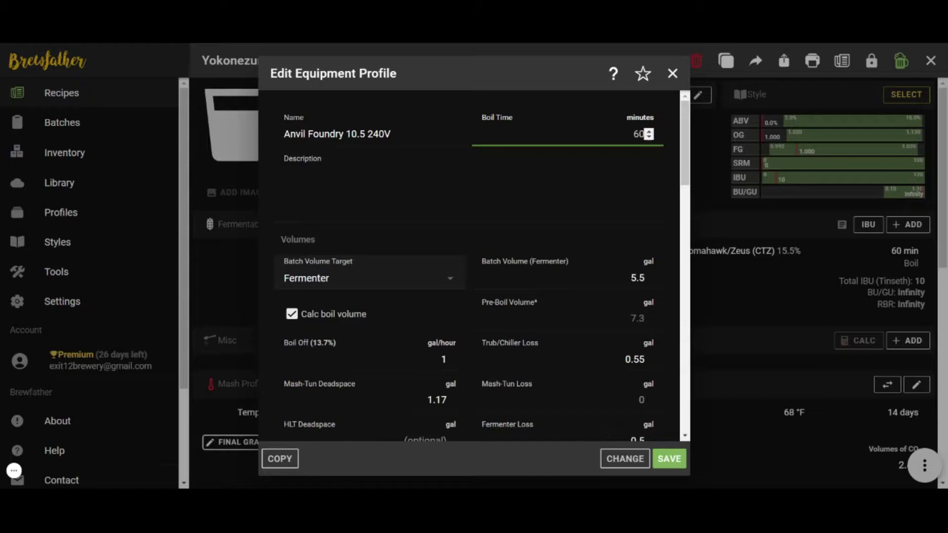
- Switch the equipment profile's batch volume target to Kettle and back to Fermenter
left_click(443, 279)
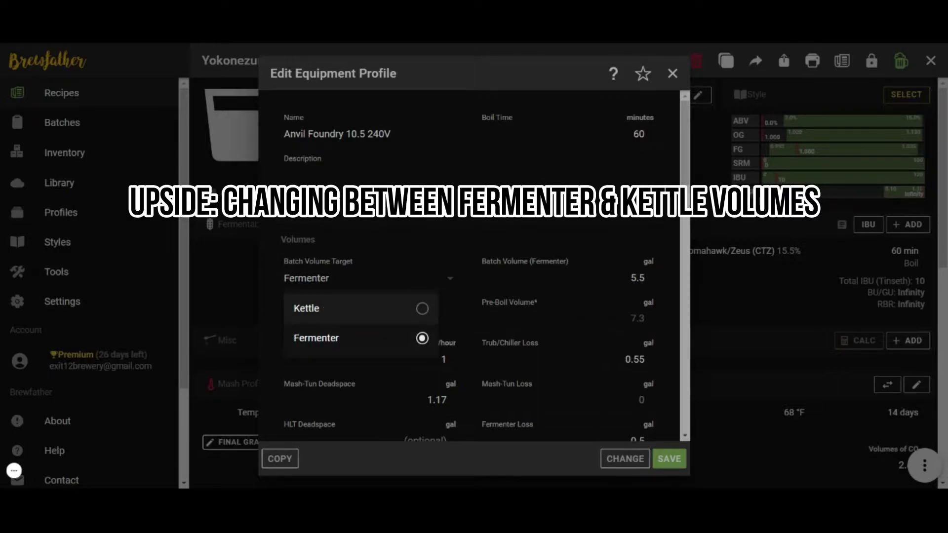
left_click(326, 311)
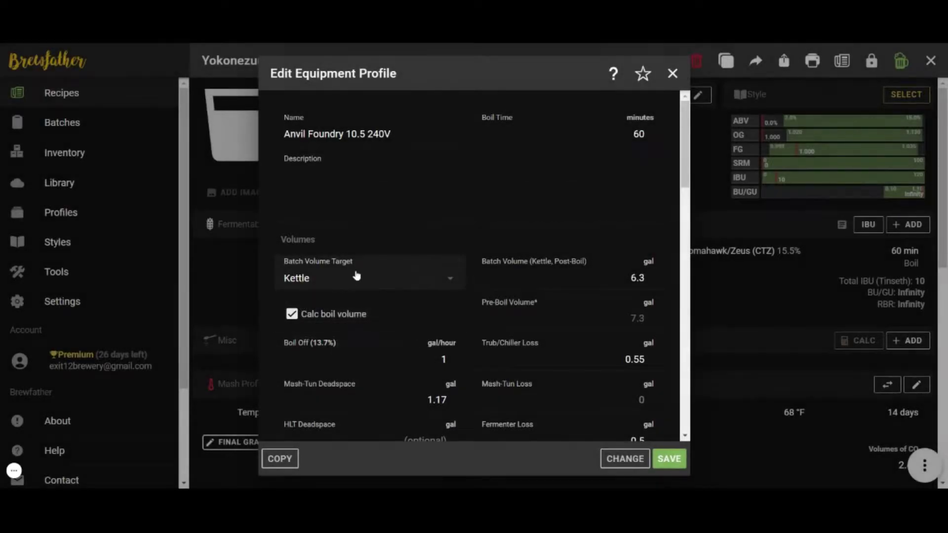
left_click(355, 275)
left_click(364, 341)
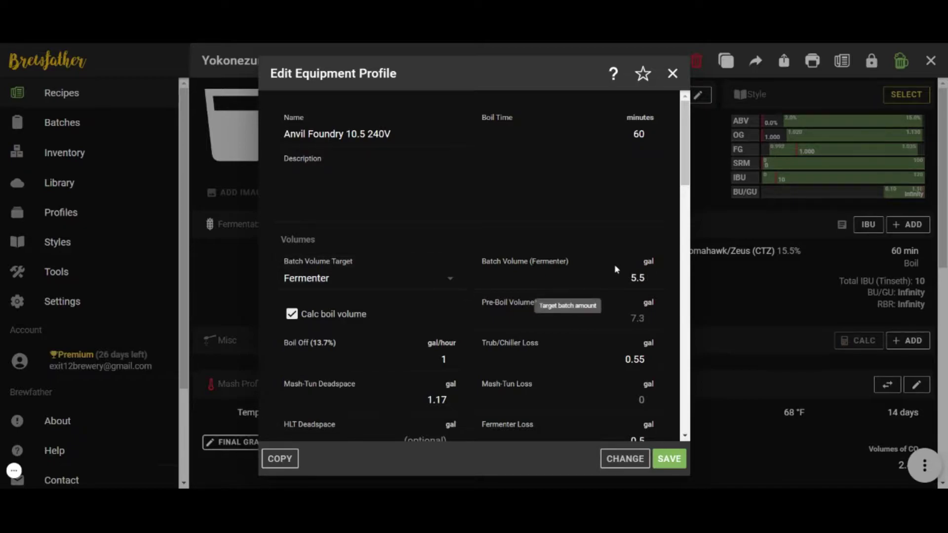
- Set the equipment profile's brewhouse efficiency to 65 % and keep the mash efficiency calculation enabled
scroll(617, 250, "down", 1)
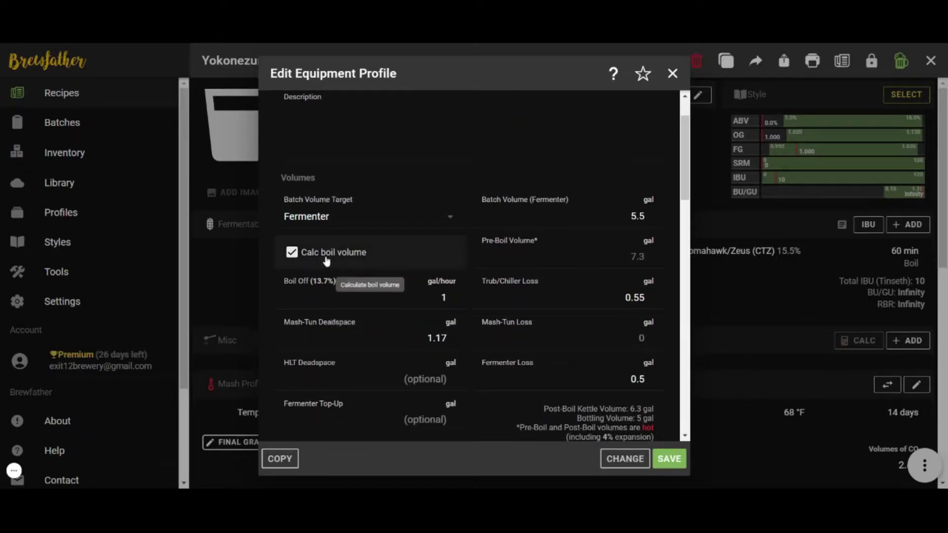
scroll(326, 260, "down", 1)
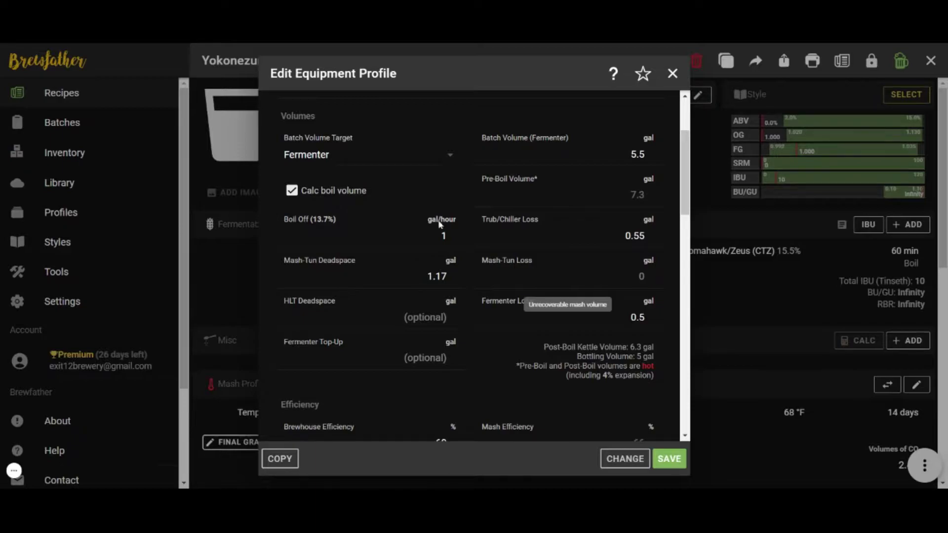
scroll(449, 348, "down", 3)
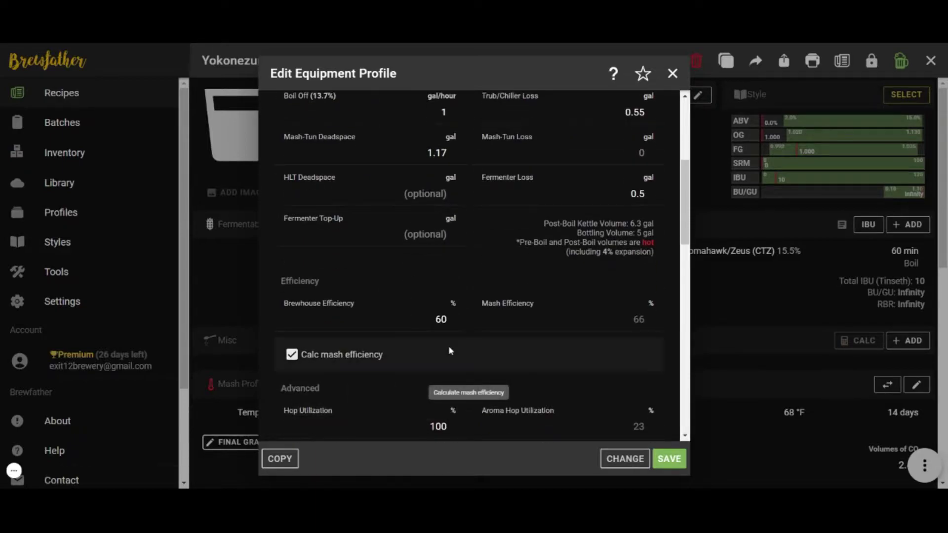
double_click(445, 319)
type("65")
left_click(460, 348)
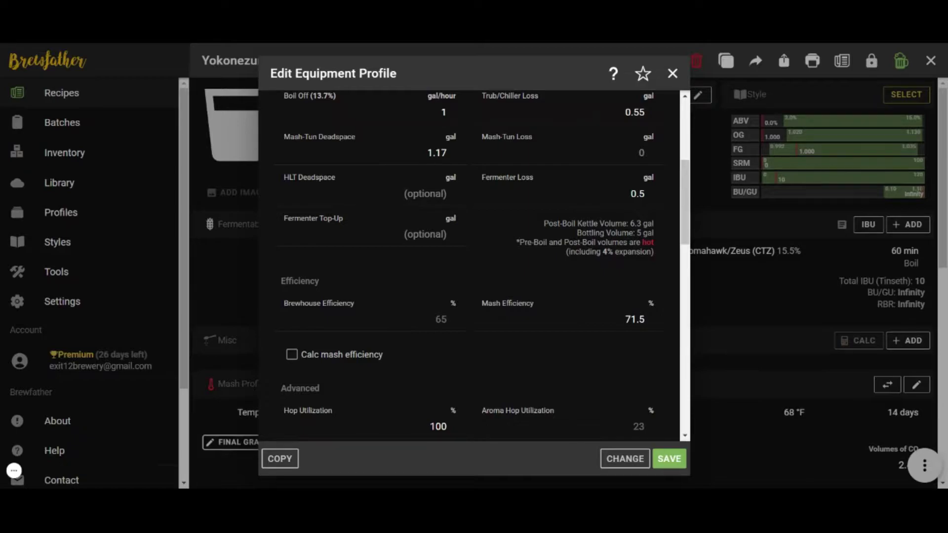
scroll(293, 358, "down", 1)
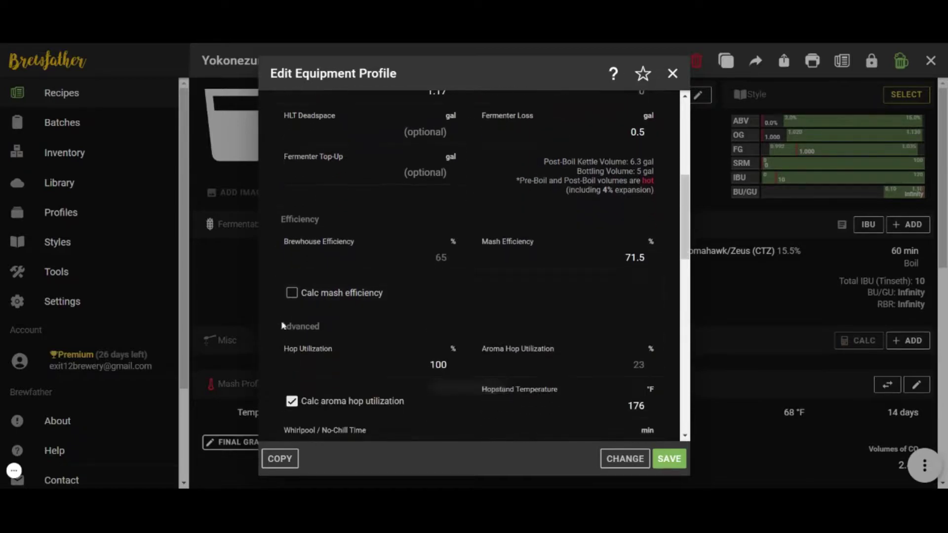
left_click(292, 293)
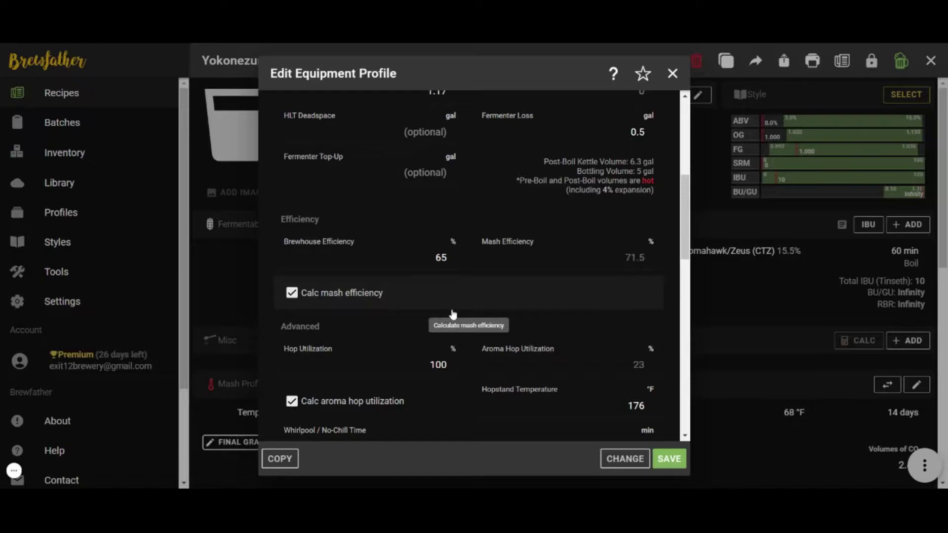
- Set the hopstand temperature to 185 °F and the whirlpool / no-chill time to 10 minutes
scroll(450, 313, "down", 2)
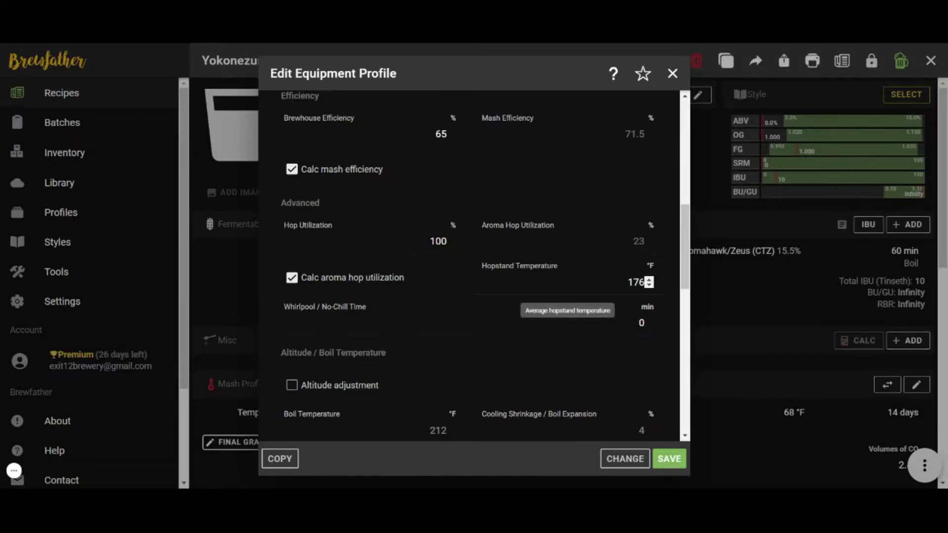
left_click(636, 282)
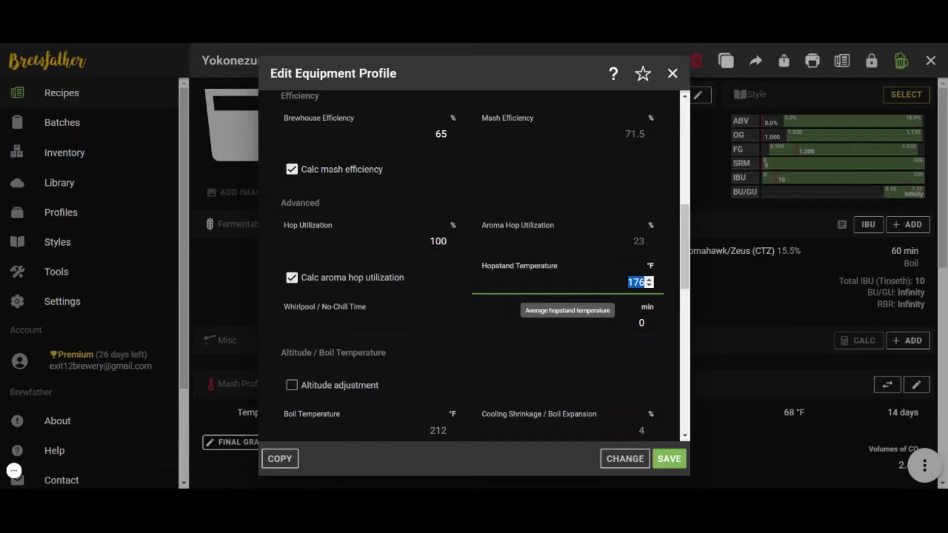
type("180")
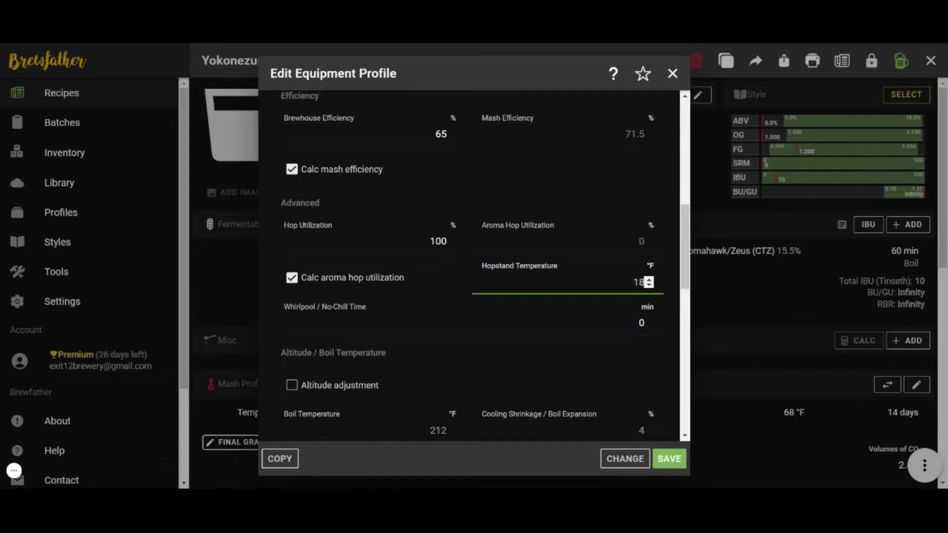
key("BackSpace")
type("5")
key("Tab")
type("10")
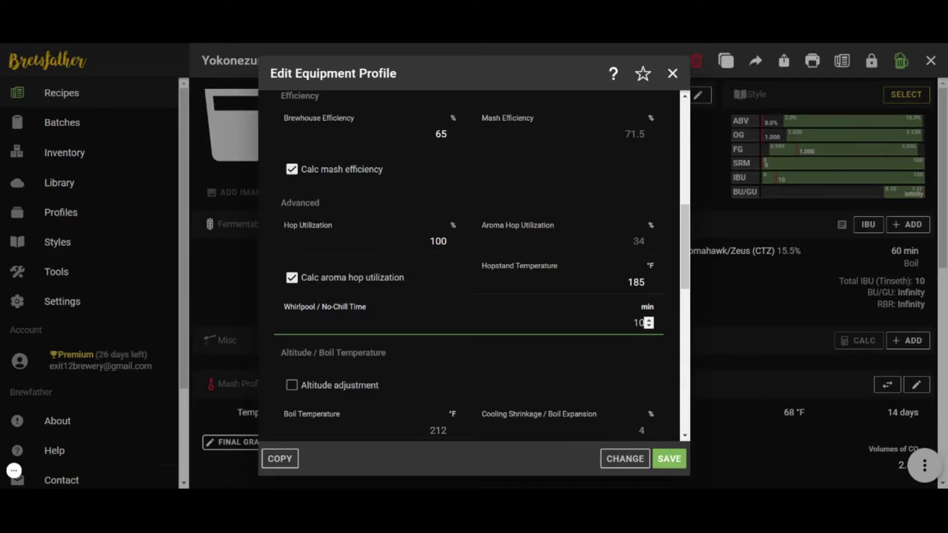
- Set the mash/sparge water calculation method to Batch Sparge and enable the sparge water reminder
mouse_move(643, 346)
scroll(651, 342, "down", 4)
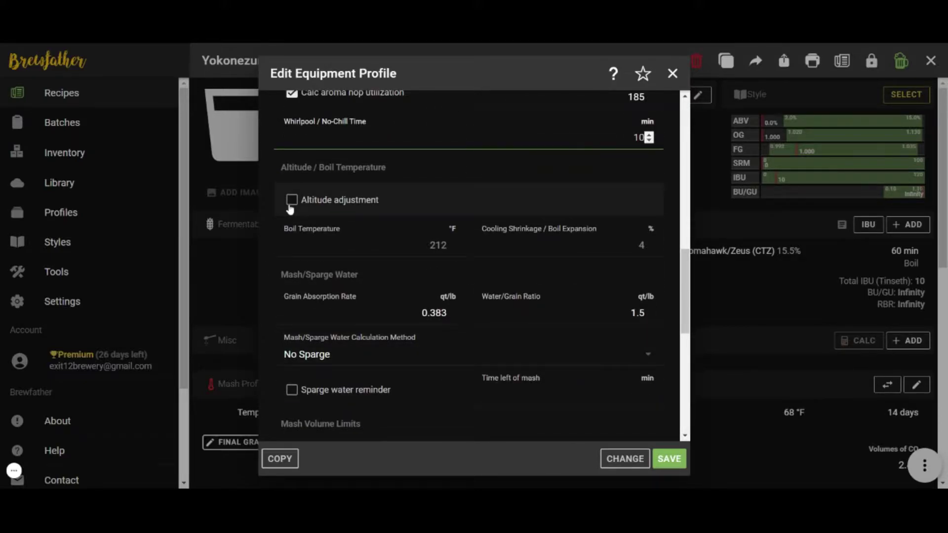
mouse_move(454, 235)
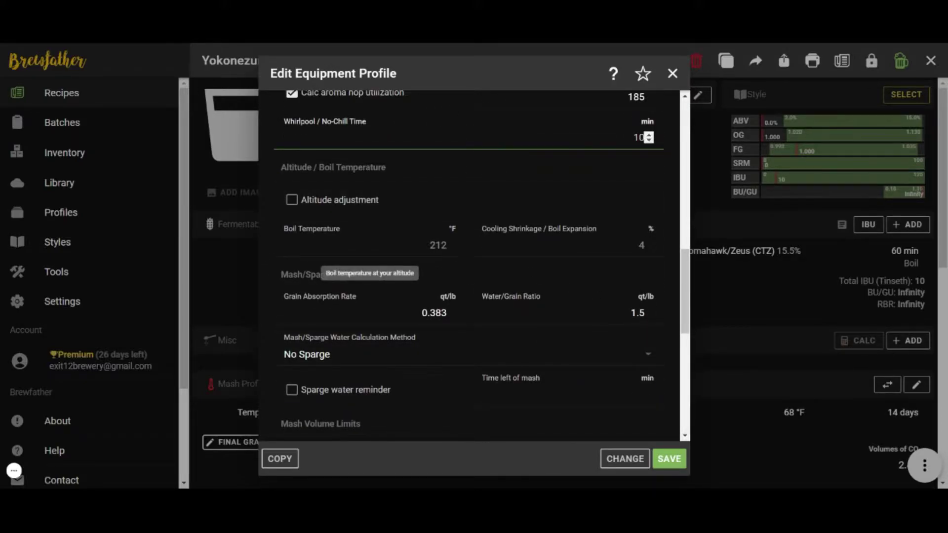
scroll(452, 247, "down", 3)
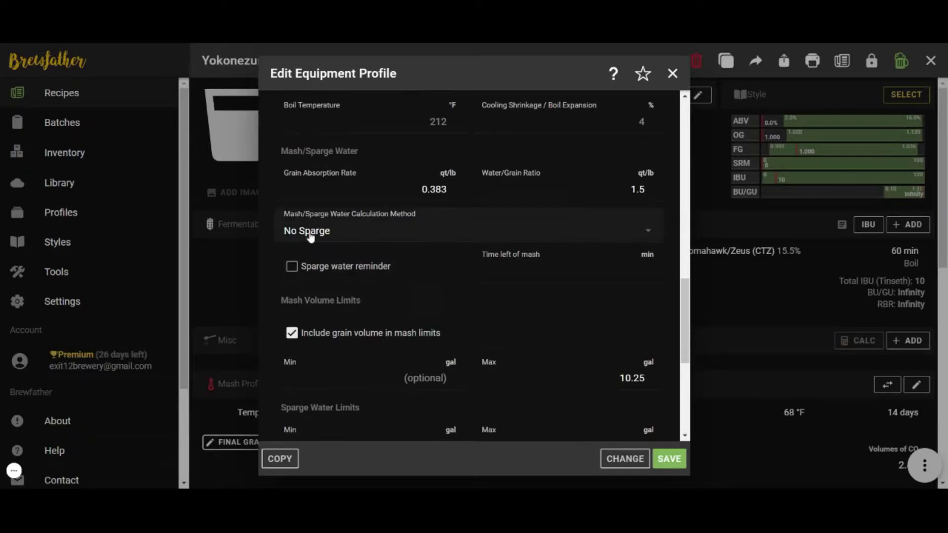
left_click(309, 238)
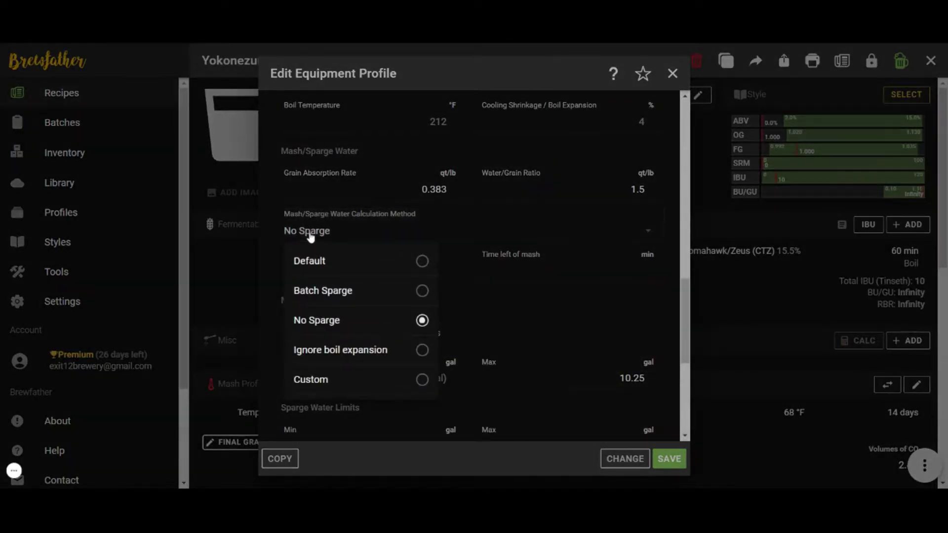
left_click(425, 294)
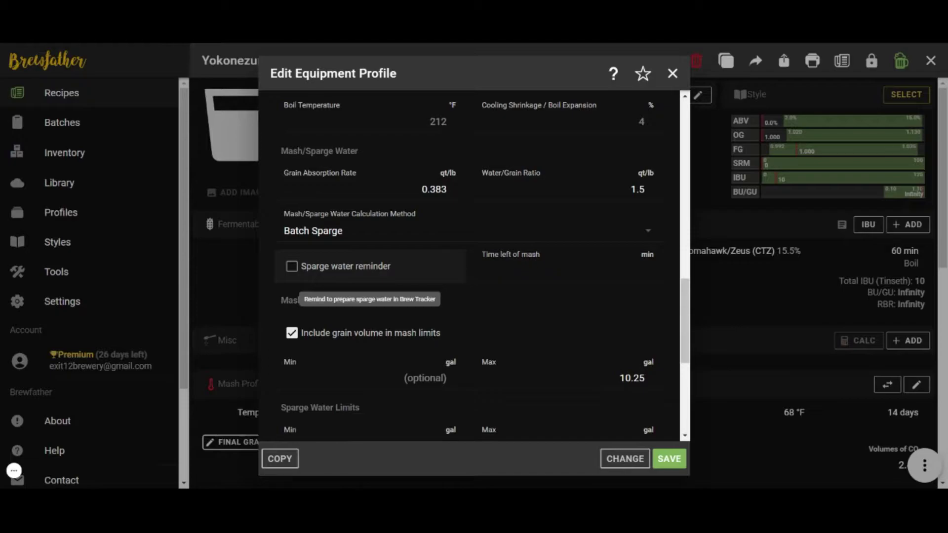
left_click(292, 266)
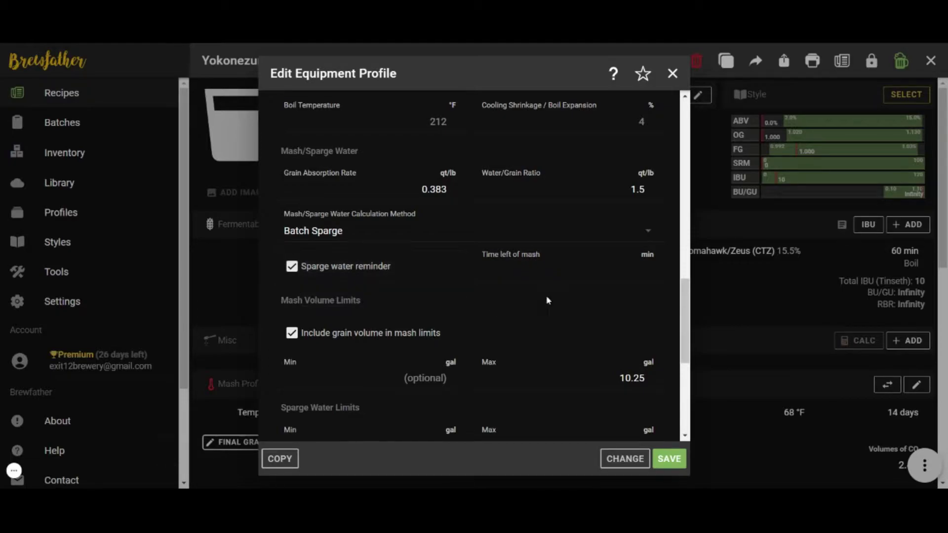
left_click(644, 271)
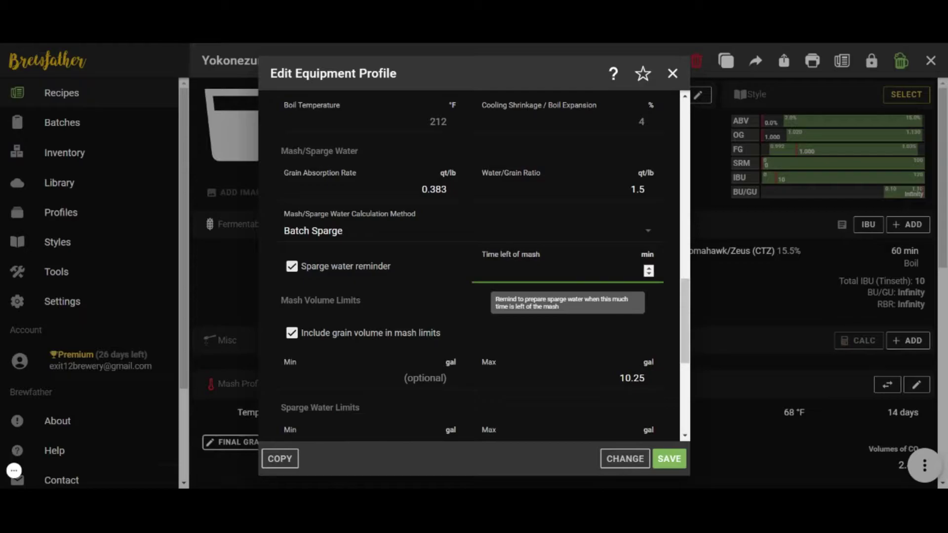
left_click(645, 237)
left_click(626, 241)
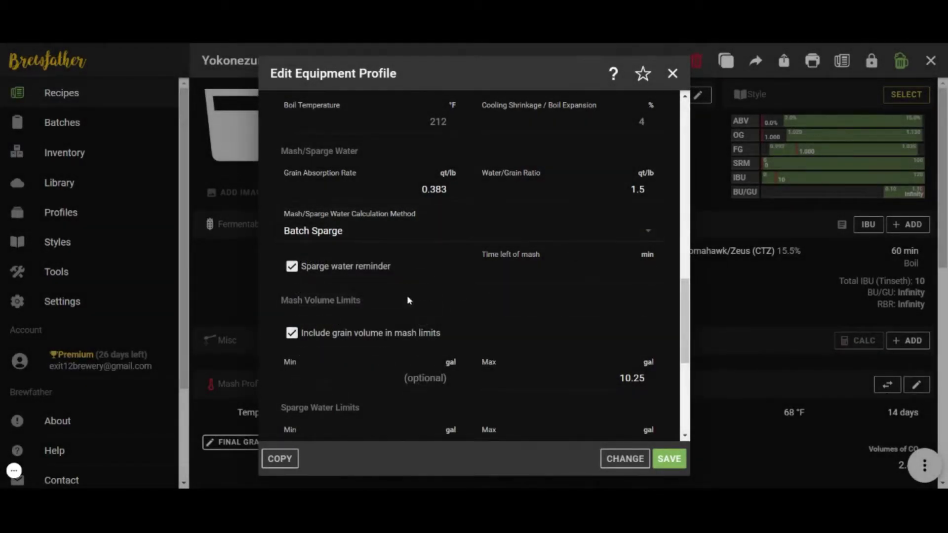
- View the overflow target options, keep Top-Up (Boil), and save the equipment profile
scroll(383, 307, "down", 1)
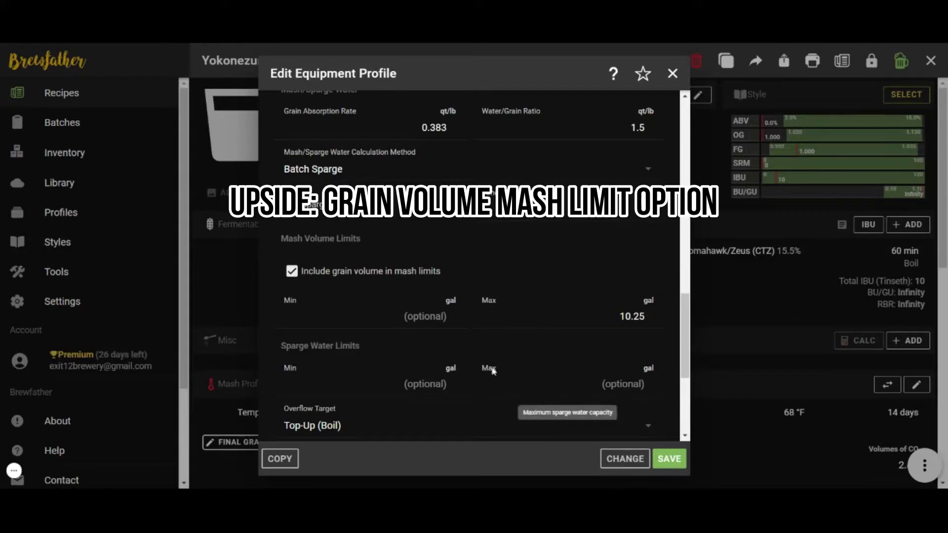
scroll(489, 367, "down", 3)
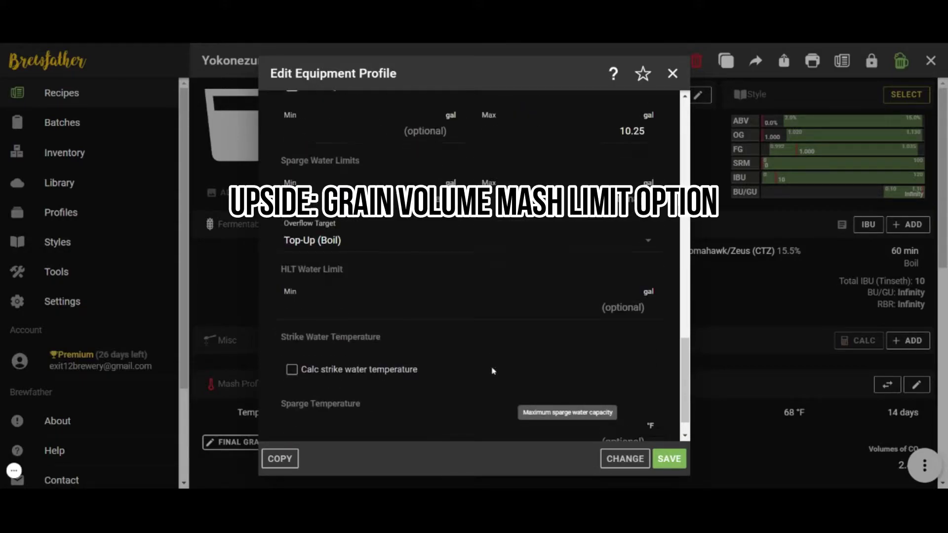
left_click(348, 246)
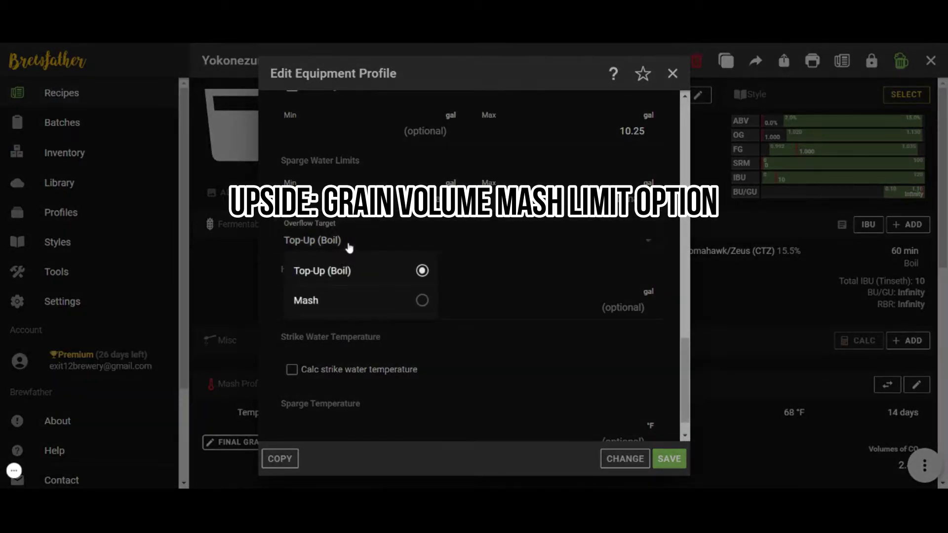
left_click(349, 246)
scroll(413, 297, "down", 1)
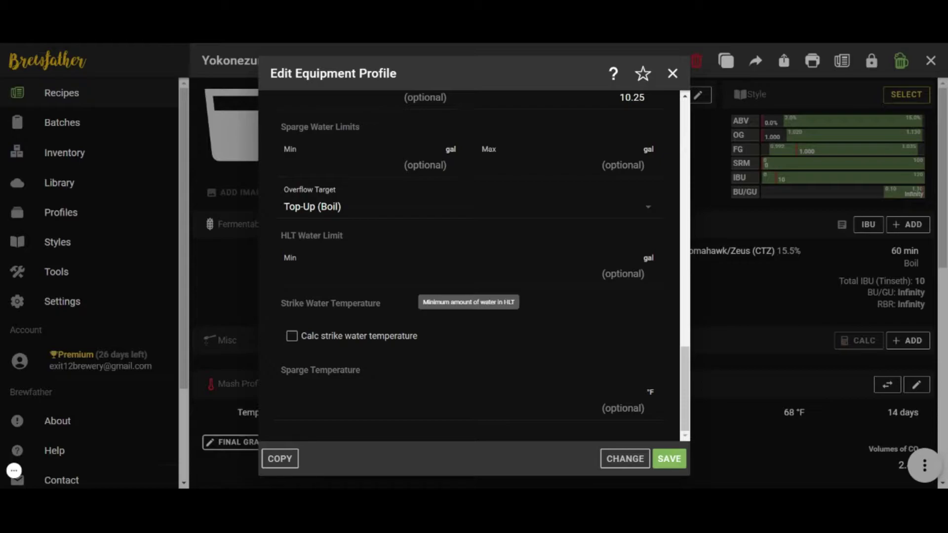
left_click(672, 460)
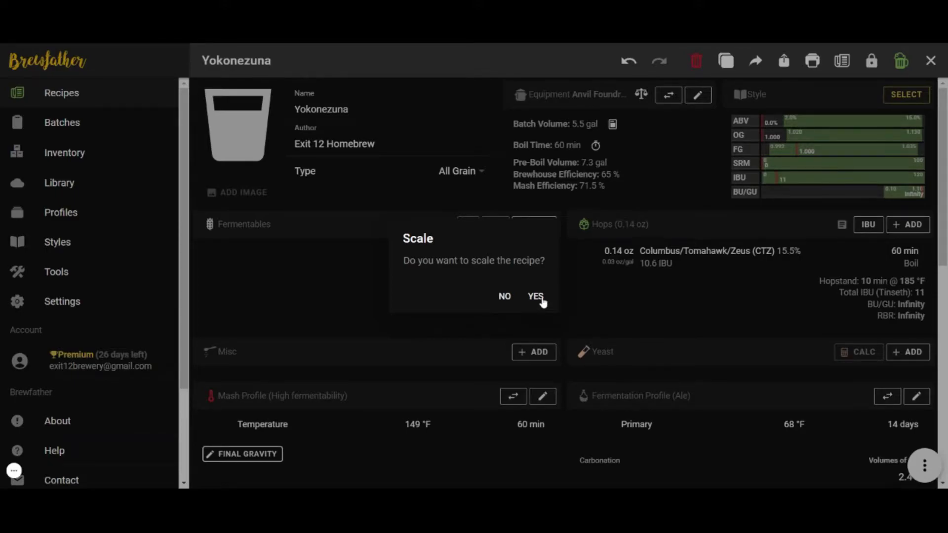
- Scale the recipe to the updated equipment profile and set its beer style to New England IPA 21B
left_click(536, 297)
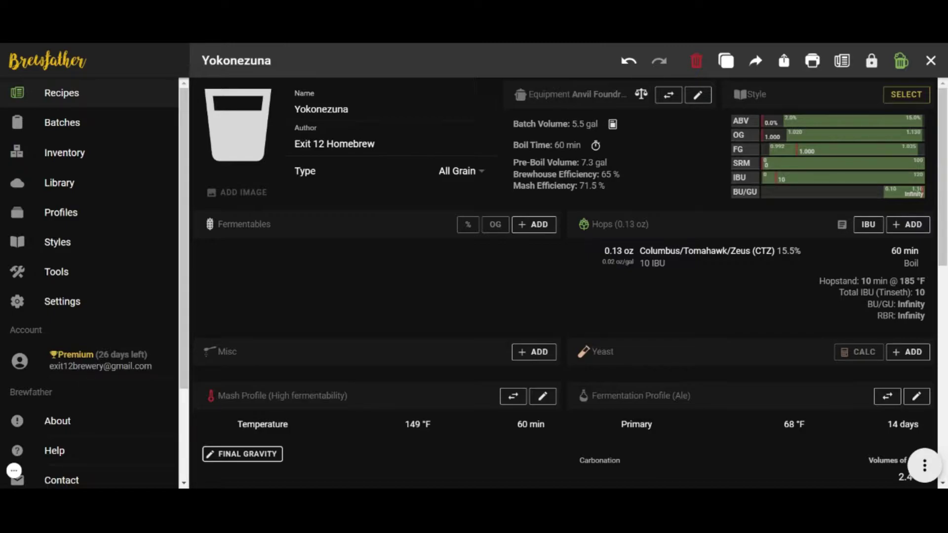
left_click(906, 95)
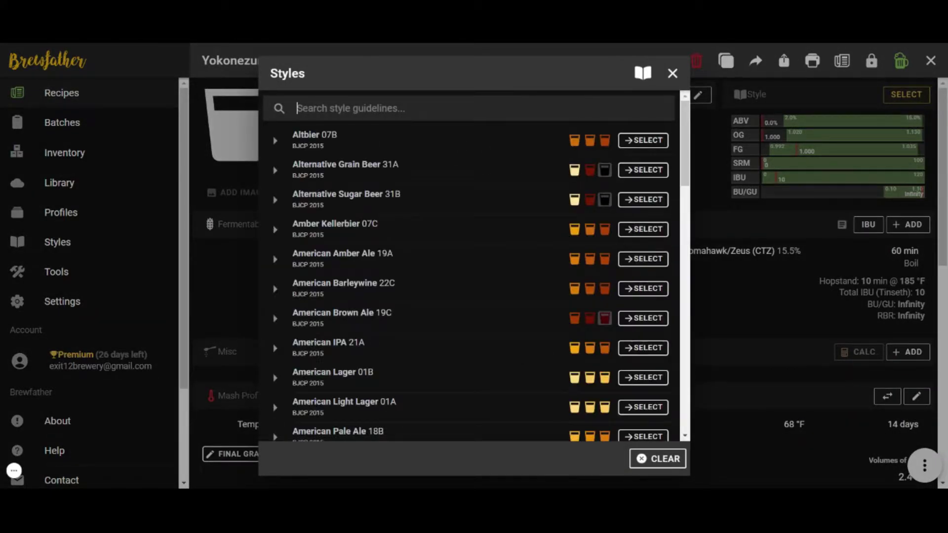
type("New en")
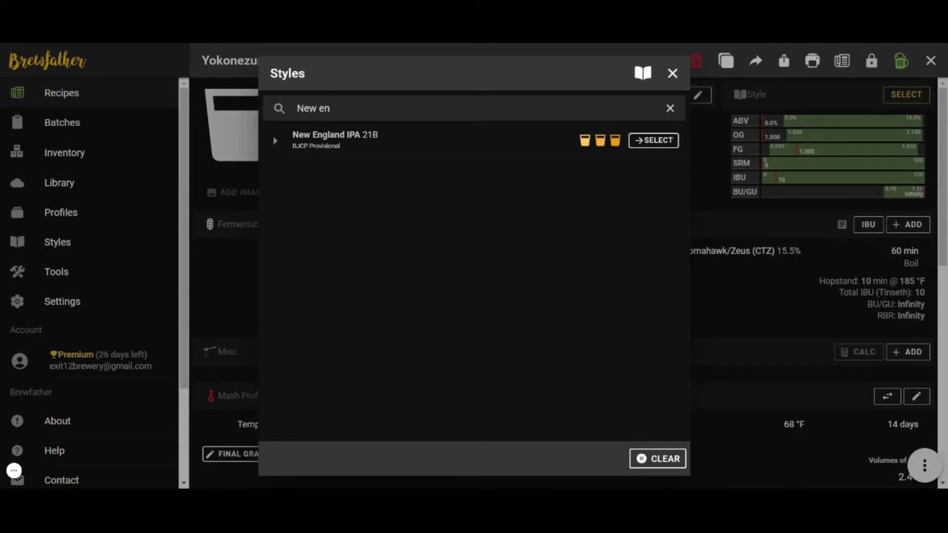
left_click(655, 141)
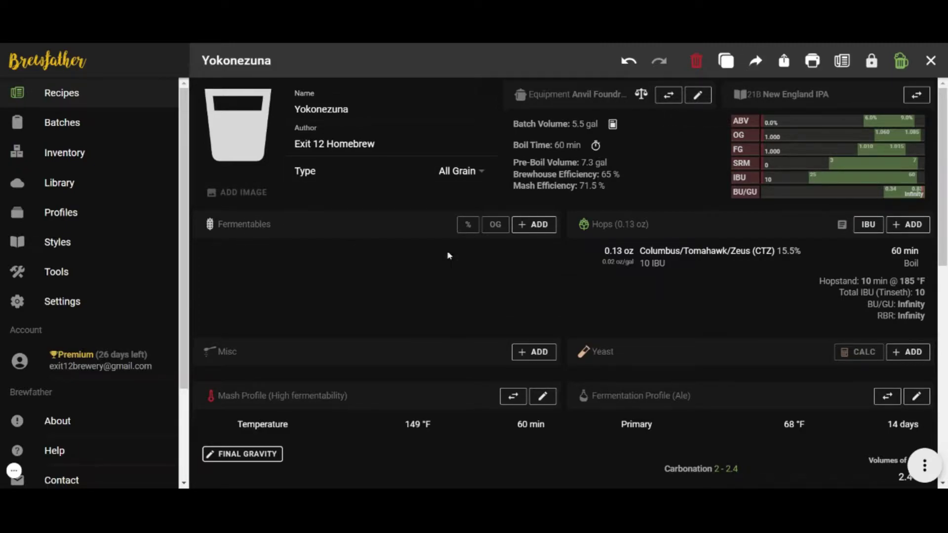
- Start a new fermentable, search for 2-row and choose the Briess Pale Ale Malt 2-Row
left_click(528, 232)
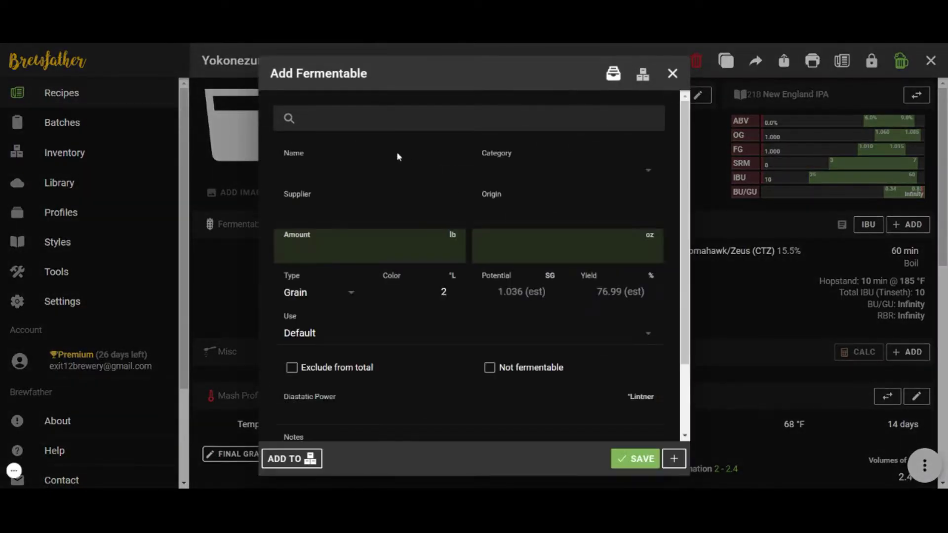
type("@-r")
type("ow")
key("BackSpace")
key("BackSpace")
key("BackSpace")
key("BackSpace")
key("BackSpace")
type("2-row")
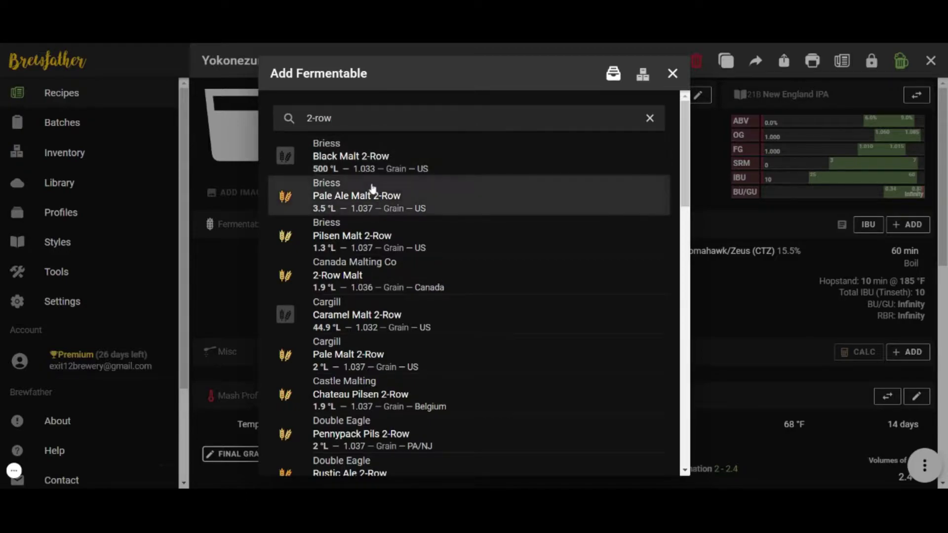
left_click(367, 200)
left_click(368, 200)
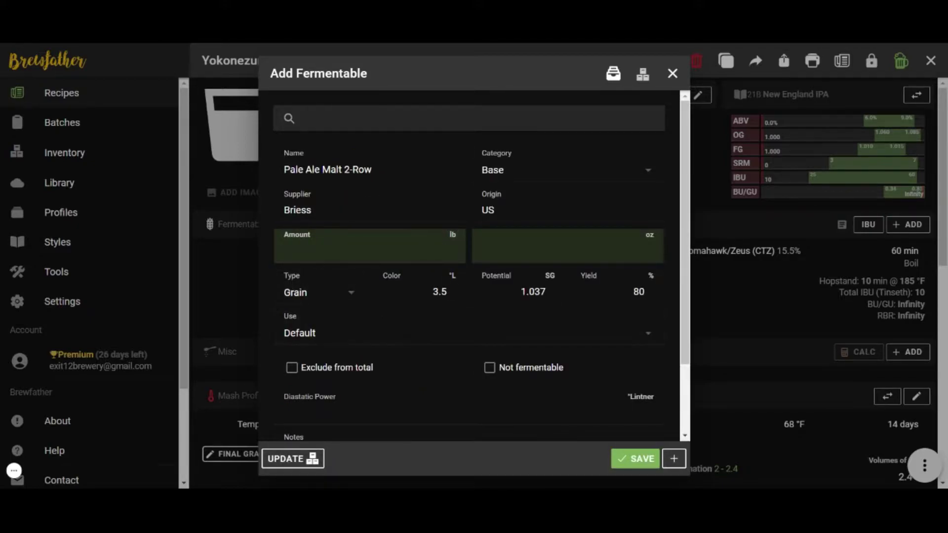
- Set the Pale Ale Malt 2-Row amount to 5 lb and save it to the recipe
scroll(345, 355, "down", 2)
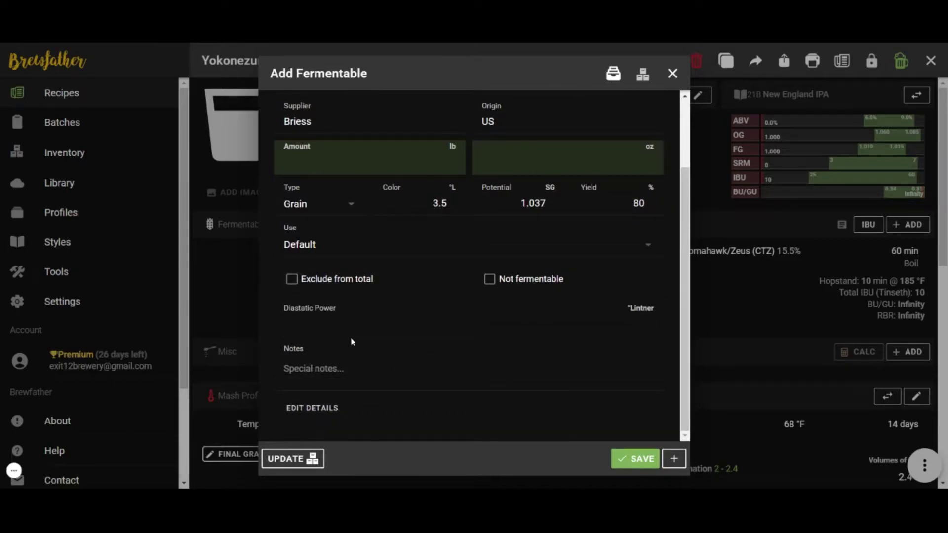
scroll(347, 353, "up", 2)
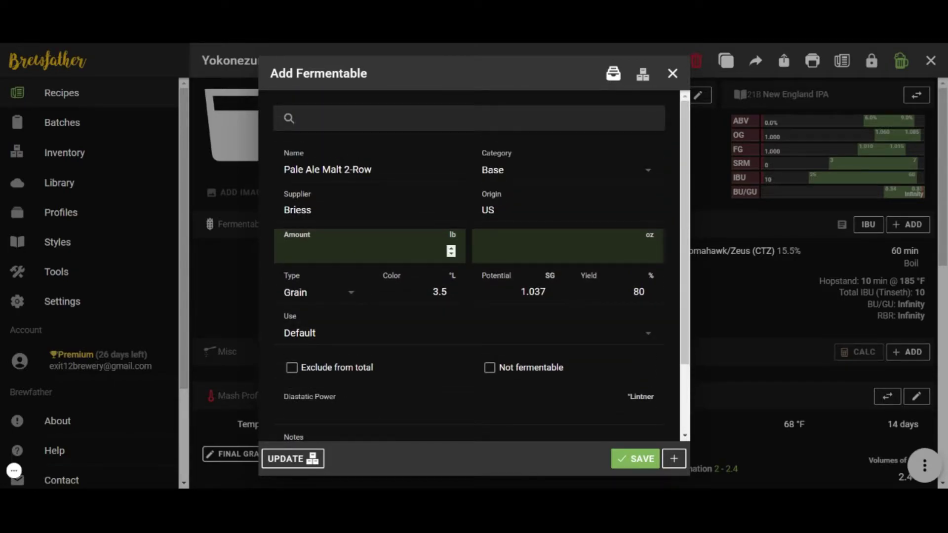
left_click(439, 247)
type("5")
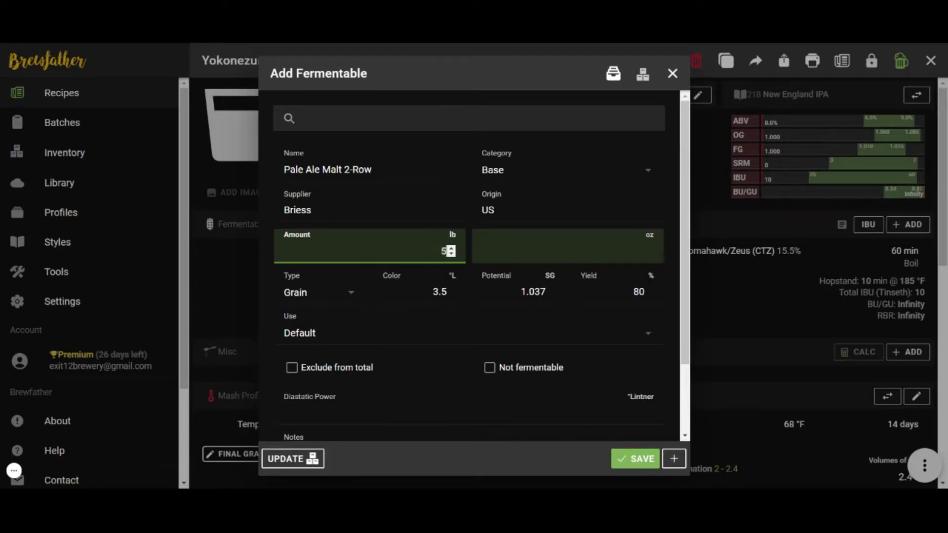
key("Tab")
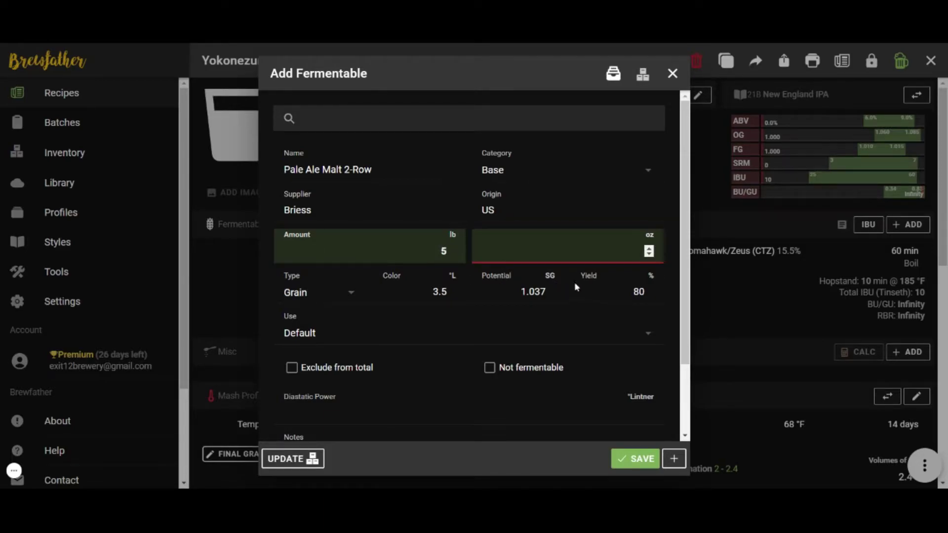
mouse_move(567, 357)
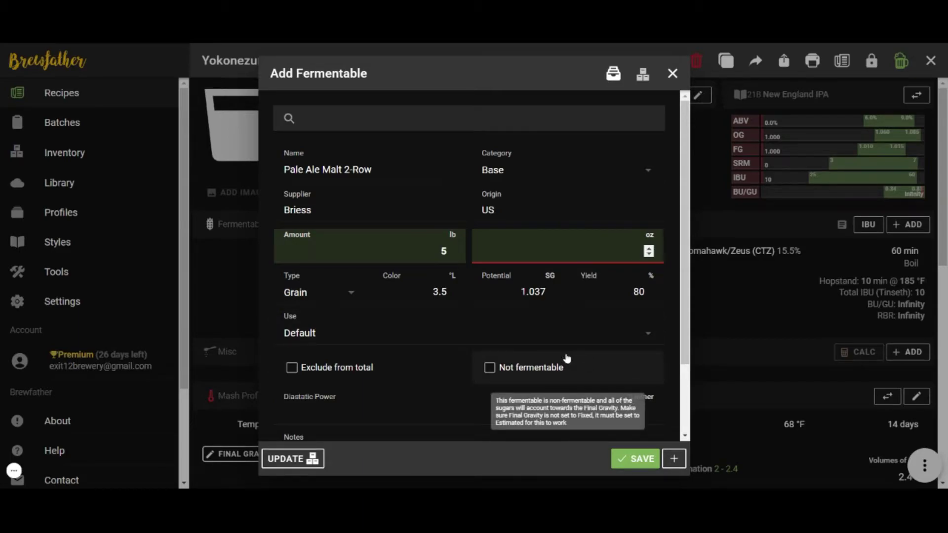
scroll(567, 358, "down", 2)
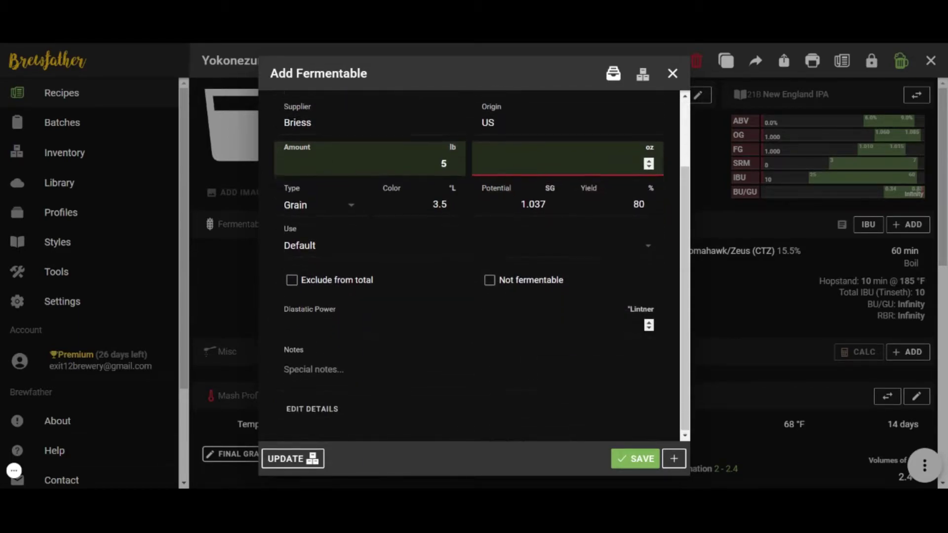
left_click(641, 460)
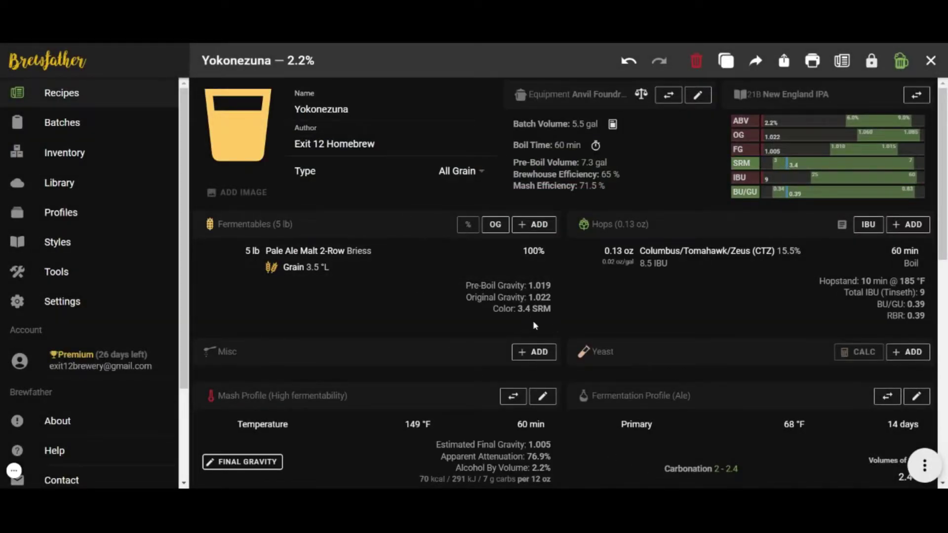
- Add 5 lb of Bairds Vienna Malt to the recipe's fermentables
left_click(535, 233)
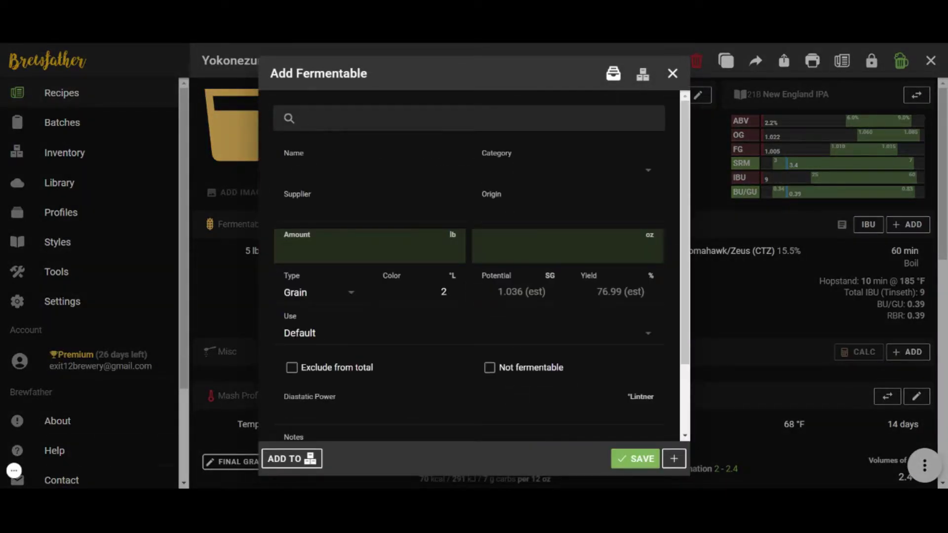
type("vienna")
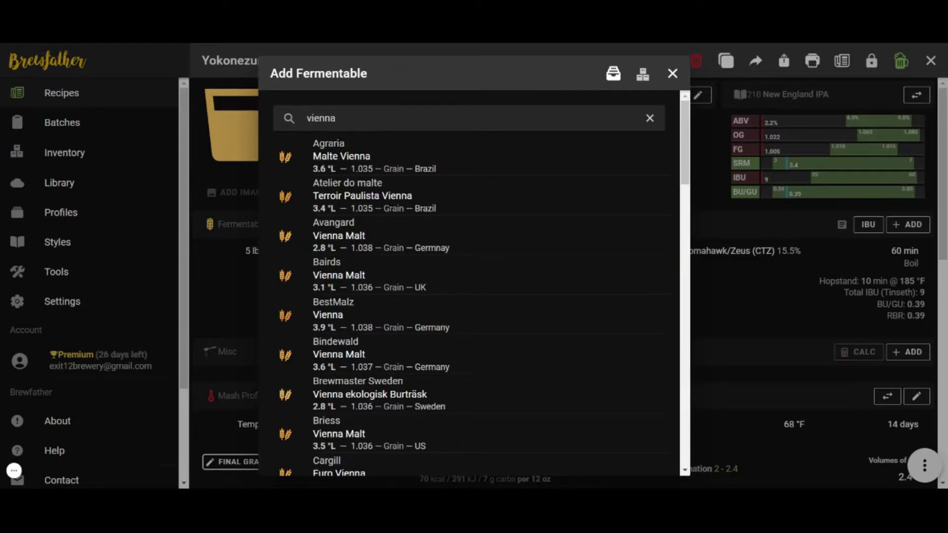
left_click(355, 281)
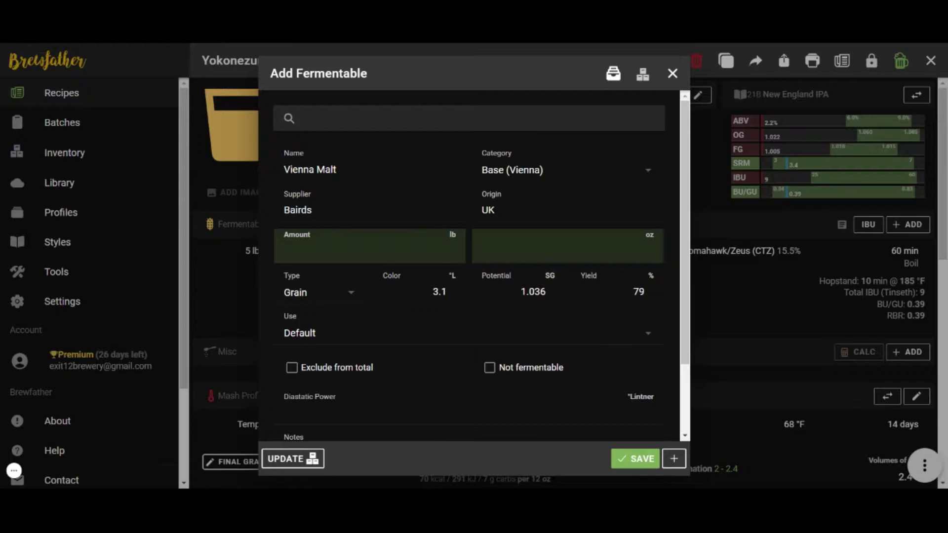
left_click(371, 245)
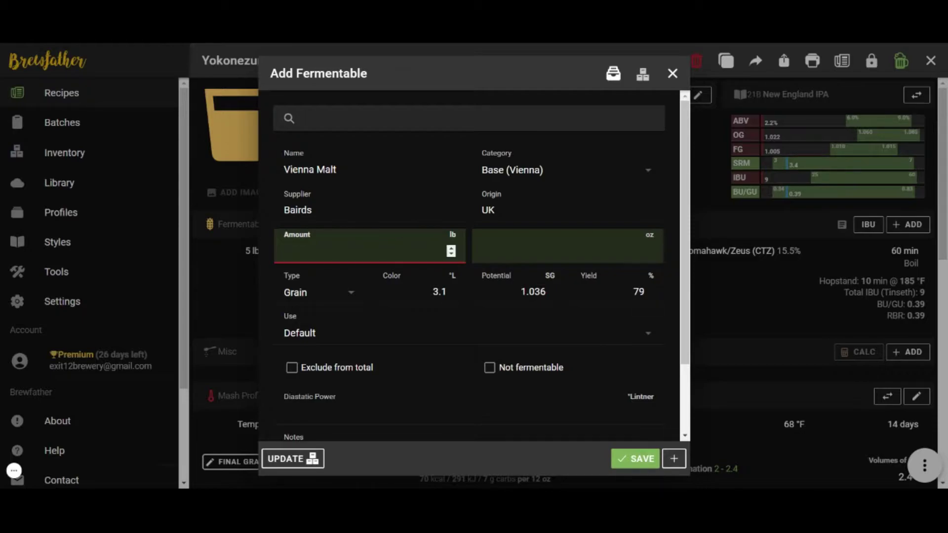
type("5")
left_click(628, 461)
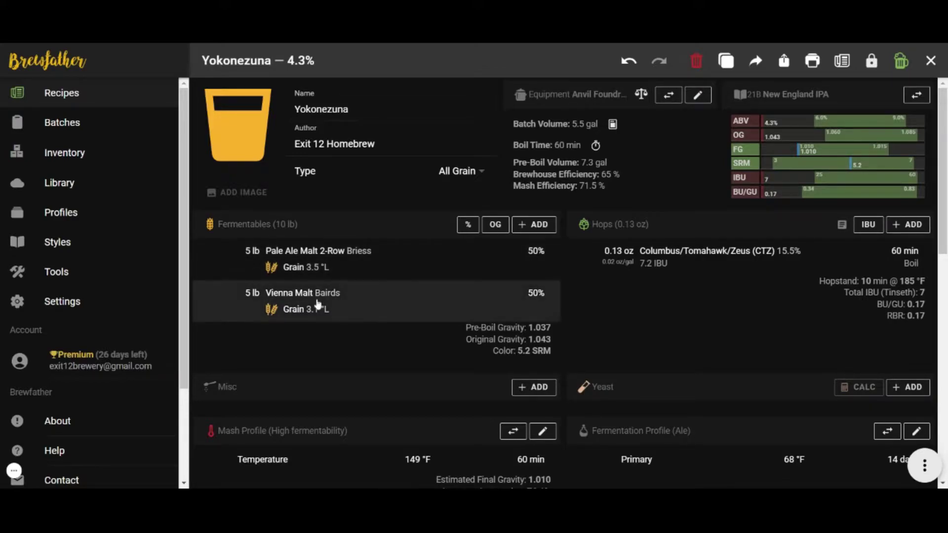
- Review the details of the Pale Ale Malt 2-Row entry and close it without changes
left_click(531, 267)
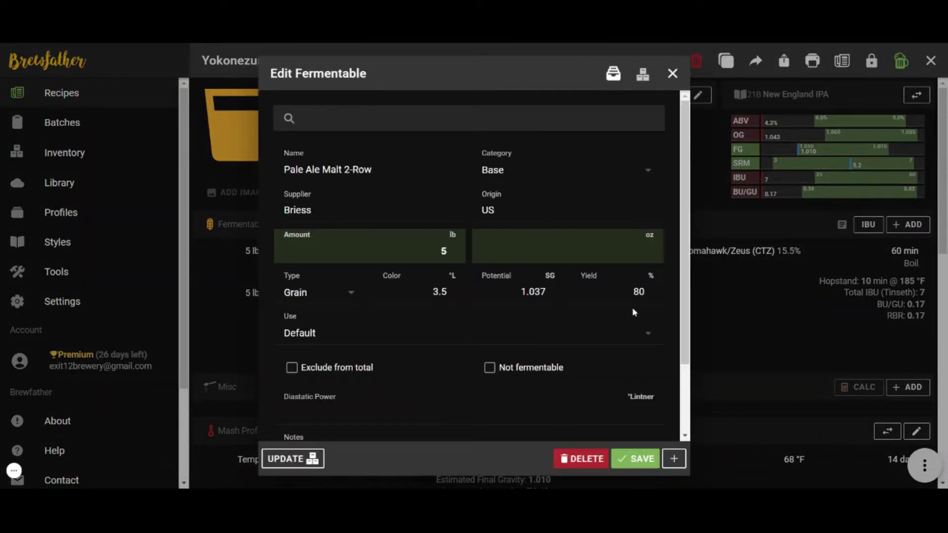
scroll(464, 277, "down", 2)
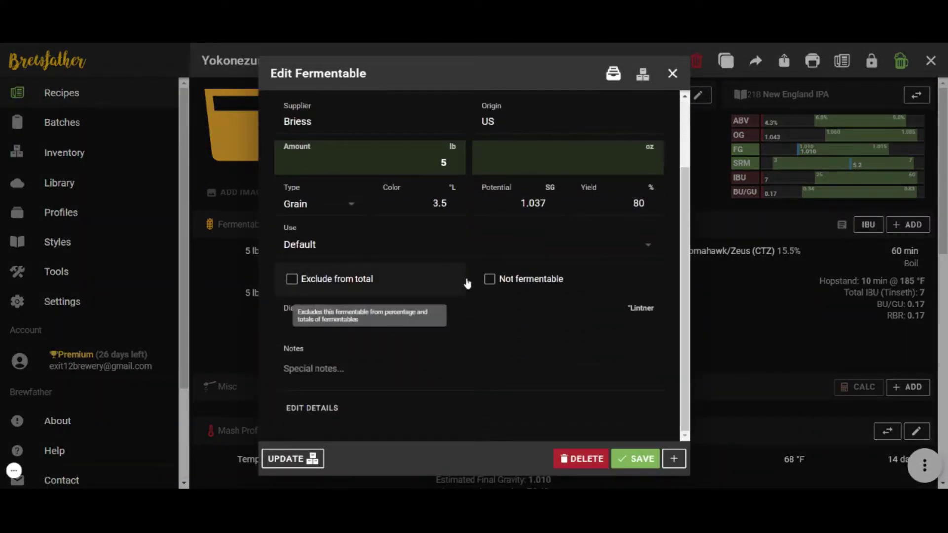
scroll(515, 302, "up", 2)
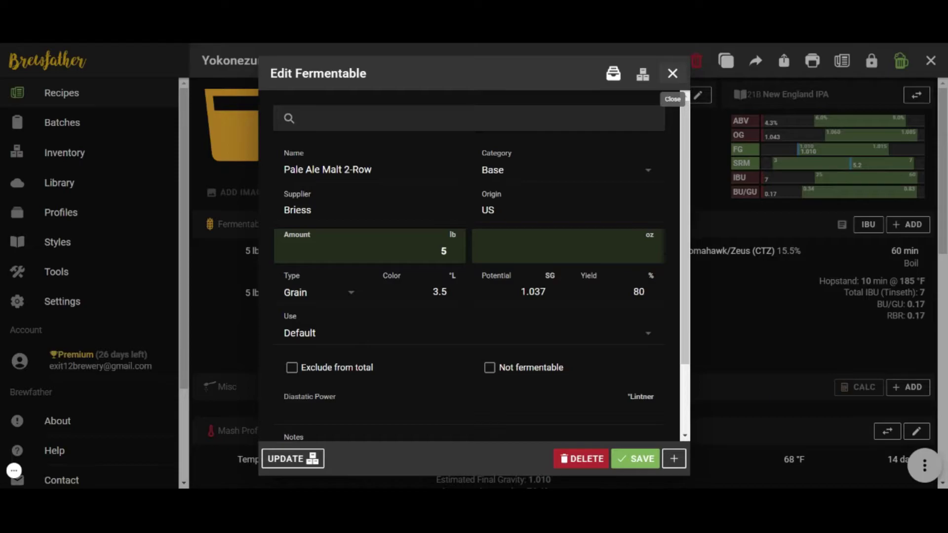
left_click(672, 73)
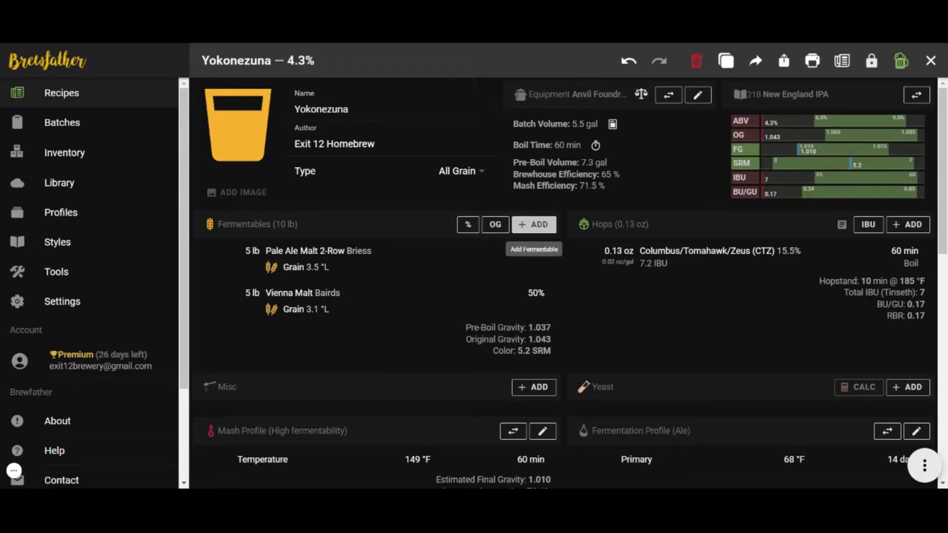
- Add 2.5 lb of Briess Oats, Flaked to the recipe's fermentables
left_click(534, 224)
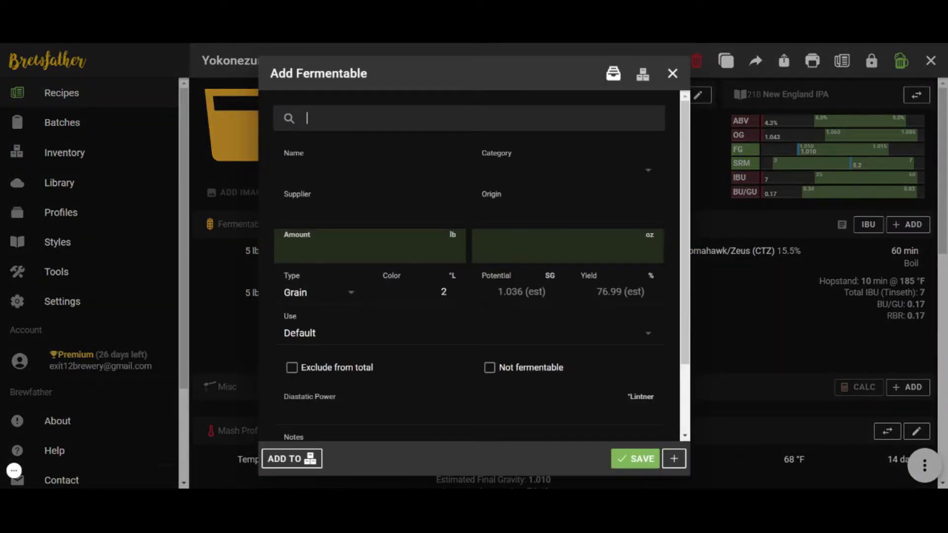
type("Flack")
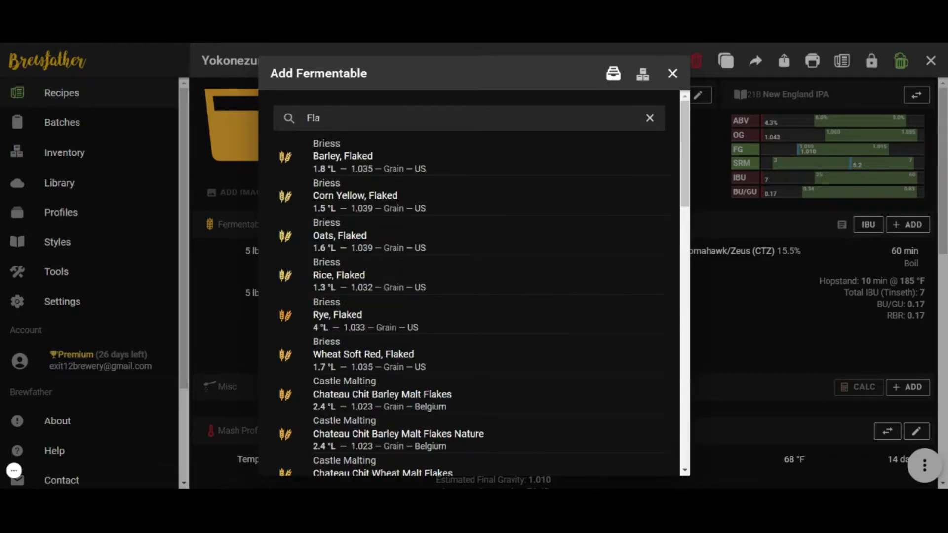
key("BackSpace")
key("BackSpace")
type("ked oat")
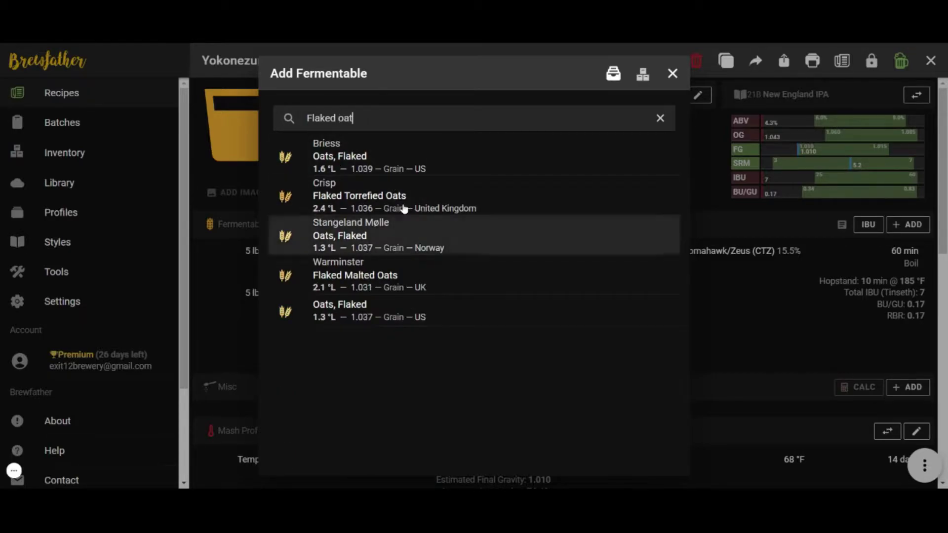
left_click(365, 158)
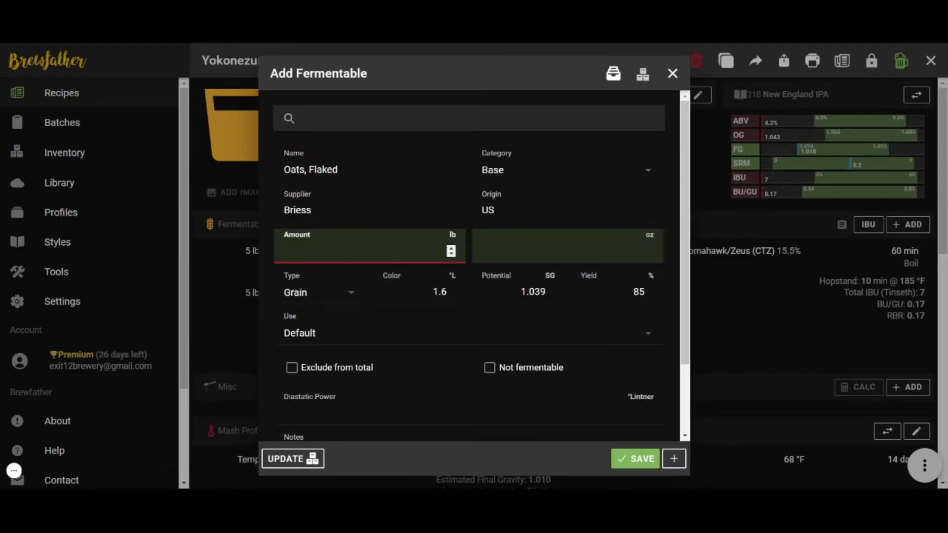
type("2.5")
left_click(626, 461)
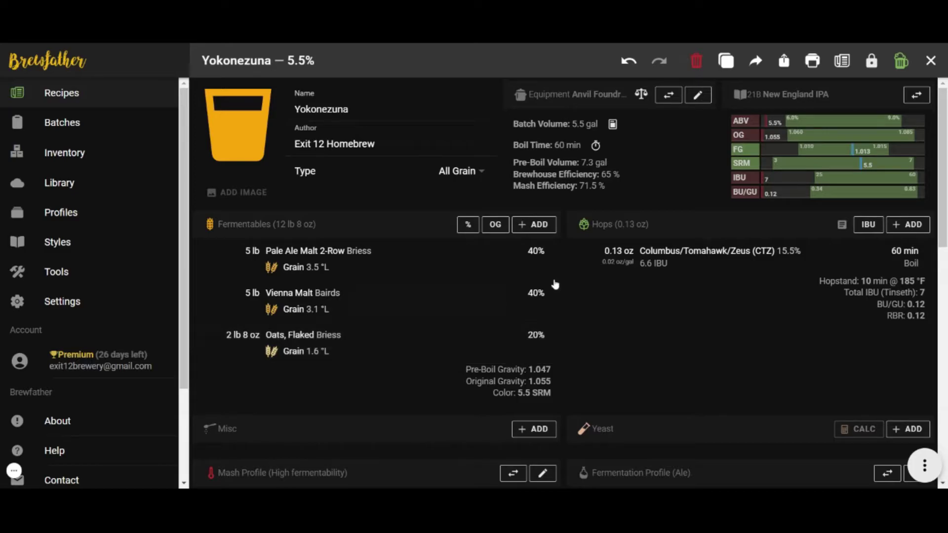
- Add 2 lb of Weyermann Carapils/Carafoam to the recipe's fermentables
left_click(549, 223)
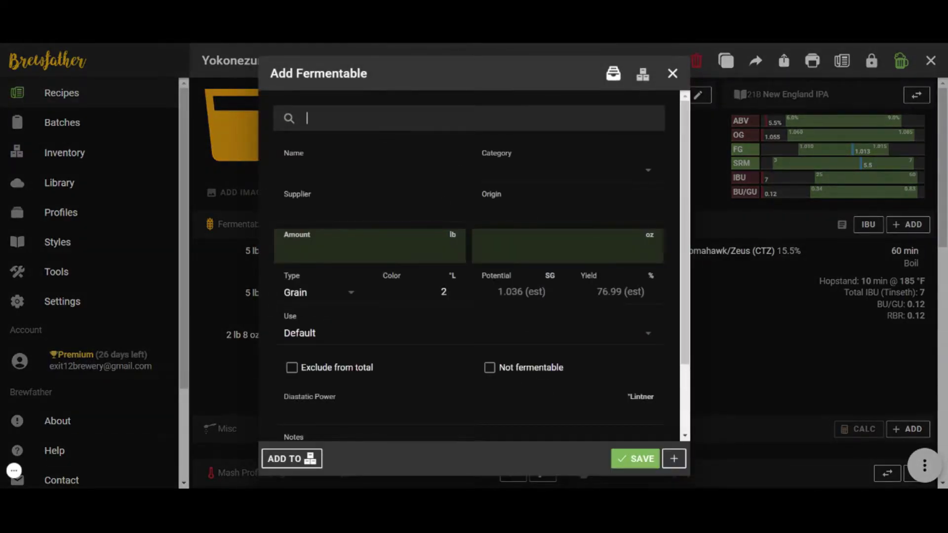
type("carafoam")
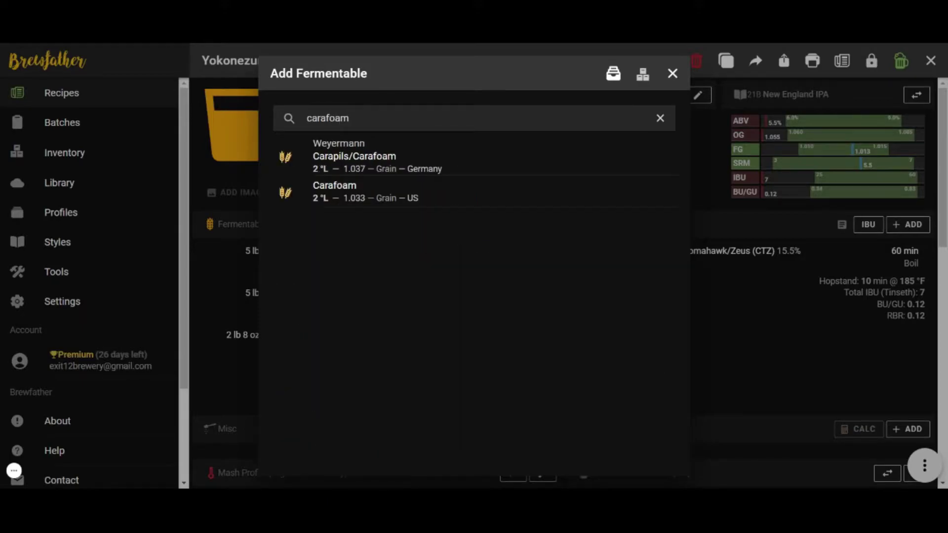
left_click(360, 158)
left_click(345, 249)
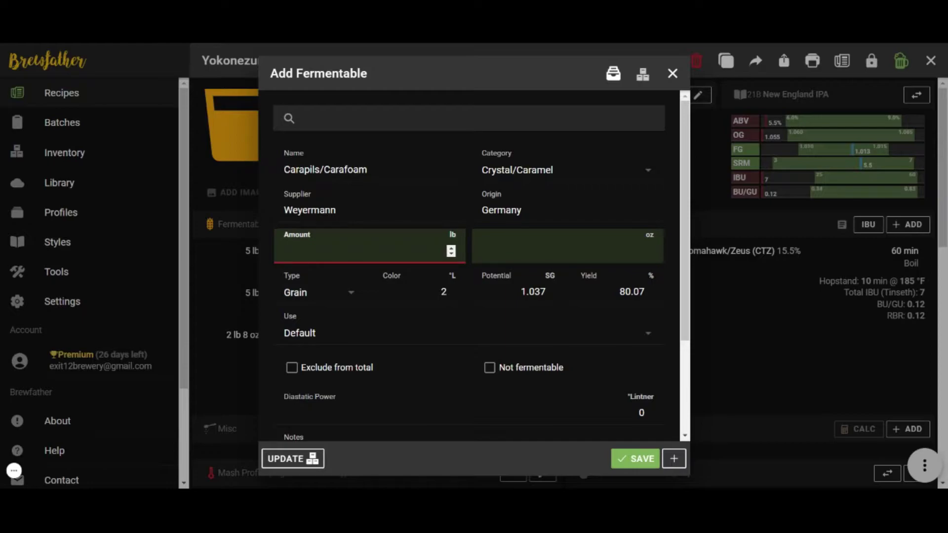
type("2")
left_click(620, 459)
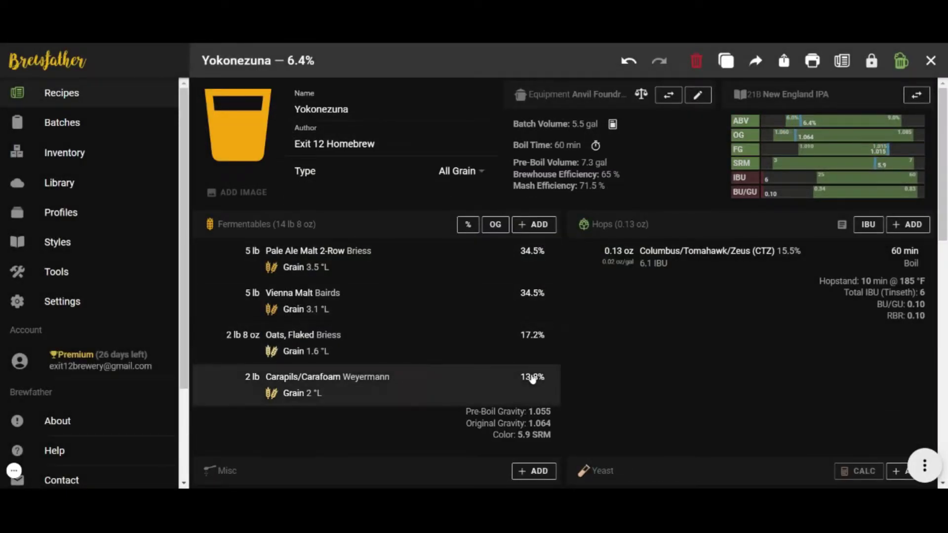
- Change the Carapils/Carafoam amount to 1.5 lb and save the fermentable
left_click(532, 380)
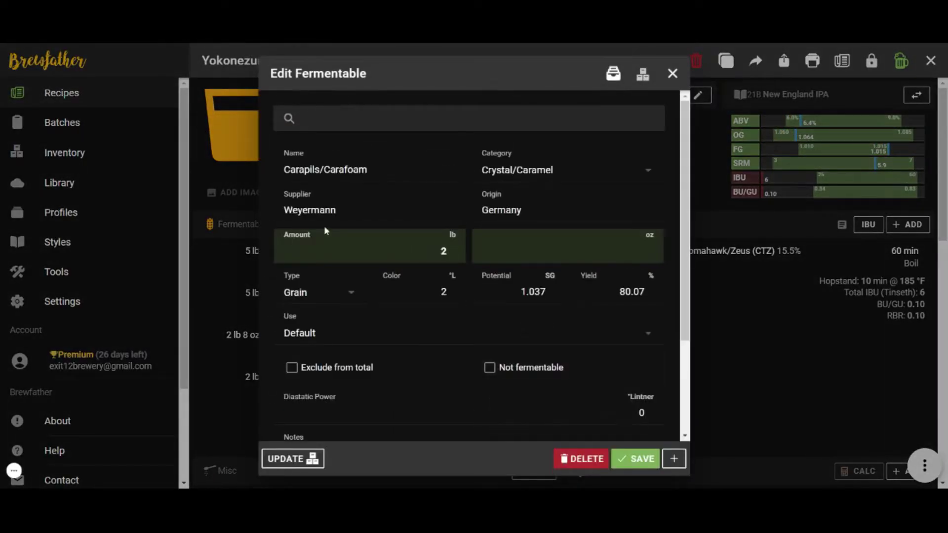
double_click(452, 256)
type("10")
key("BackSpace")
key("BackSpace")
type("1.5")
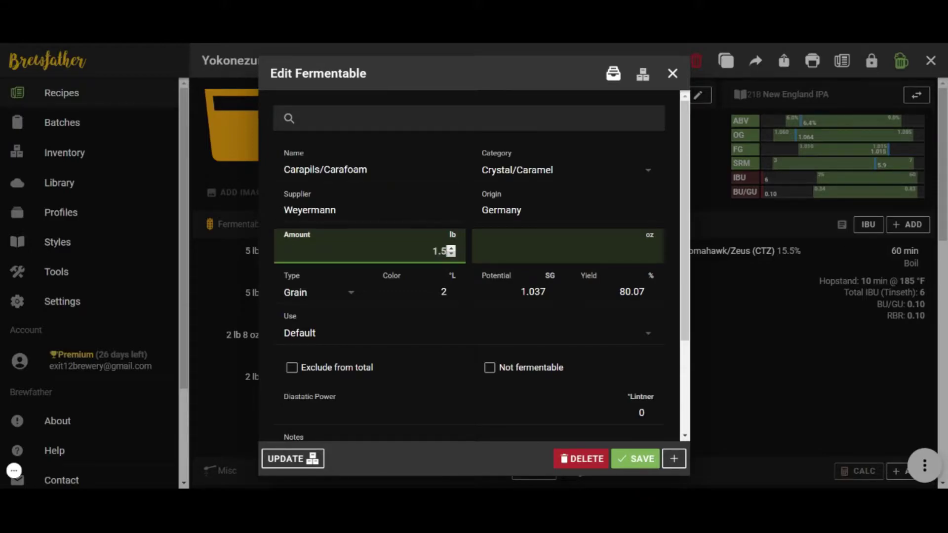
key("Return")
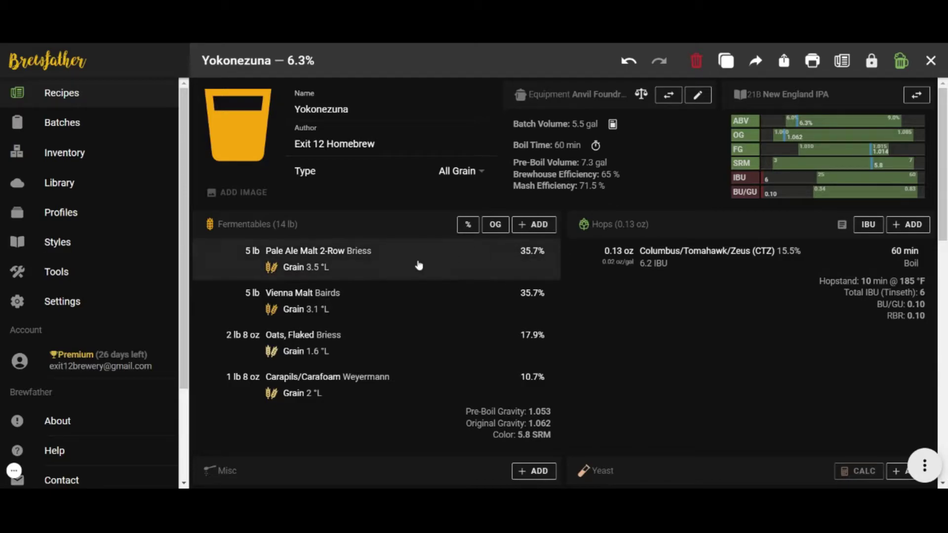
- Add another Columbus/Tomahawk/Zeus (CTZ) hop entry at 0.5 oz/gal as a 60-minute boil addition
scroll(390, 394, "down", 3)
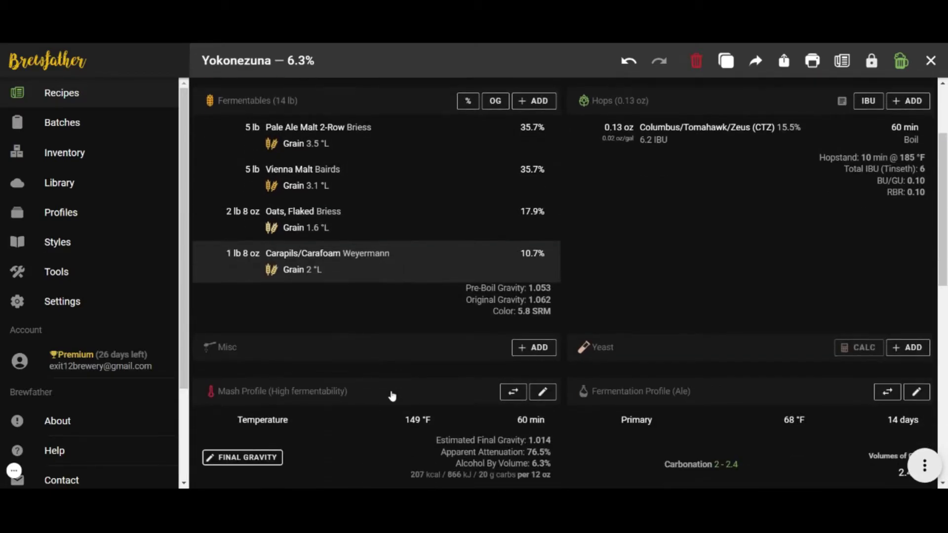
scroll(391, 349, "up", 1)
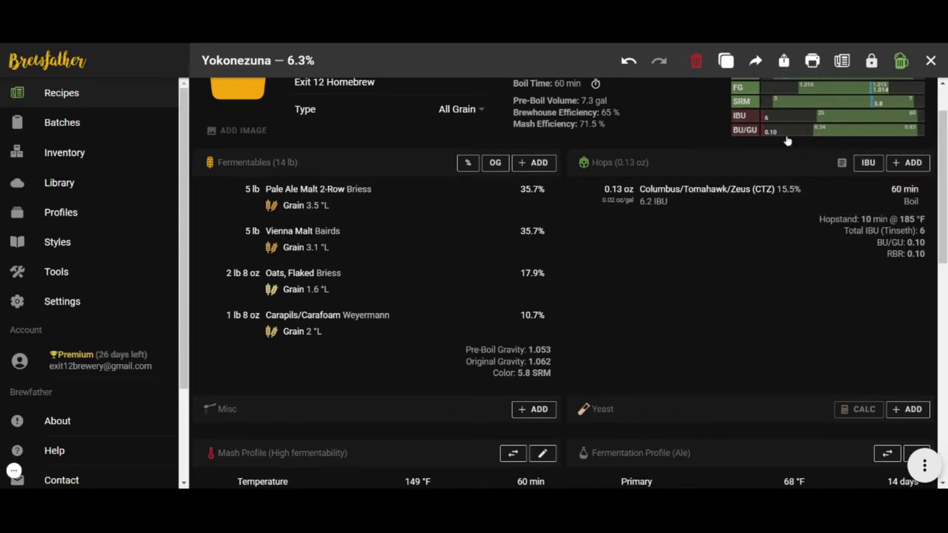
left_click(903, 170)
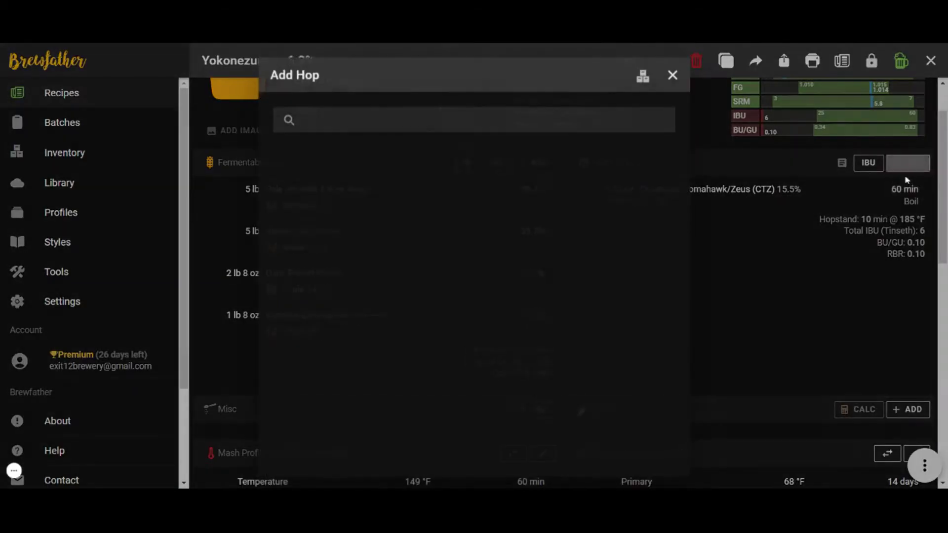
type("ctz")
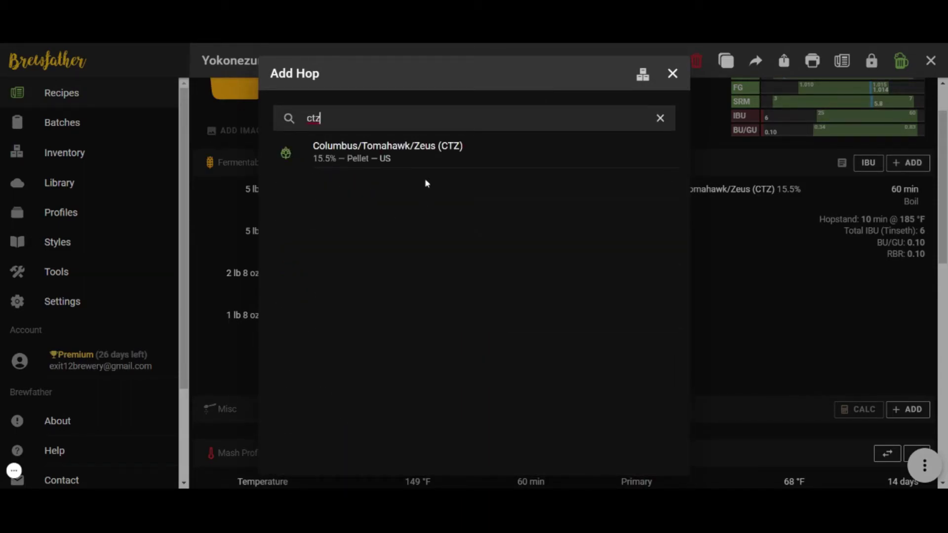
left_click(423, 158)
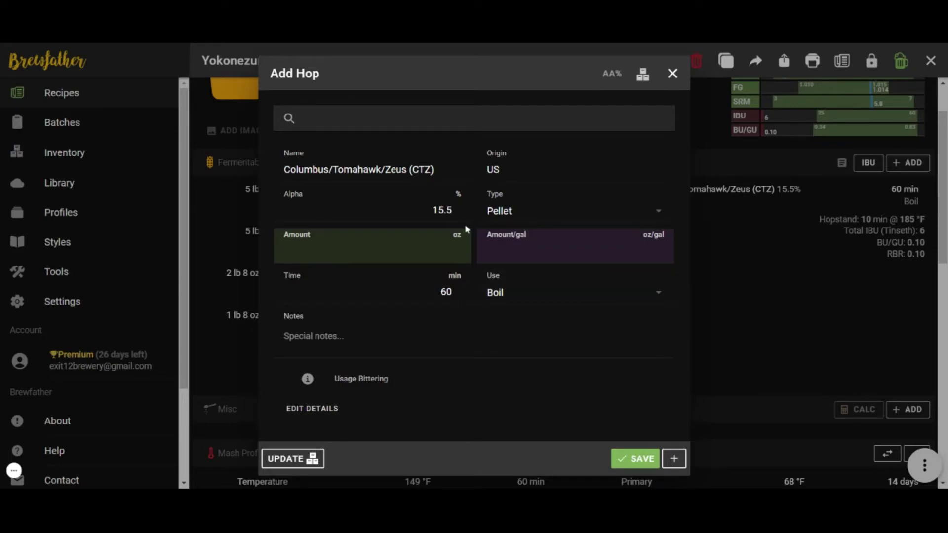
left_click(456, 252)
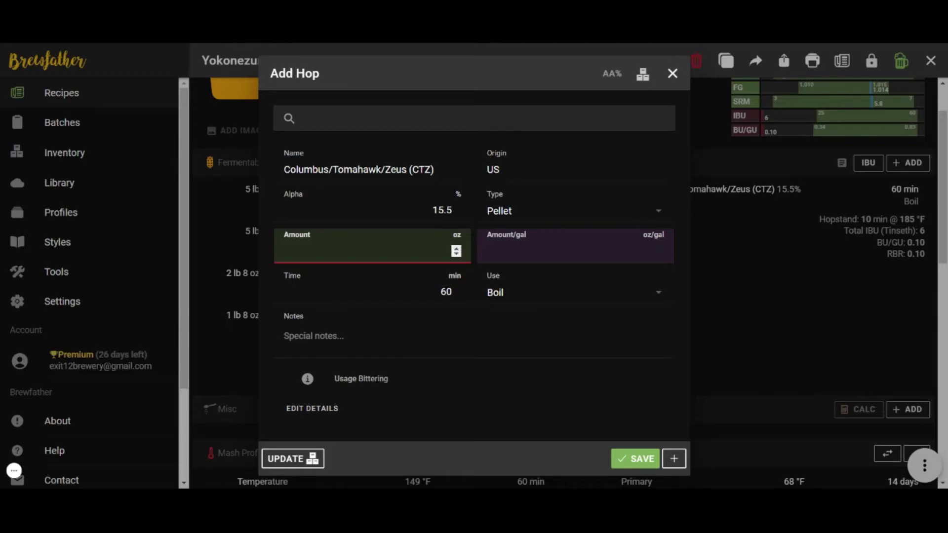
left_click(487, 254)
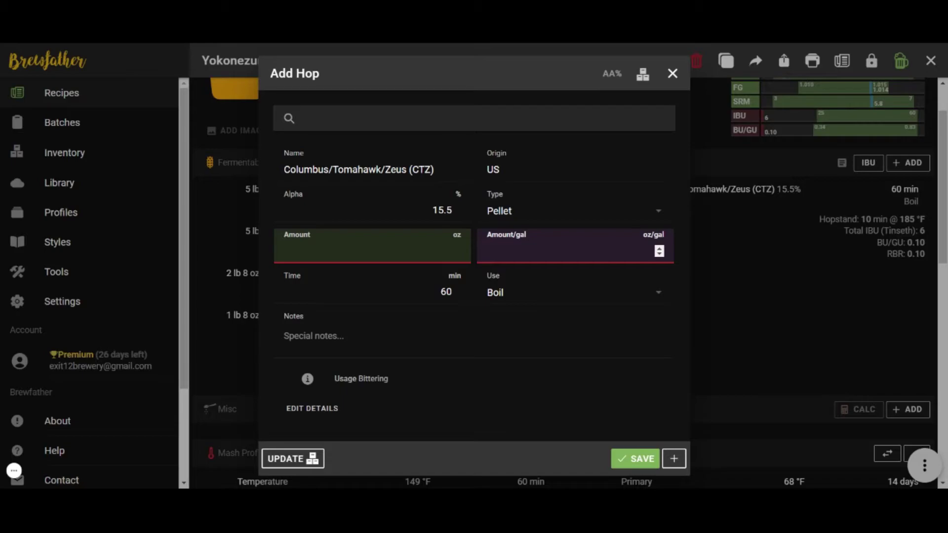
type(".5")
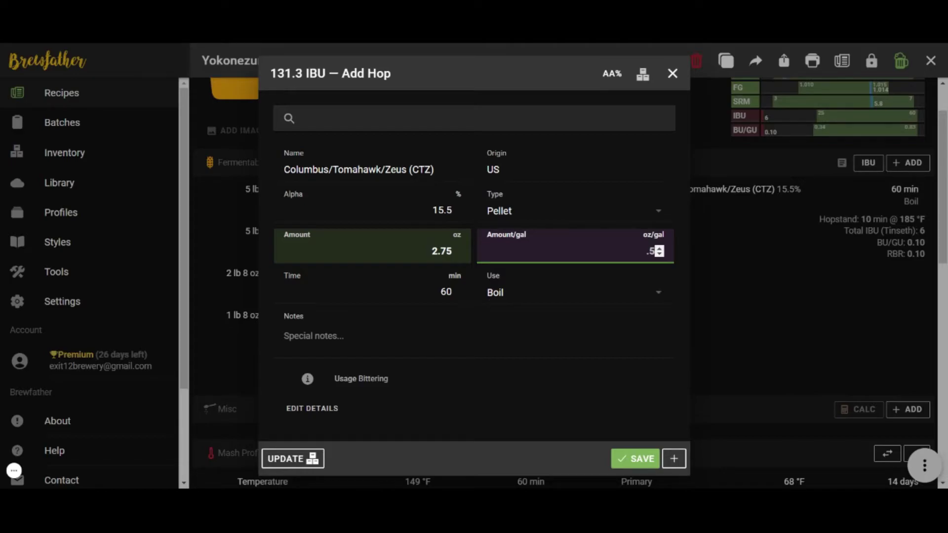
left_click(634, 460)
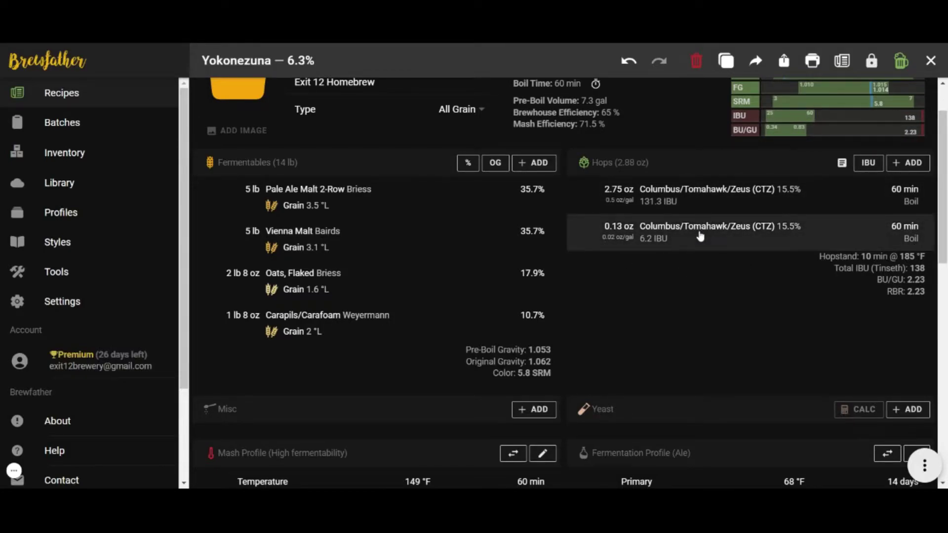
- Delete the 2.75 oz Columbus/Tomahawk/Zeus (CTZ) entry from the recipe's hops
left_click(686, 200)
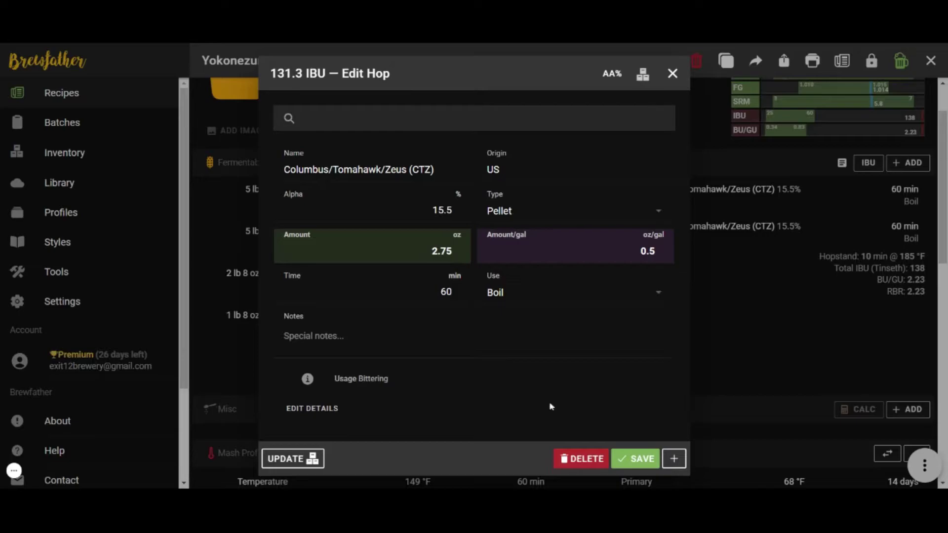
left_click(592, 459)
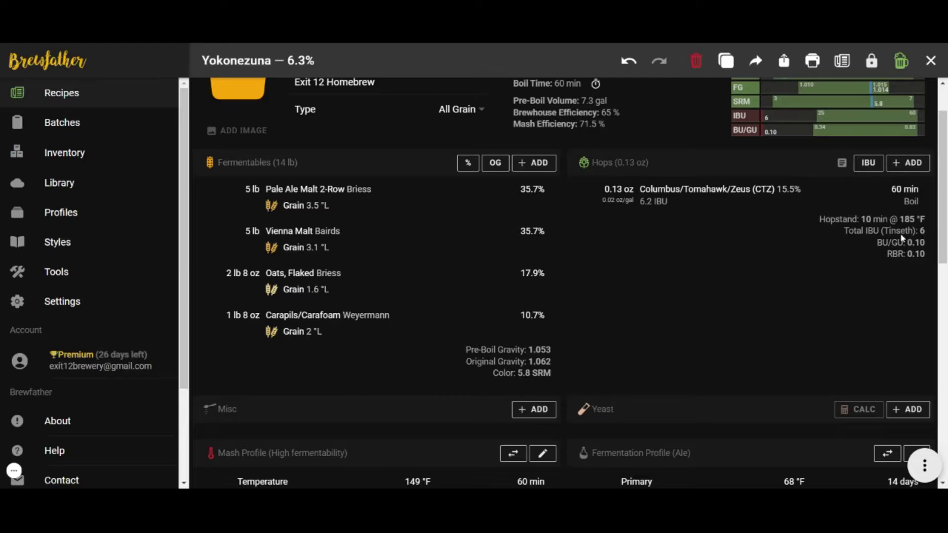
- Set the remaining CTZ hop's amount per gallon to 0.5 oz/gal, keep its use as Boil and save it
left_click(772, 199)
left_click(558, 233)
left_click_drag(635, 251, 670, 265)
type(".5")
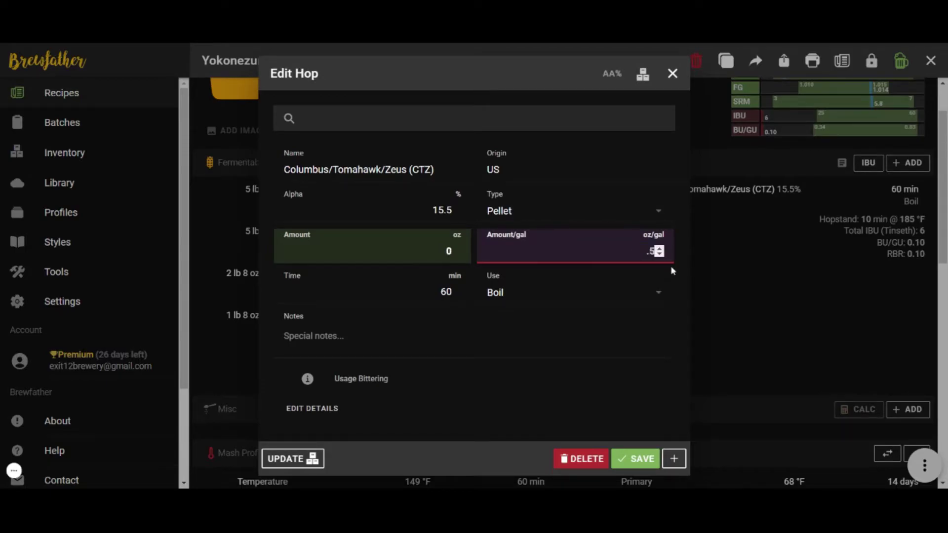
left_click(620, 295)
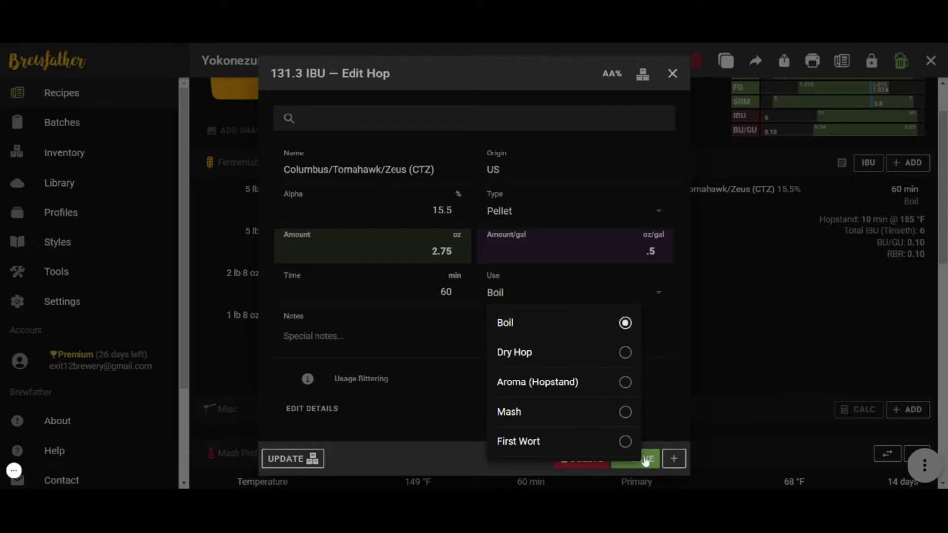
left_click(644, 458)
left_click(645, 459)
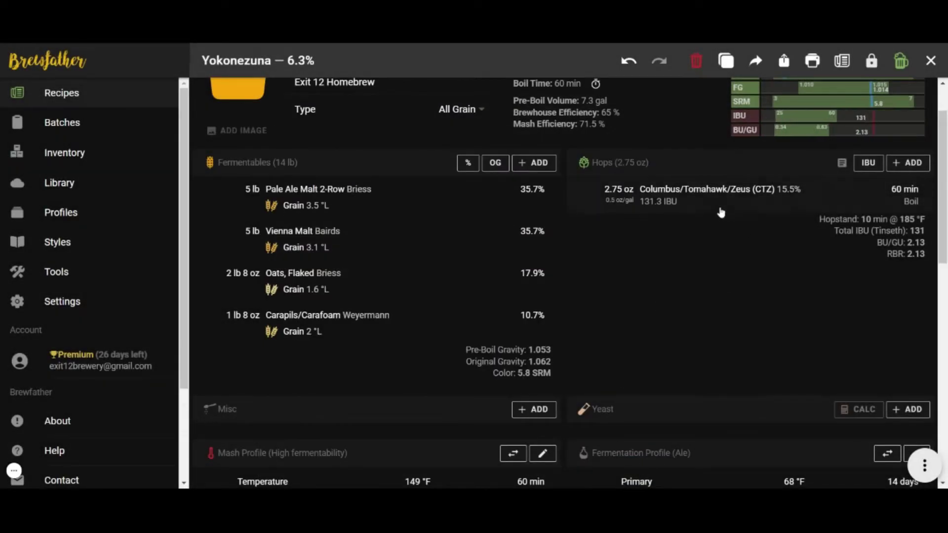
- Set the CTZ hop's total amount to 0.5 oz and save the entry
left_click(726, 211)
type(".5")
left_click(635, 466)
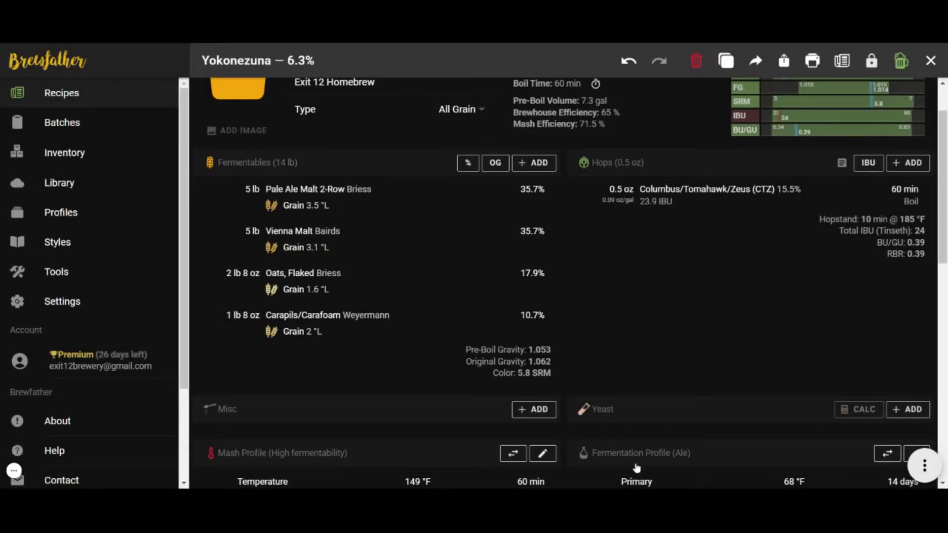
- Set the CTZ boil hop's total amount to 0.25 oz and save the entry
left_click(654, 201)
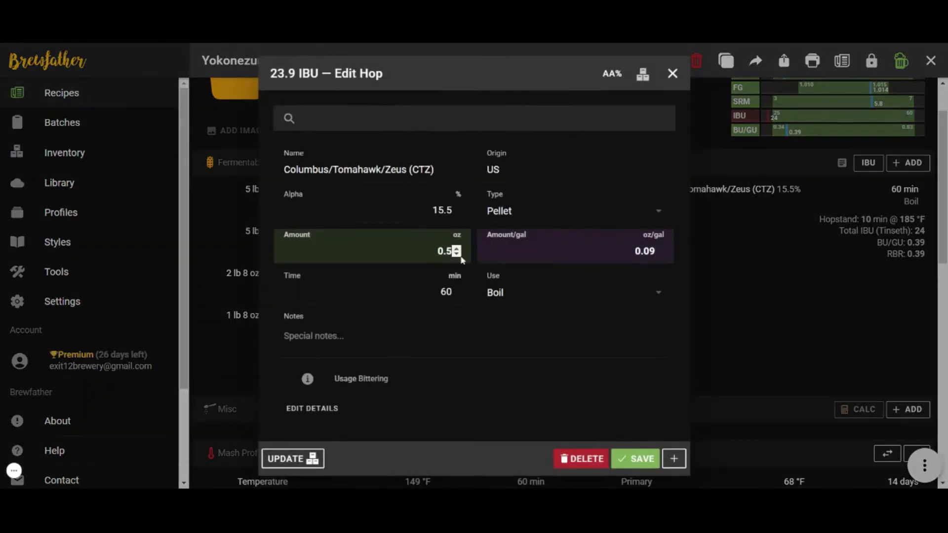
left_click_drag(447, 252, 455, 254)
type("25")
left_click(630, 458)
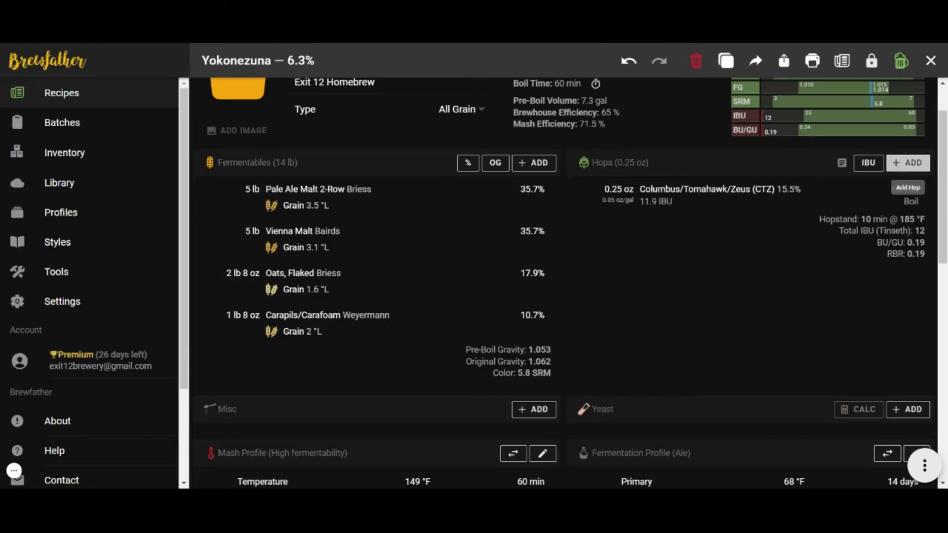
- Add 2 oz of Simcoe to the recipe's hops as a 10-minute Aroma (Hopstand) addition
left_click(898, 165)
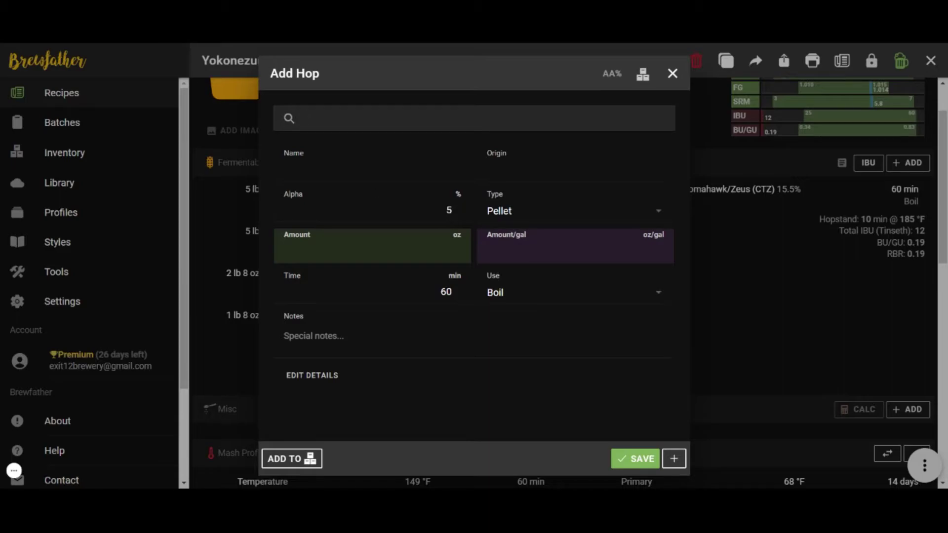
type("simcoe")
left_click(332, 148)
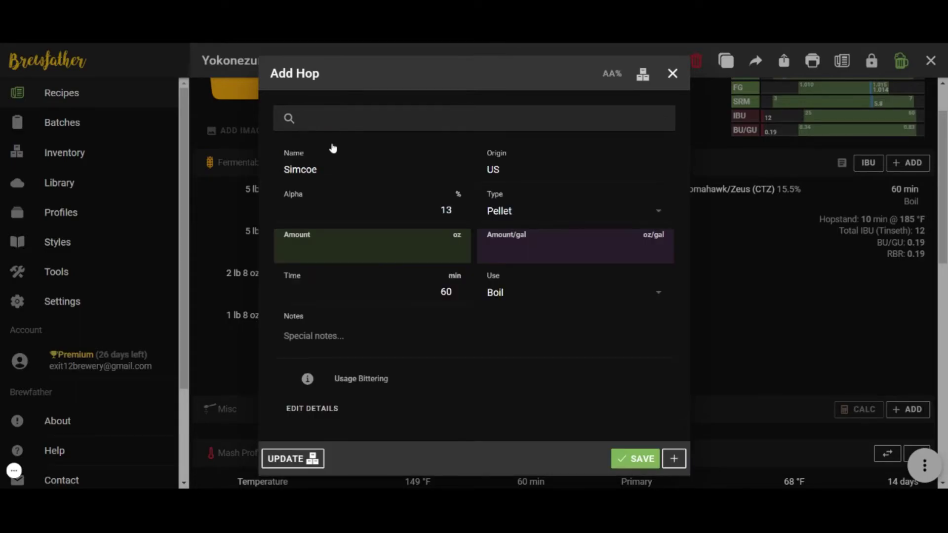
left_click(447, 250)
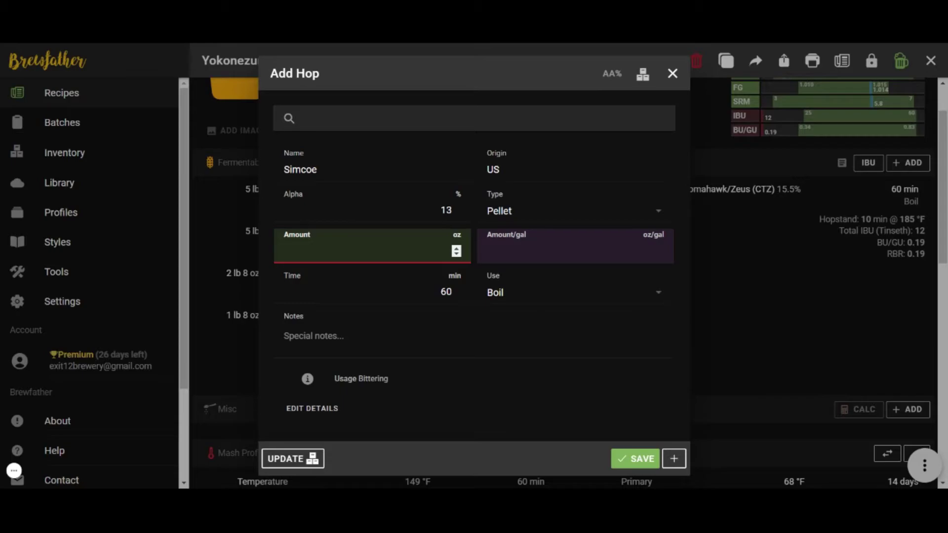
type("2")
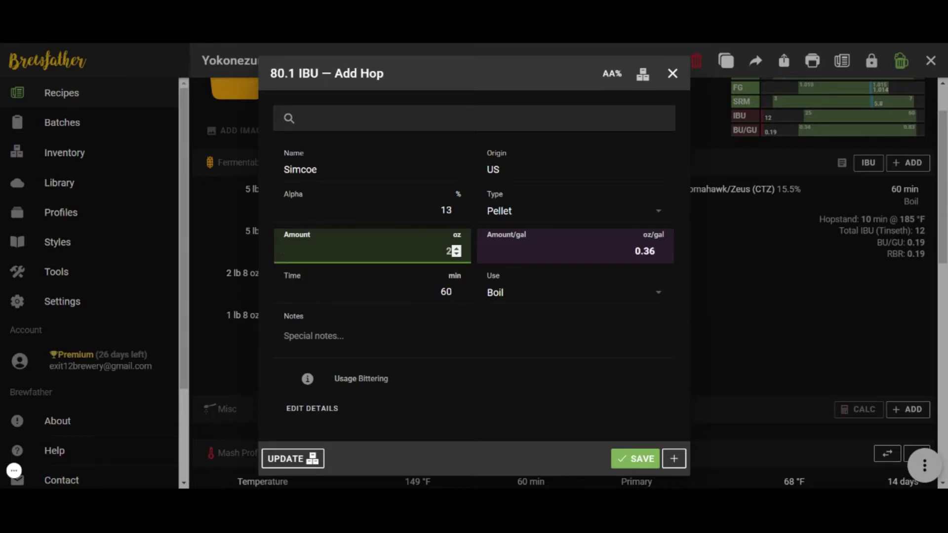
left_click(539, 299)
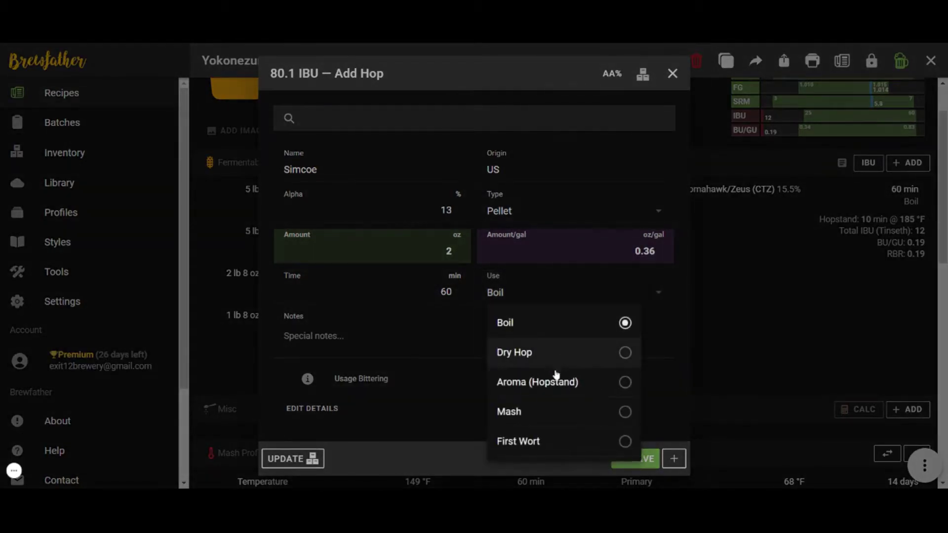
left_click(574, 392)
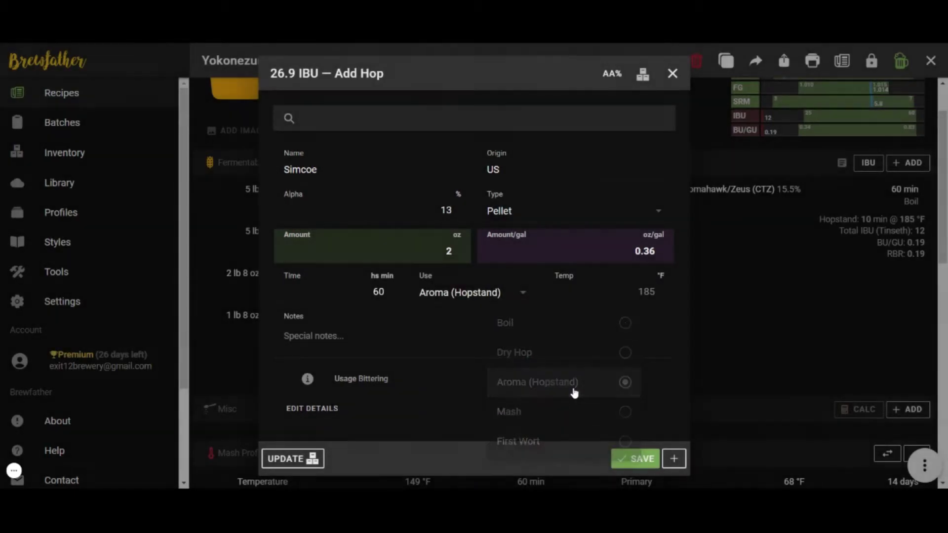
double_click(378, 292)
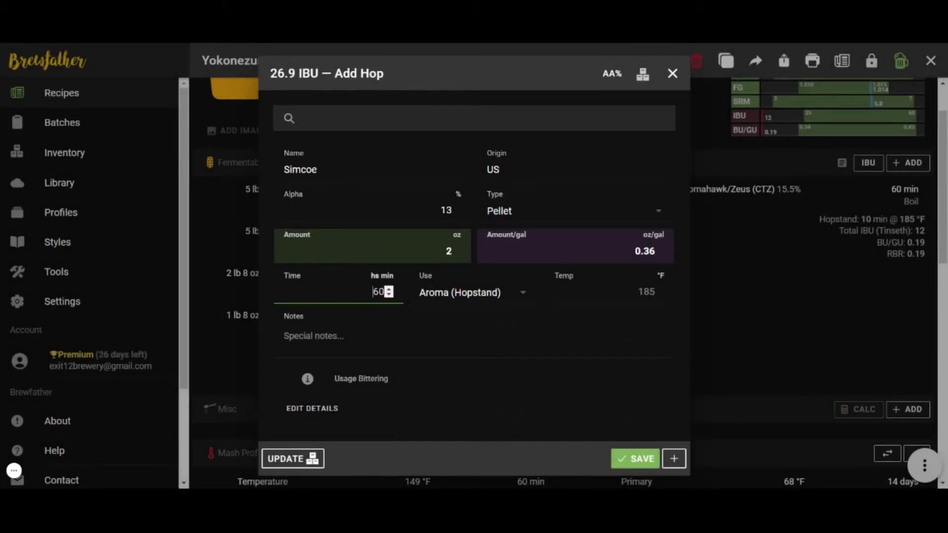
type("10")
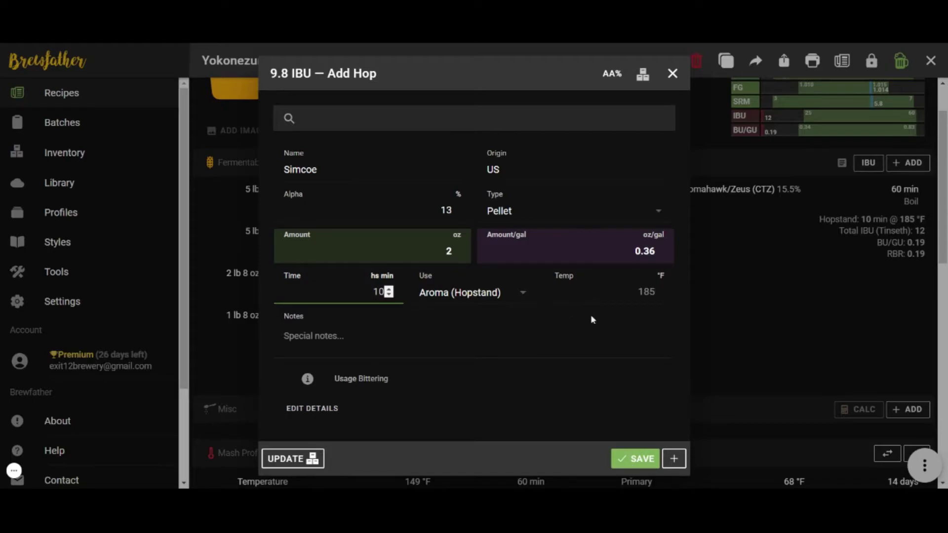
left_click(643, 459)
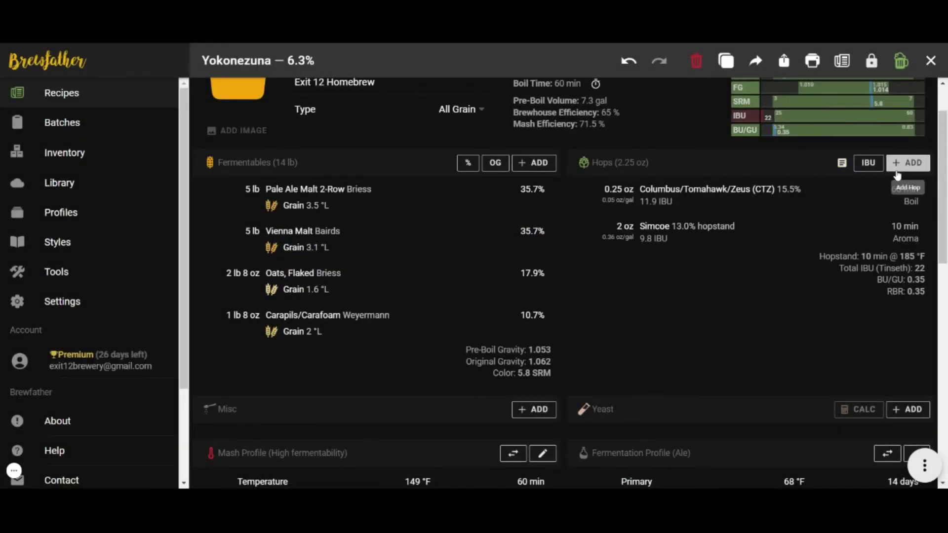
- Add 2 oz of Citra to the recipe's hops, keeping the default 60-minute boil use
left_click(897, 169)
type("citra")
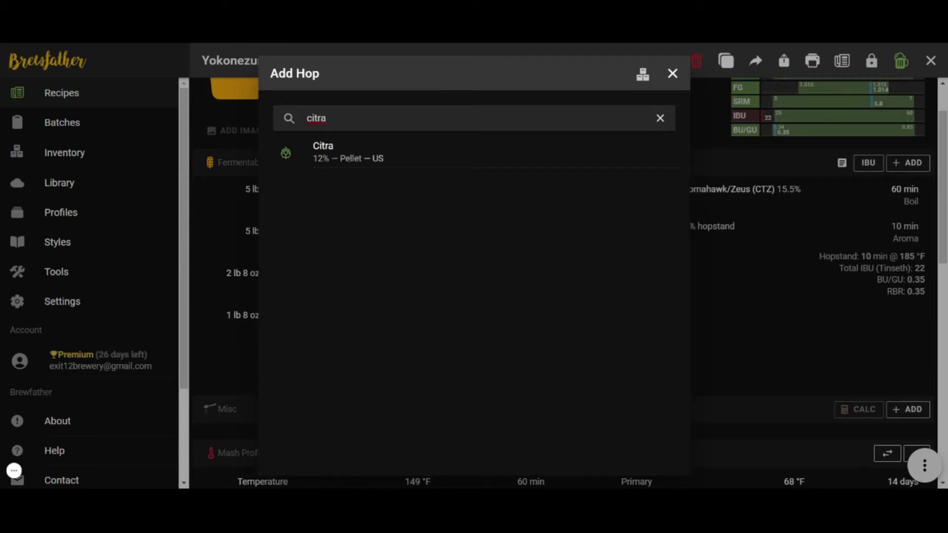
left_click(320, 151)
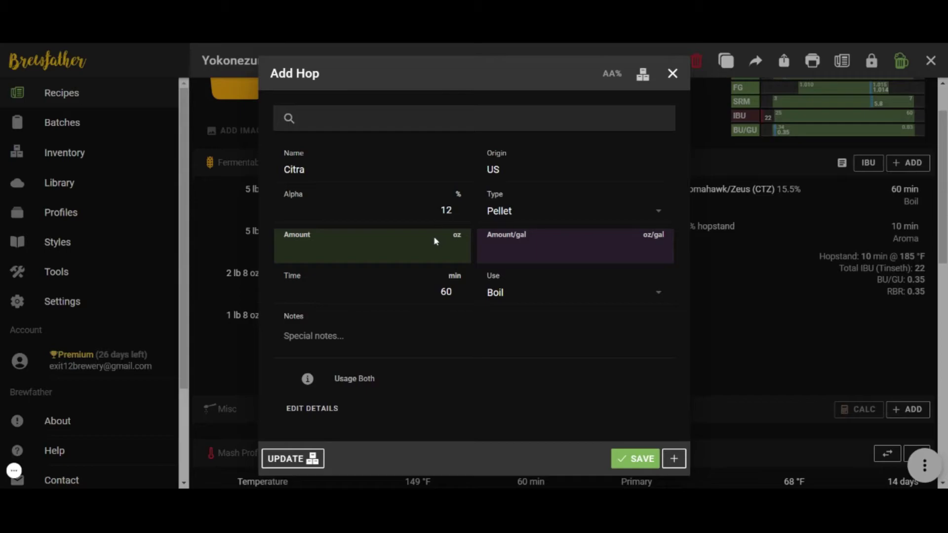
left_click(444, 250)
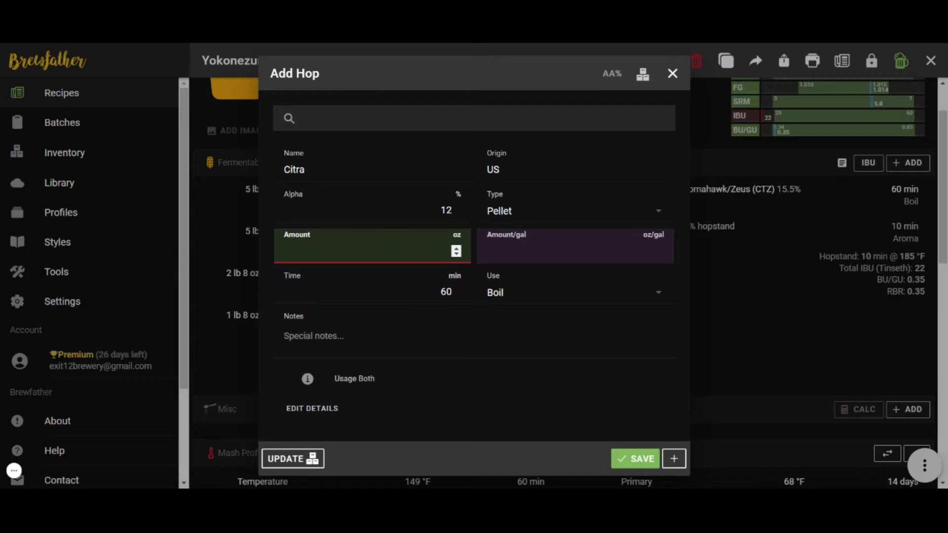
type("2")
left_click(640, 459)
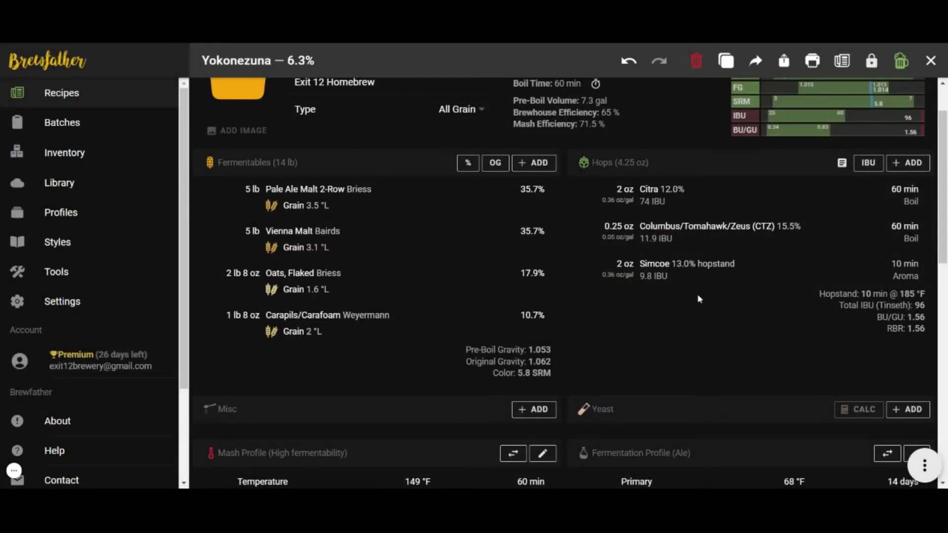
- Change the 2 oz Citra boil hop to a 10-minute Aroma (Hopstand) addition and save the entry
scroll(705, 286, "up", 1)
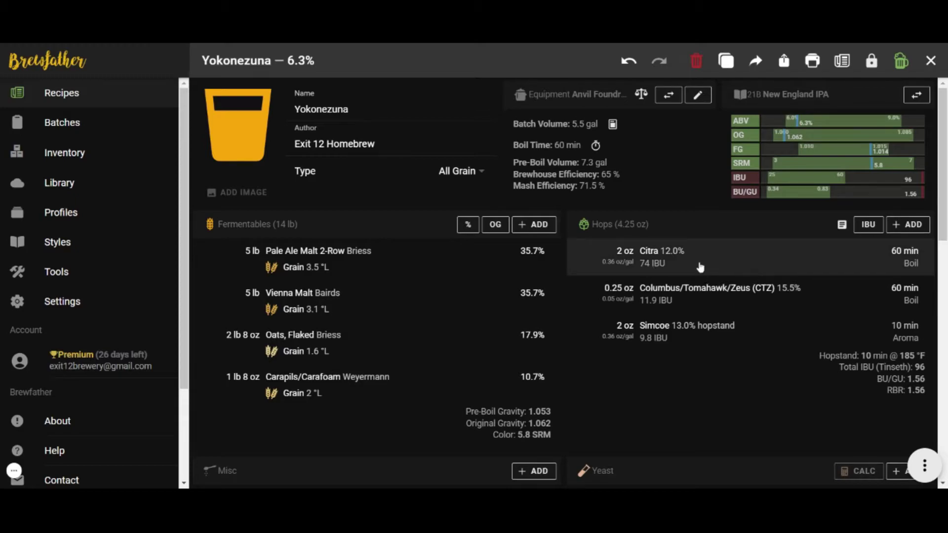
left_click(650, 261)
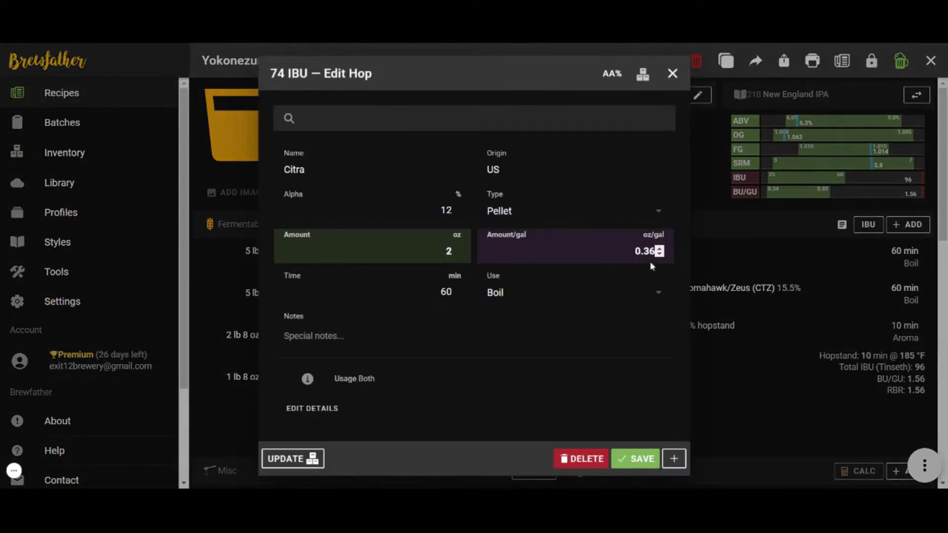
left_click(576, 298)
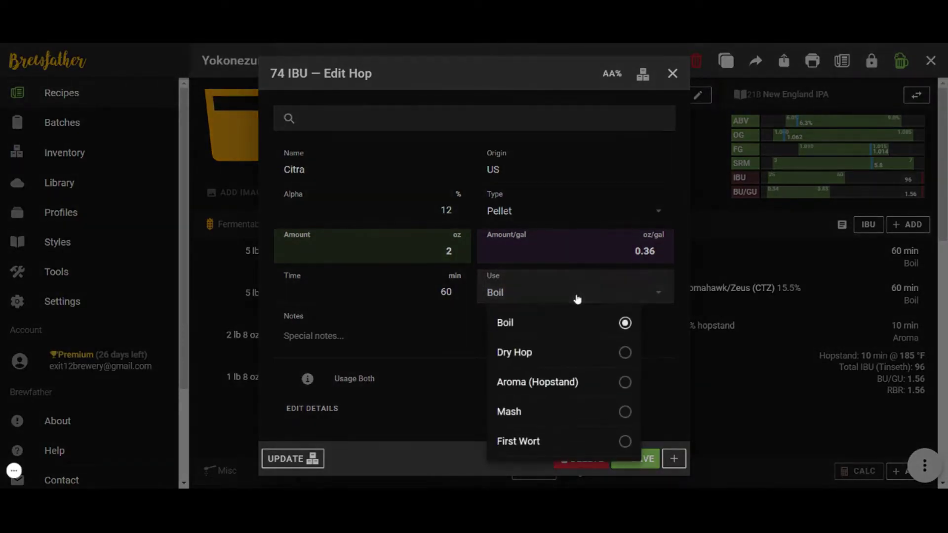
left_click(584, 384)
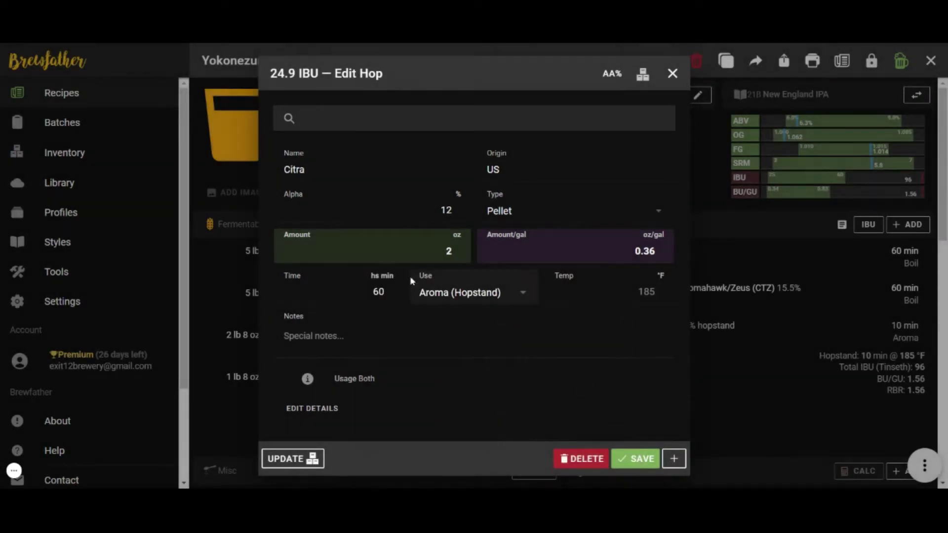
left_click(385, 292)
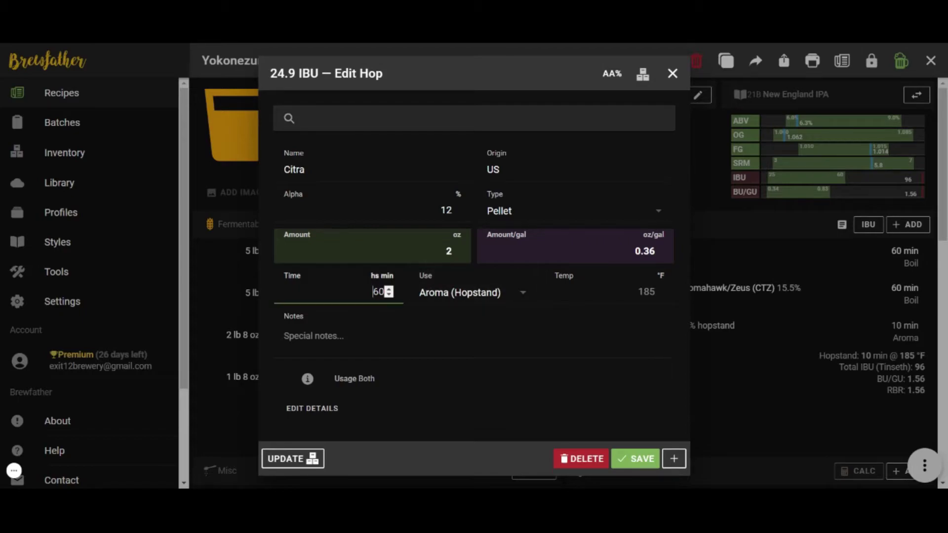
type("10")
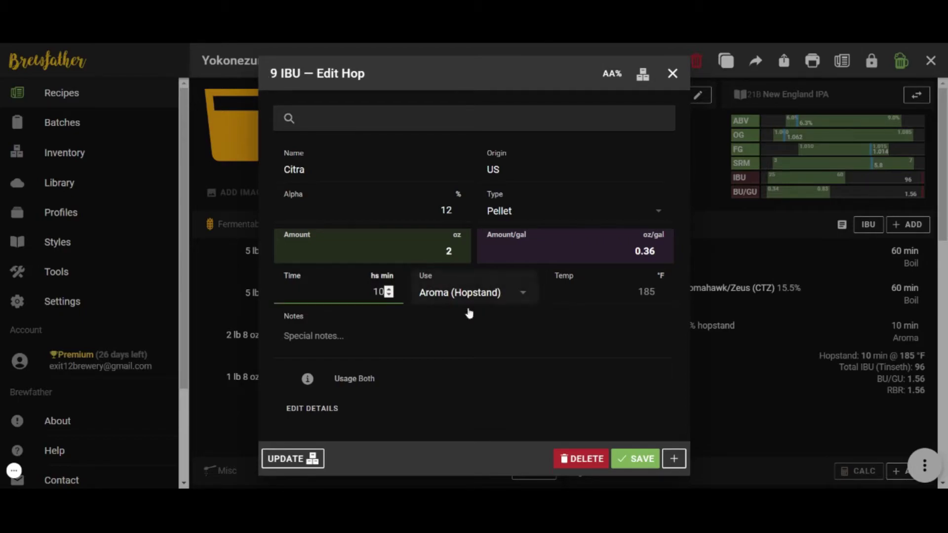
left_click(645, 461)
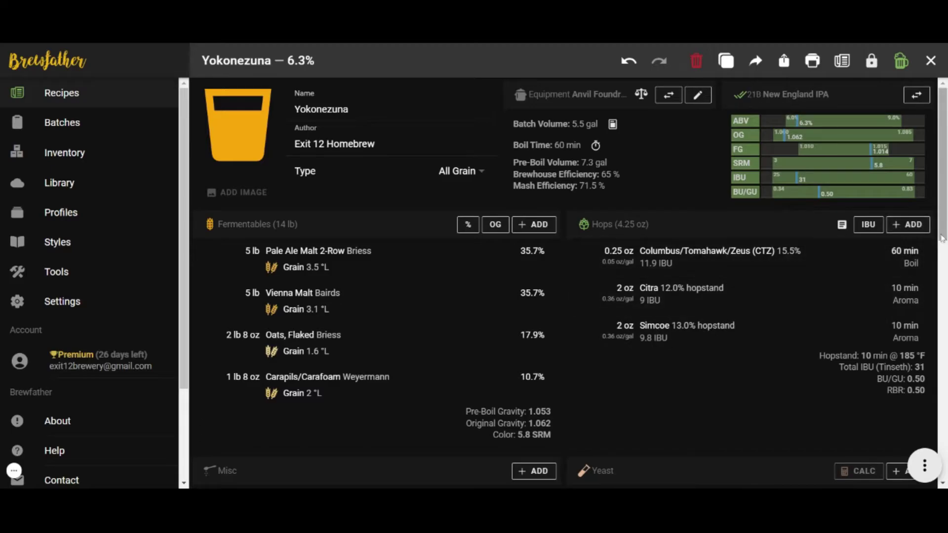
- Start a new Citra hop entry with its use set to Dry Hop, timed by the day of addition
left_click(901, 233)
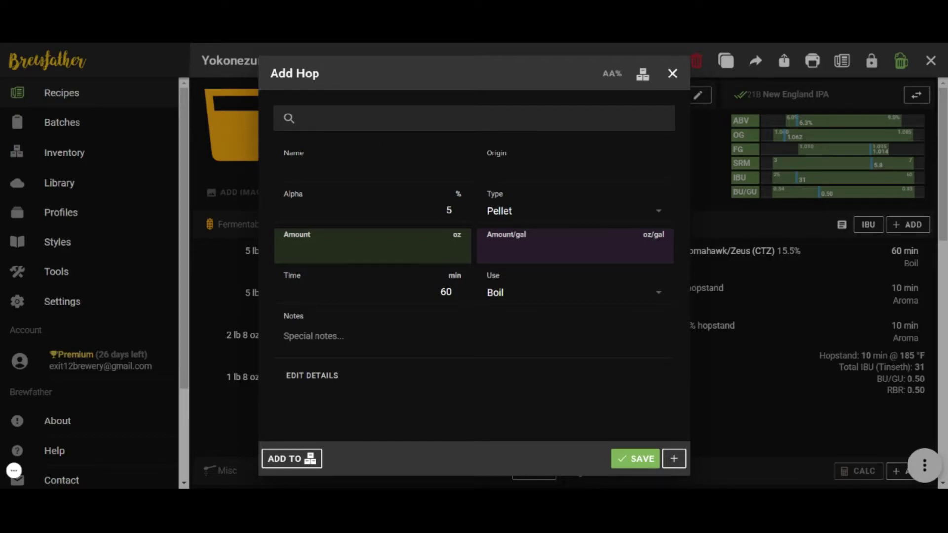
type("citr")
left_click(375, 153)
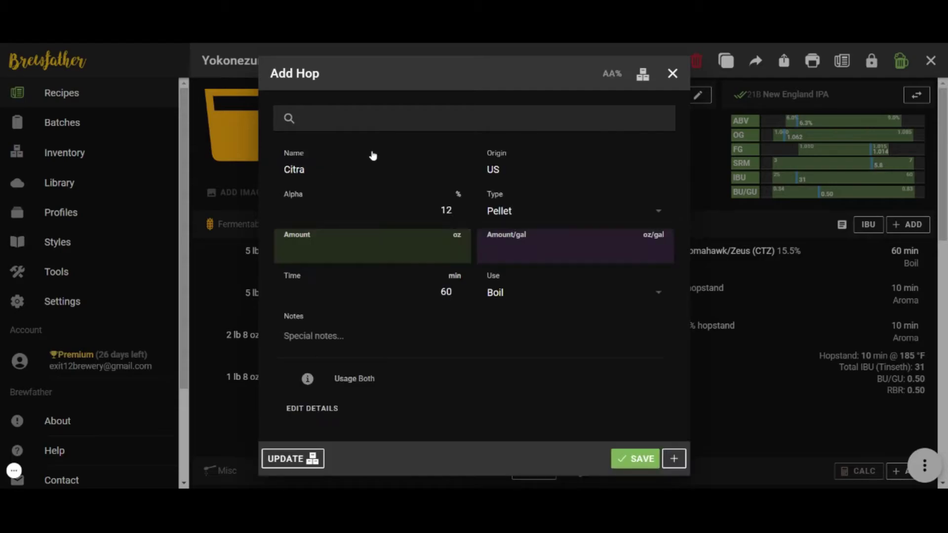
left_click(495, 293)
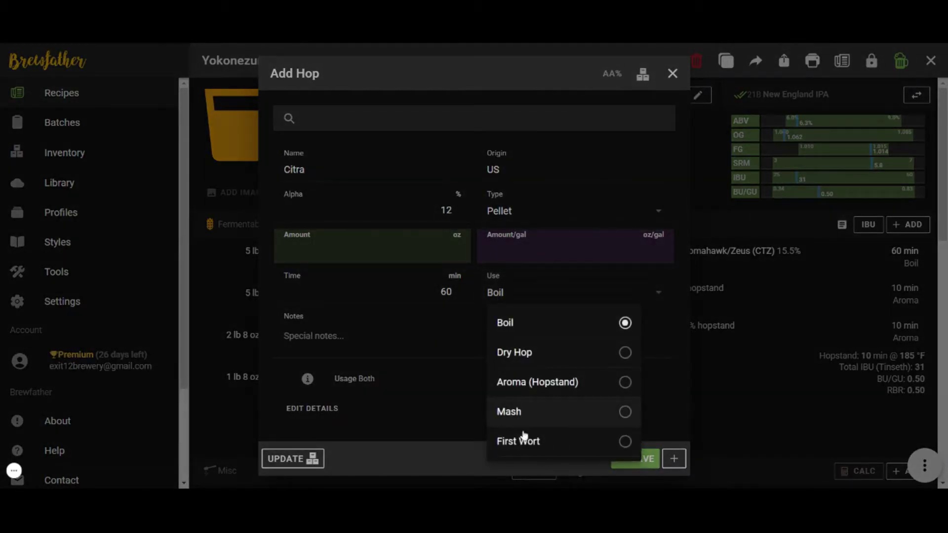
left_click(545, 356)
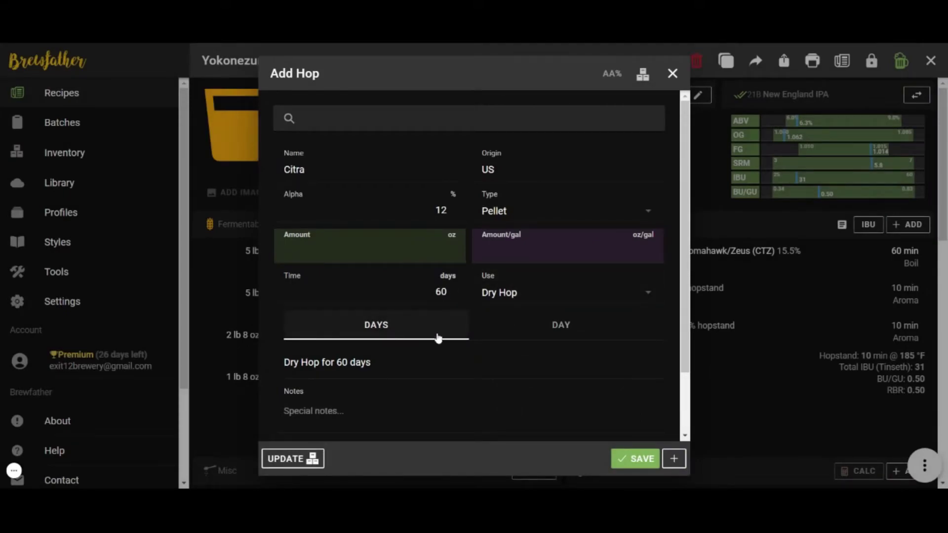
left_click(548, 327)
left_click(387, 330)
left_click(499, 331)
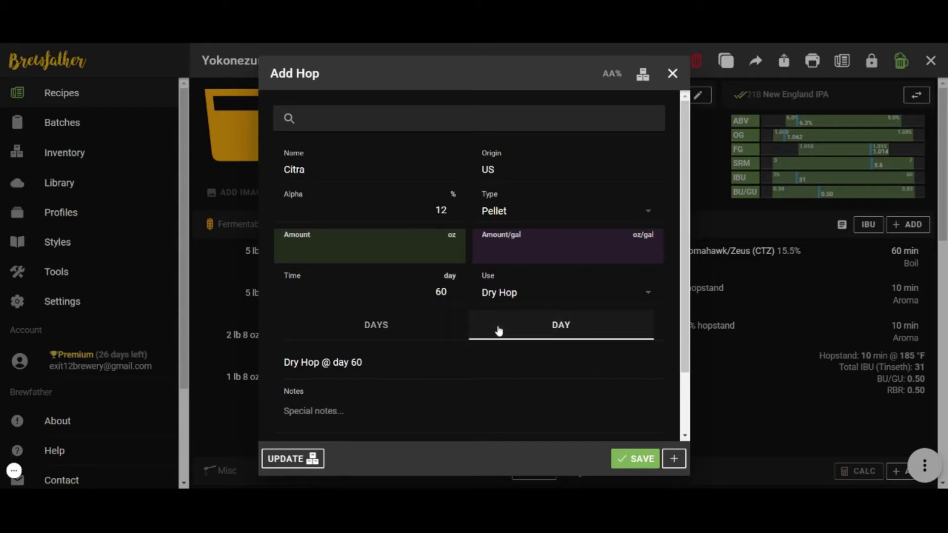
- Set the Citra dry hop to day 3 with an amount of 3 oz and save the entry
double_click(447, 296)
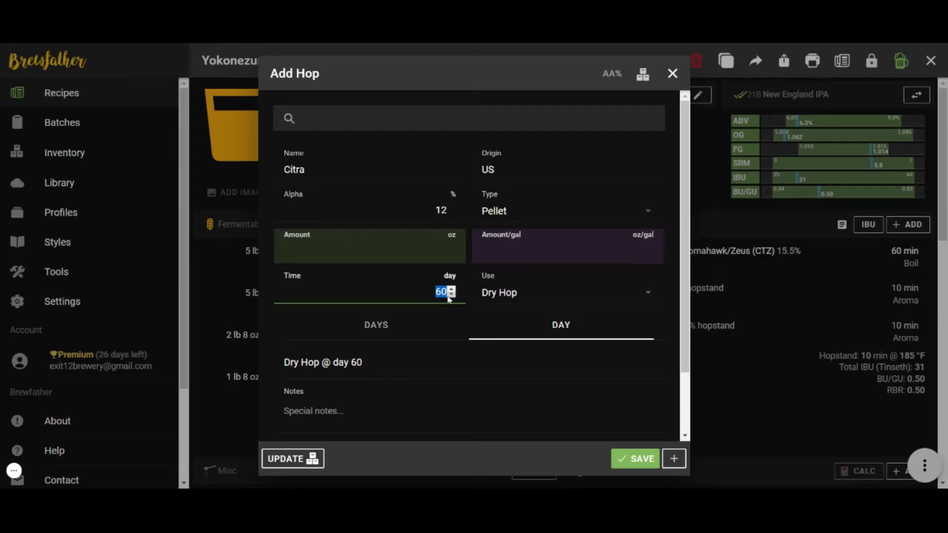
type("1")
double_click(446, 292)
type("3")
left_click(448, 249)
type("3")
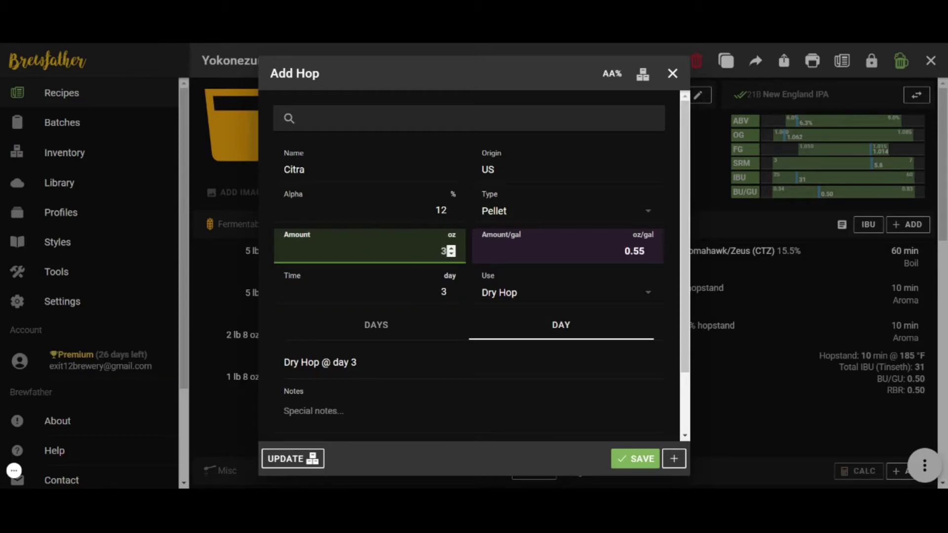
left_click(644, 469)
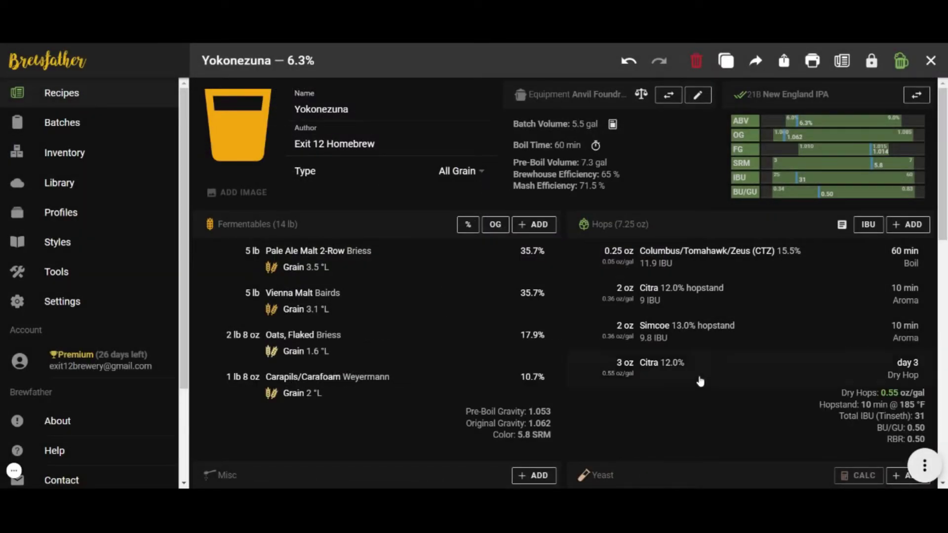
- Start a new hop entry and load Simcoe into it from the hop search
left_click(897, 232)
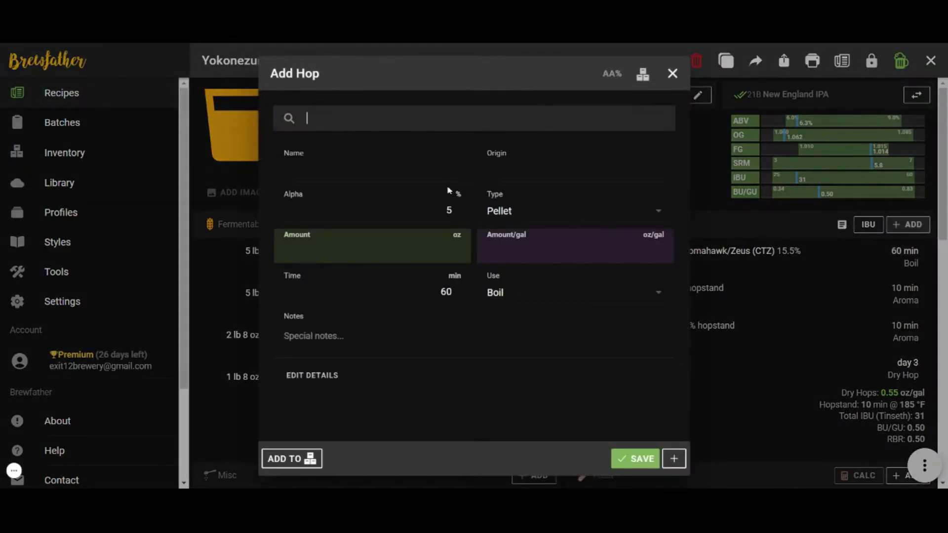
type("saaz")
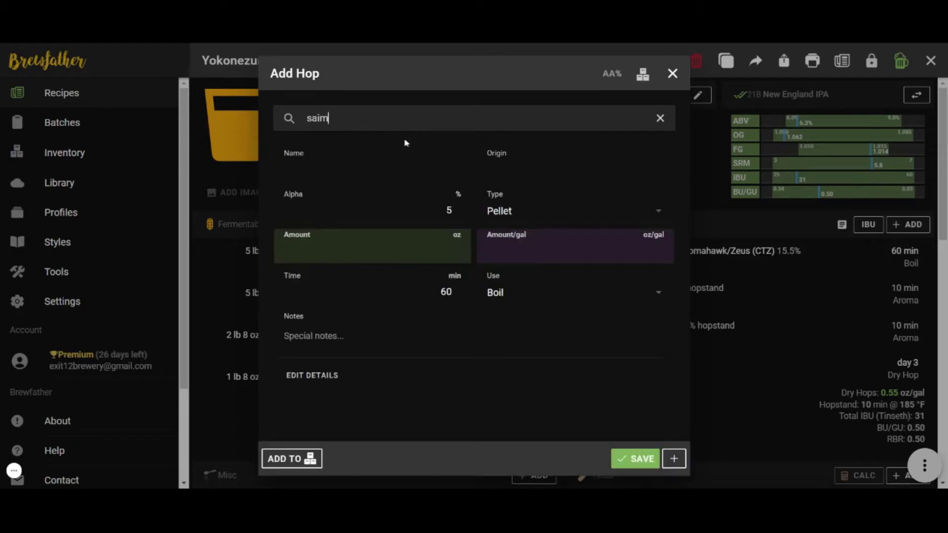
key("BackSpace")
key("BackSpace")
key("BackSpace")
type("imcoe")
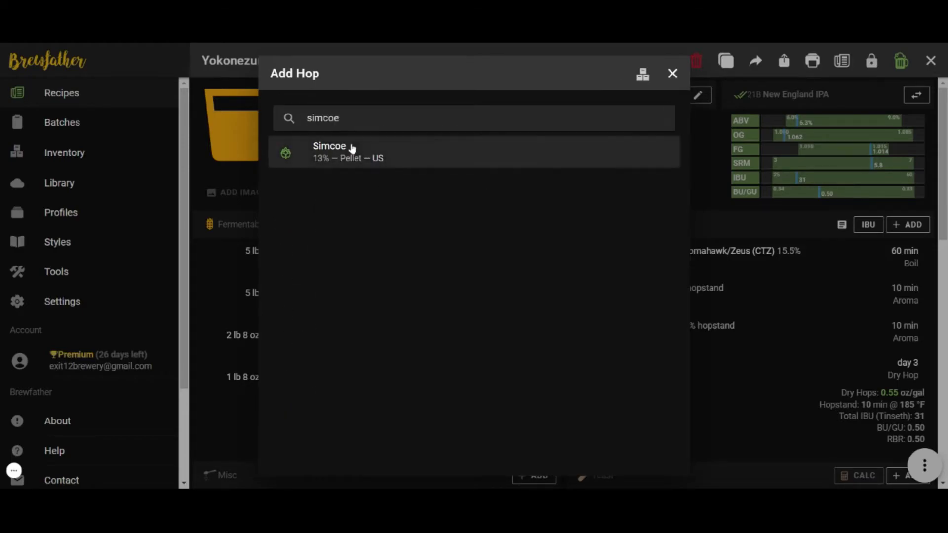
left_click(352, 148)
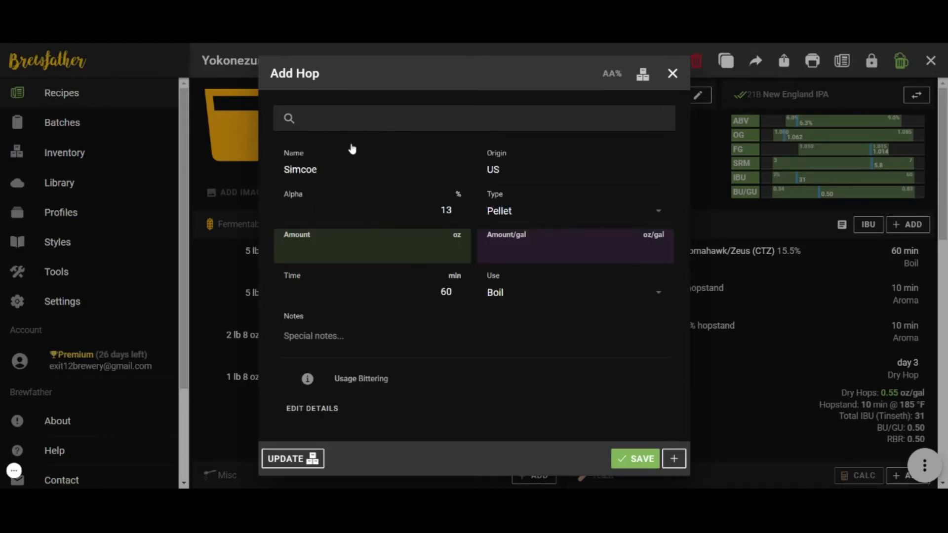
- Make the new Simcoe entry a 3 oz dry hop lasting 3 days and save it
left_click(451, 251)
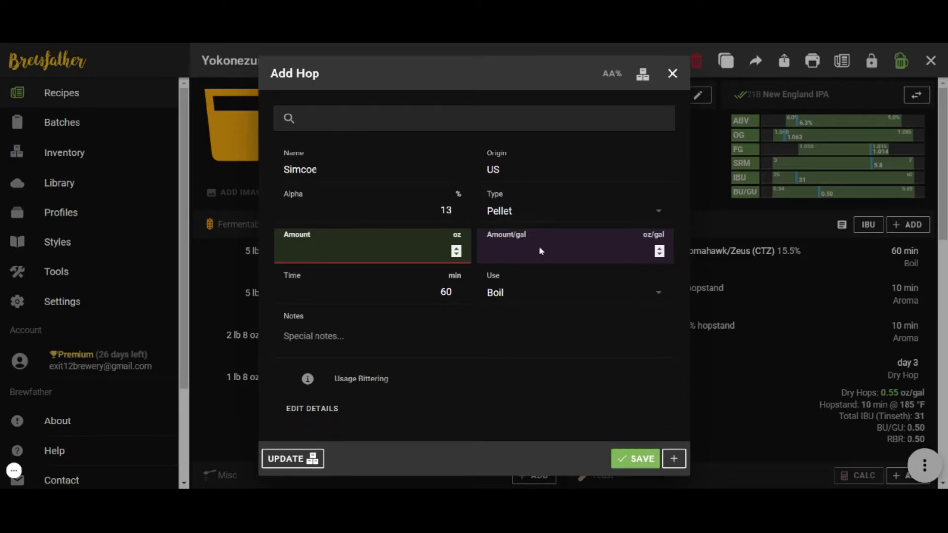
left_click(533, 291)
left_click(538, 364)
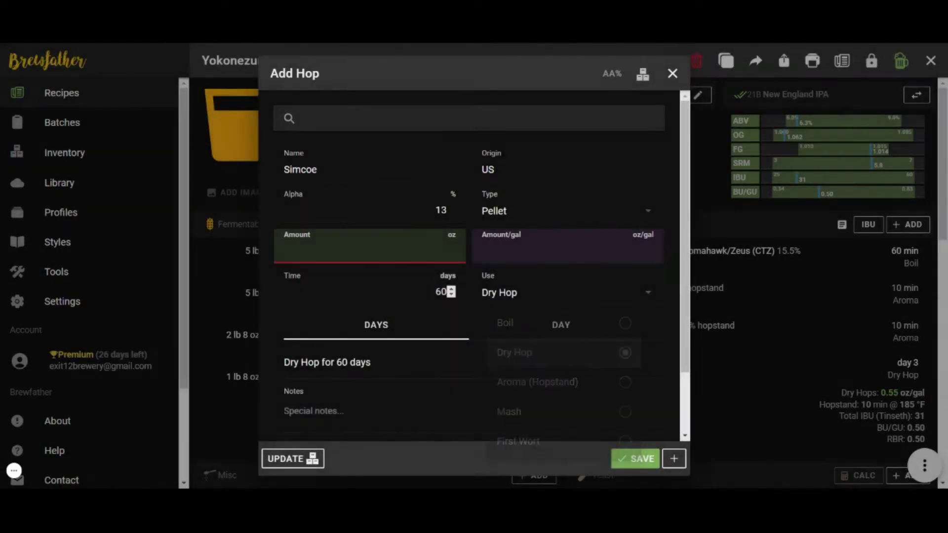
double_click(444, 291)
type("3")
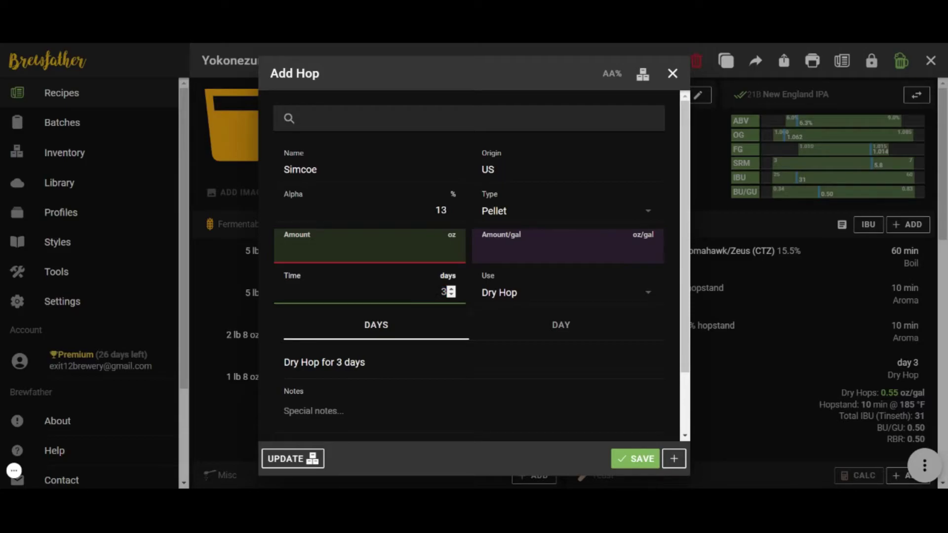
left_click(447, 252)
type("3")
left_click(626, 459)
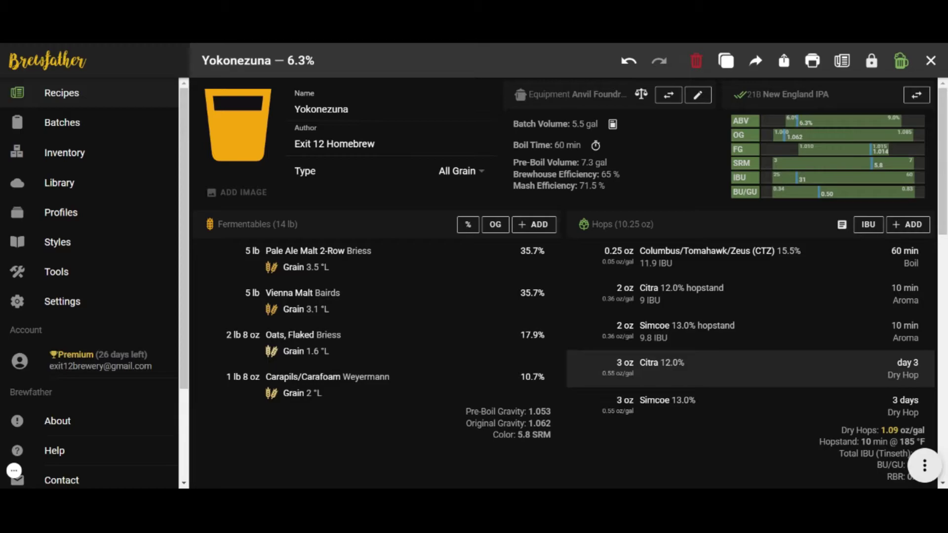
- Start a new miscellaneous ingredient entry and load the plain Yeast Nutrients item from a search for "yeast"
scroll(687, 366, "down", 3)
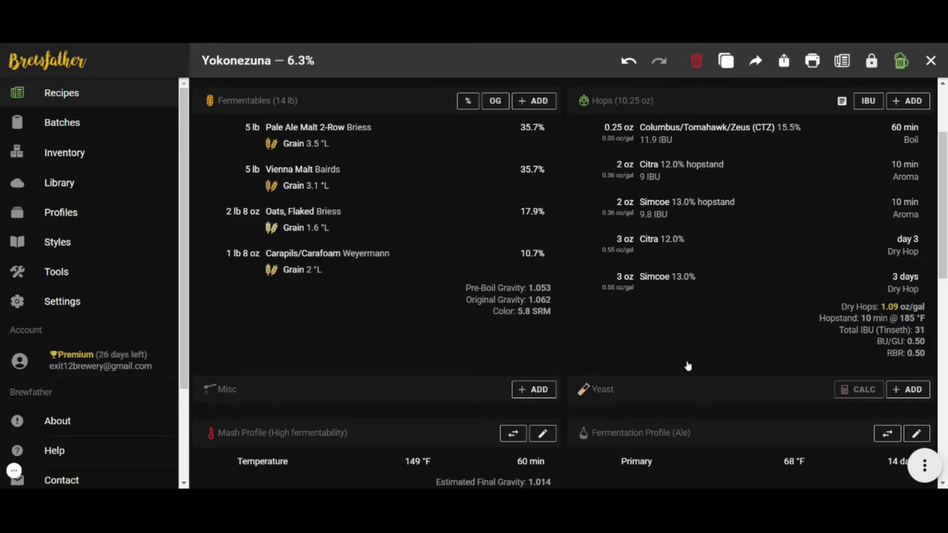
scroll(662, 296, "up", 1)
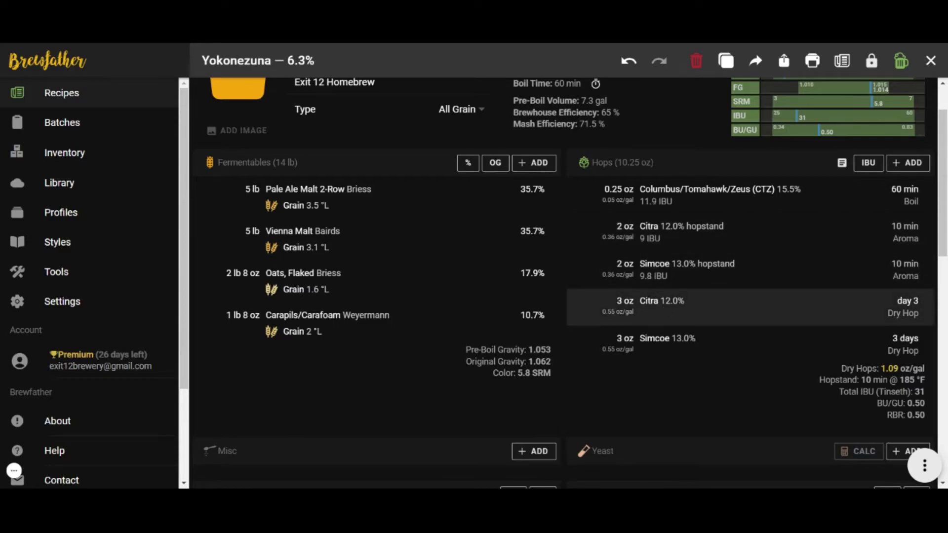
scroll(666, 304, "down", 1)
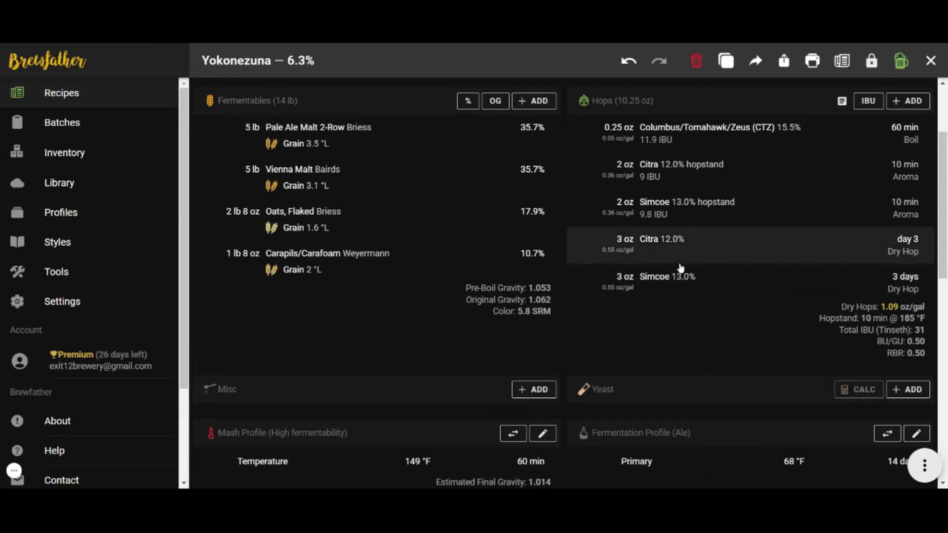
scroll(642, 232, "up", 1)
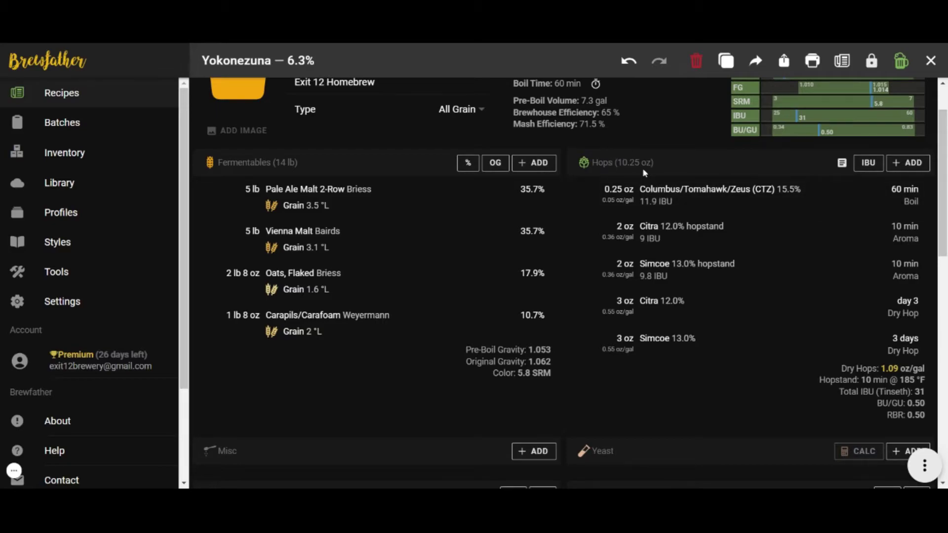
scroll(628, 153, "down", 5)
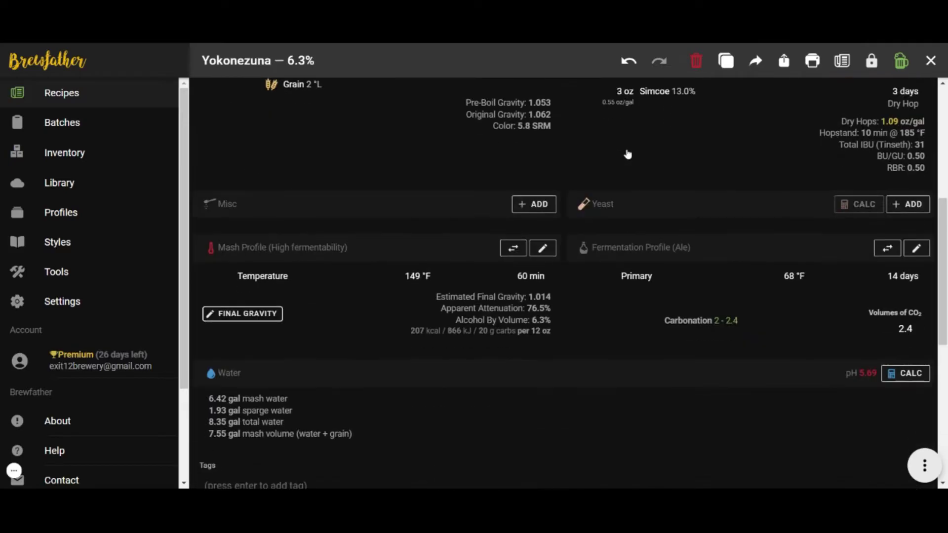
scroll(369, 239, "up", 2)
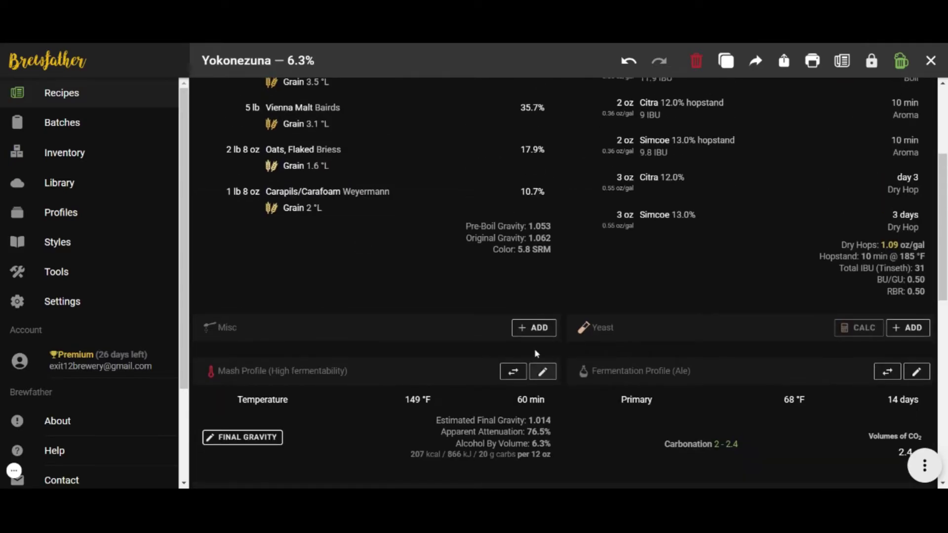
left_click(534, 328)
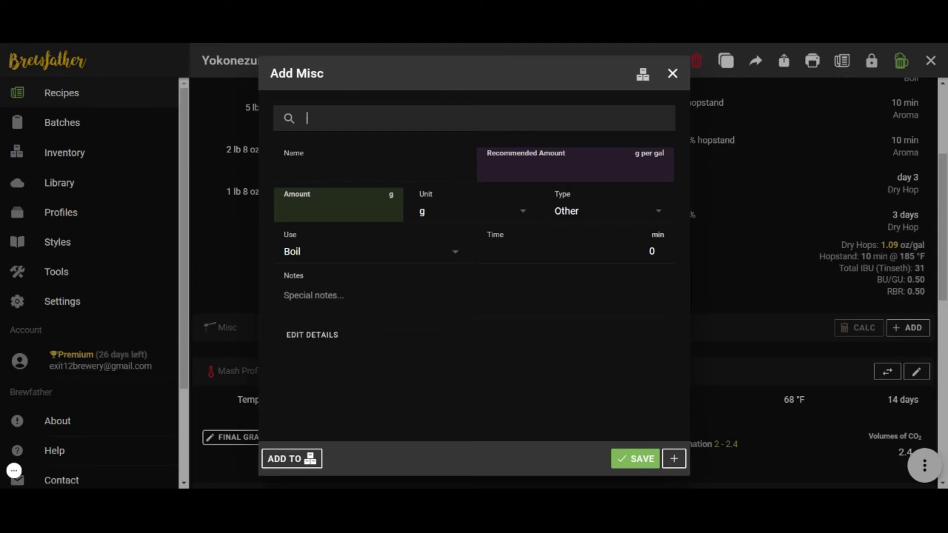
type("yeast")
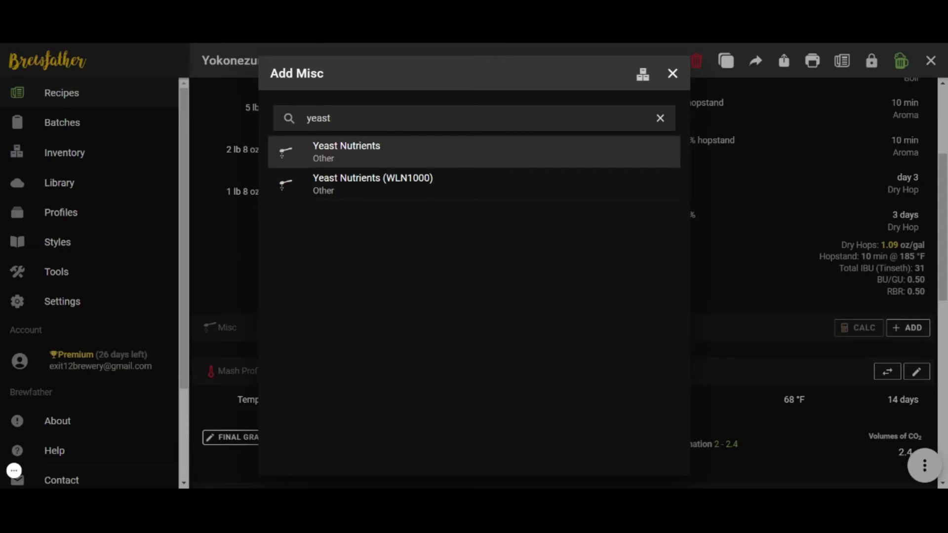
left_click(366, 153)
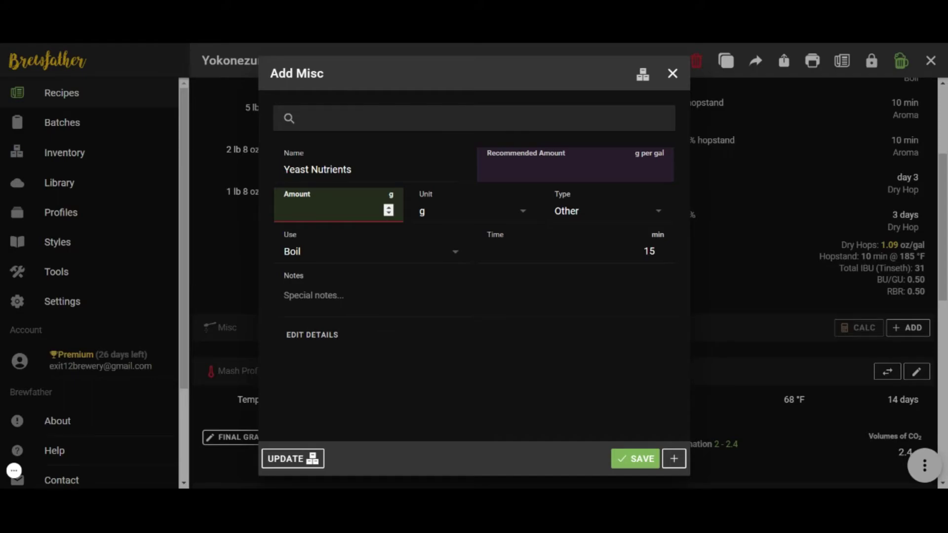
- Measure the yeast nutrients in tbsp and set the amount to 1
left_click(578, 214)
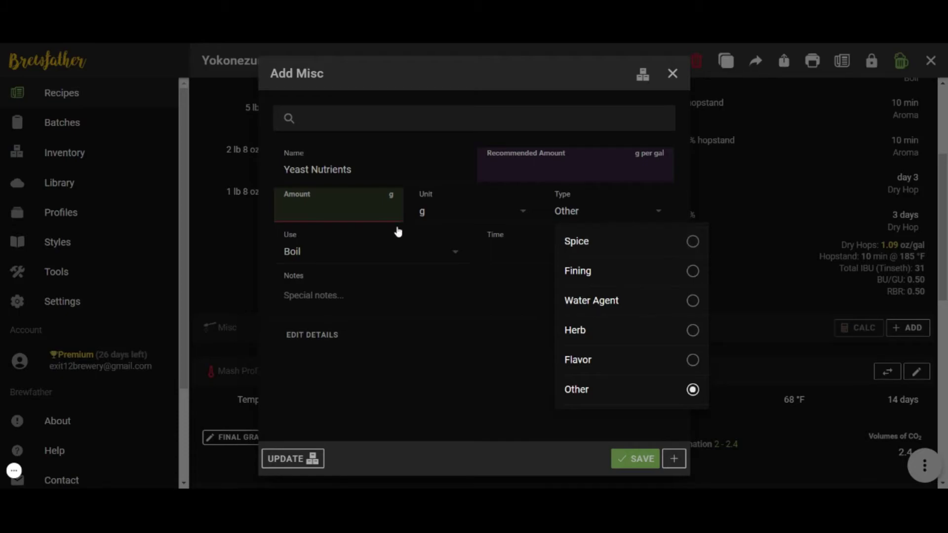
left_click(510, 226)
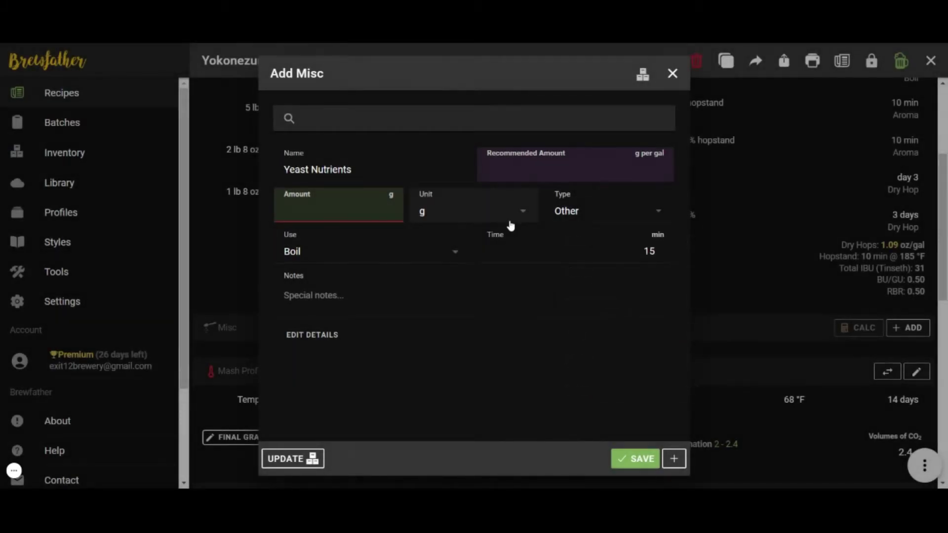
left_click(510, 222)
scroll(534, 341, "down", 3)
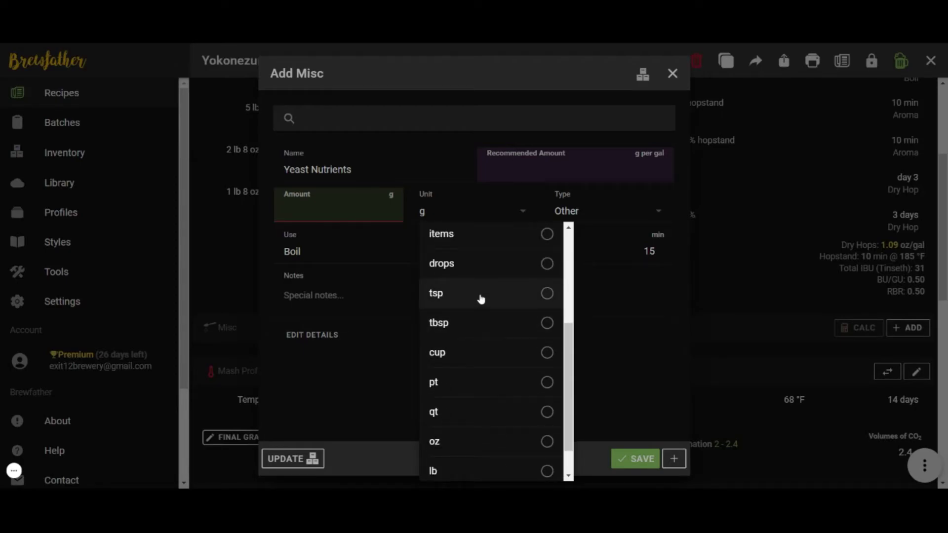
left_click(490, 325)
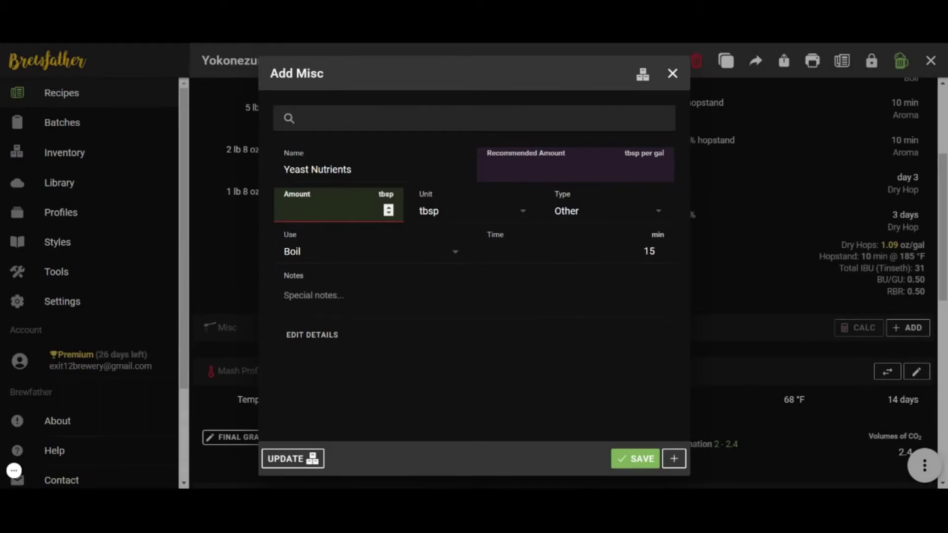
type("1")
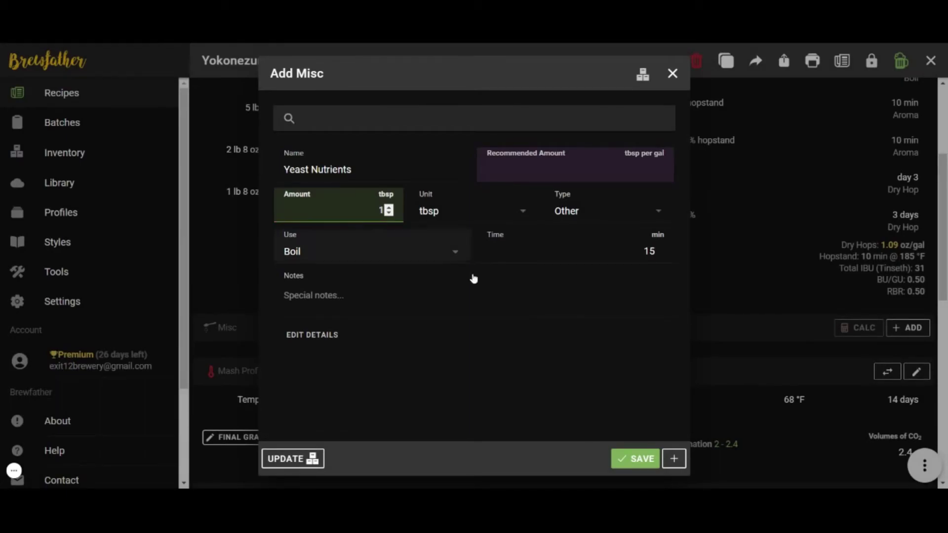
- Set the yeast nutrients' boil time to 10 min and save the entry
left_click(452, 256)
key("Tab")
double_click(648, 250)
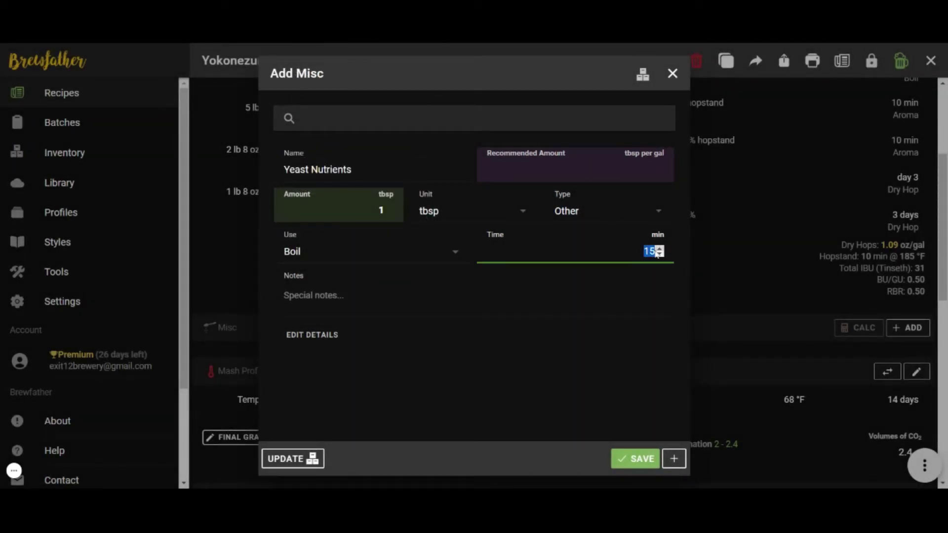
type("10")
left_click(654, 458)
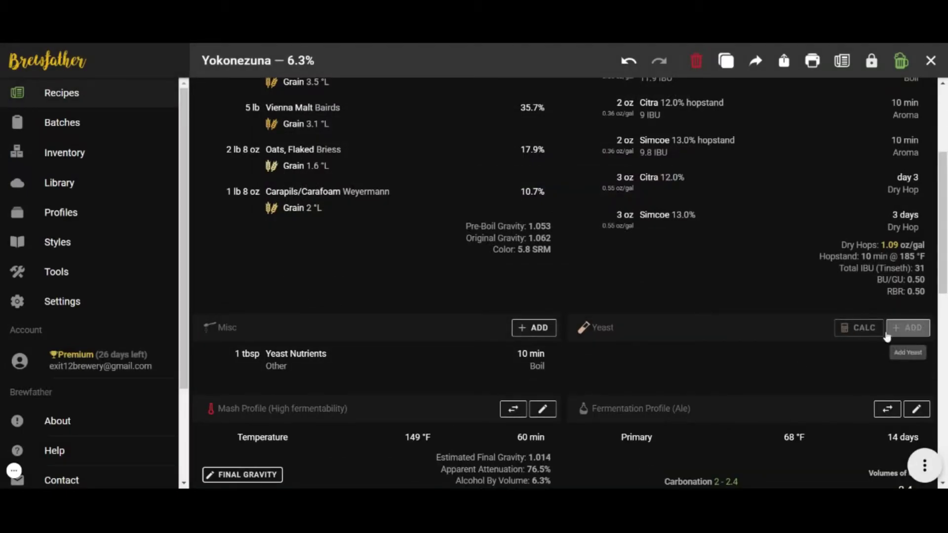
- Add 1 pkg of Imperial Yeast A38 Juice to the recipe from a yeast search for "juice", checking its strain details before saving
left_click(907, 328)
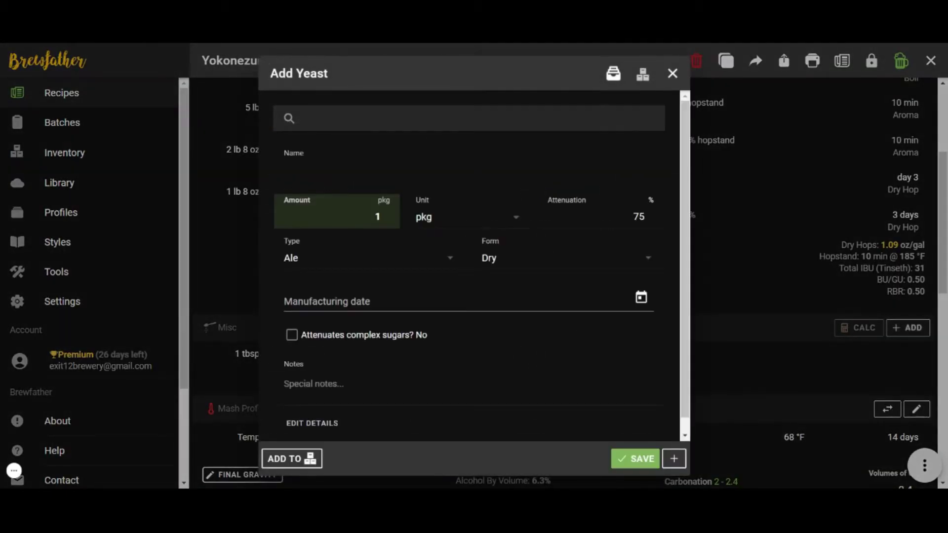
type("juice")
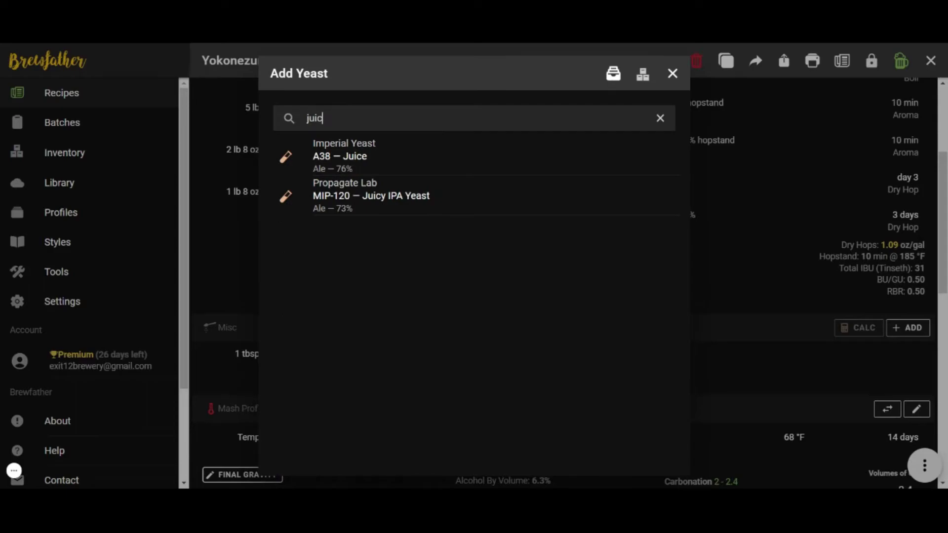
left_click(339, 169)
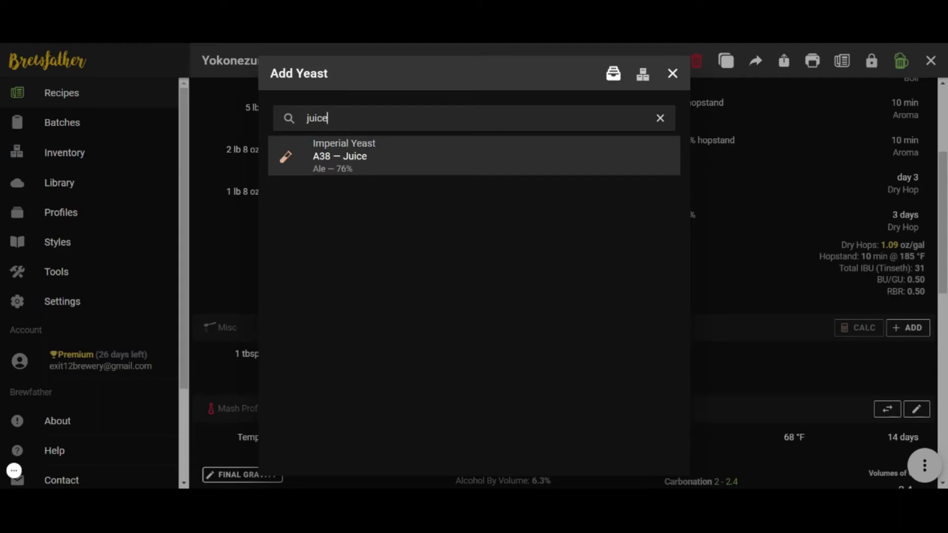
left_click(339, 170)
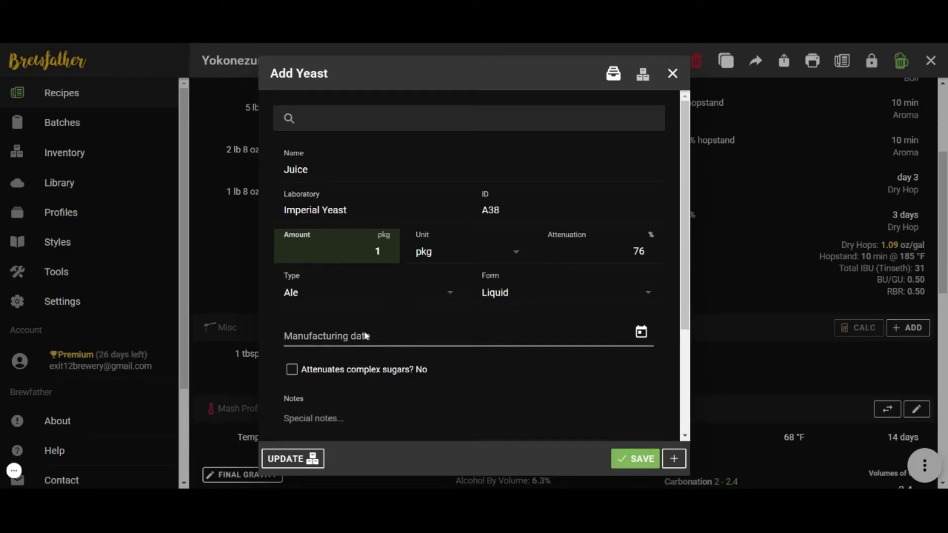
scroll(344, 383, "down", 3)
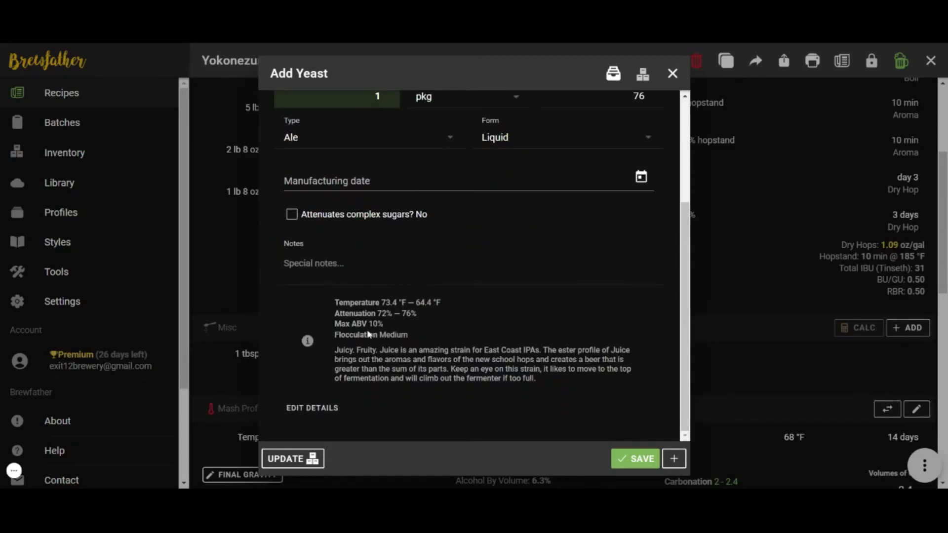
scroll(310, 350, "up", 3)
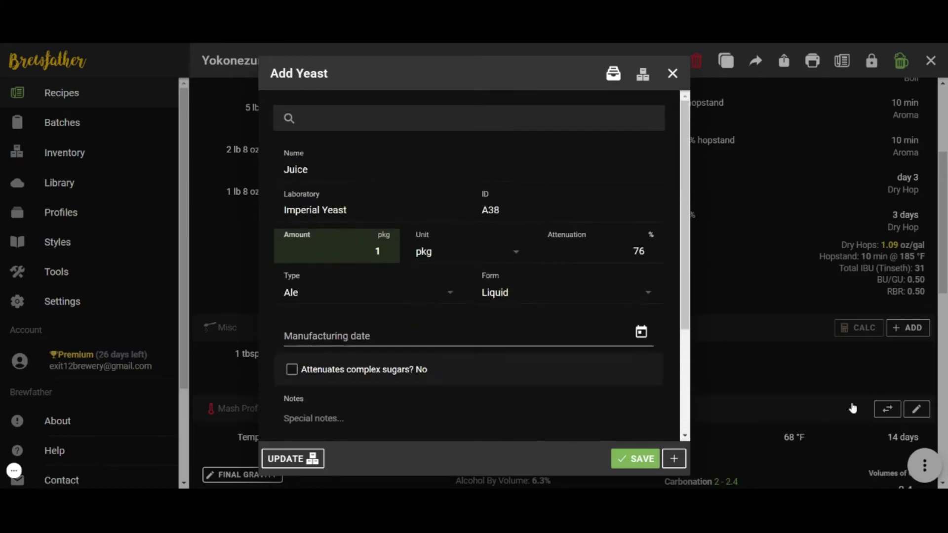
left_click(654, 463)
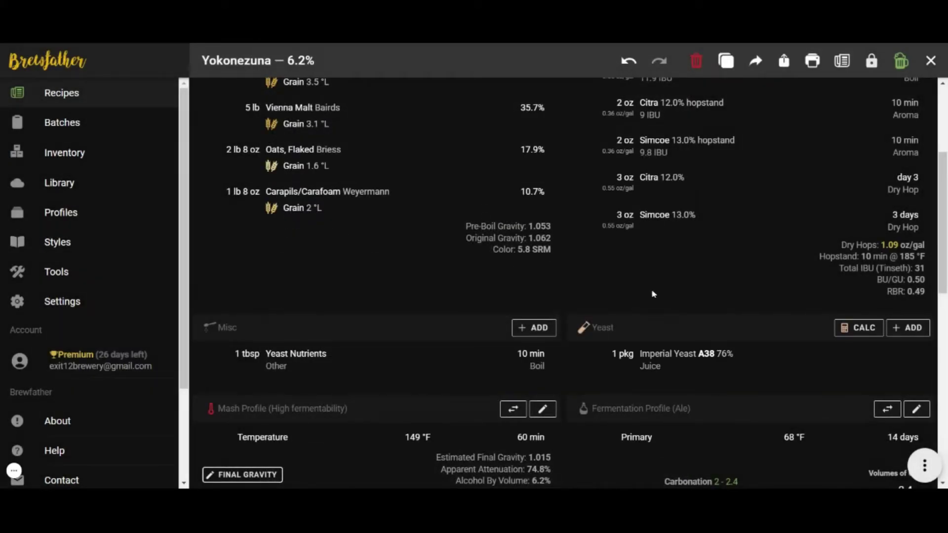
- Review the recipe's ingredient lists, mash and fermentation profiles, and water volumes
scroll(651, 294, "down", 4)
scroll(661, 293, "up", 2)
scroll(668, 288, "up", 2)
scroll(668, 288, "down", 6)
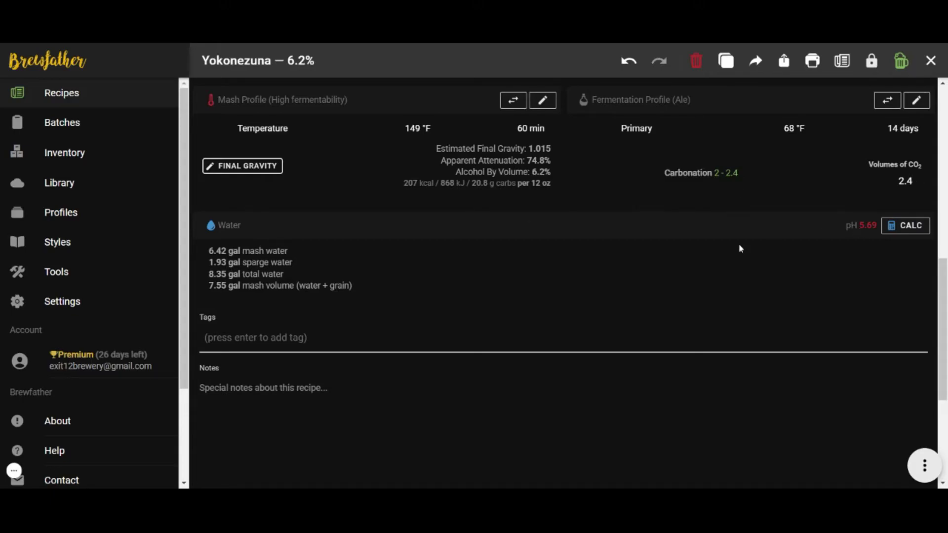
scroll(739, 249, "up", 3)
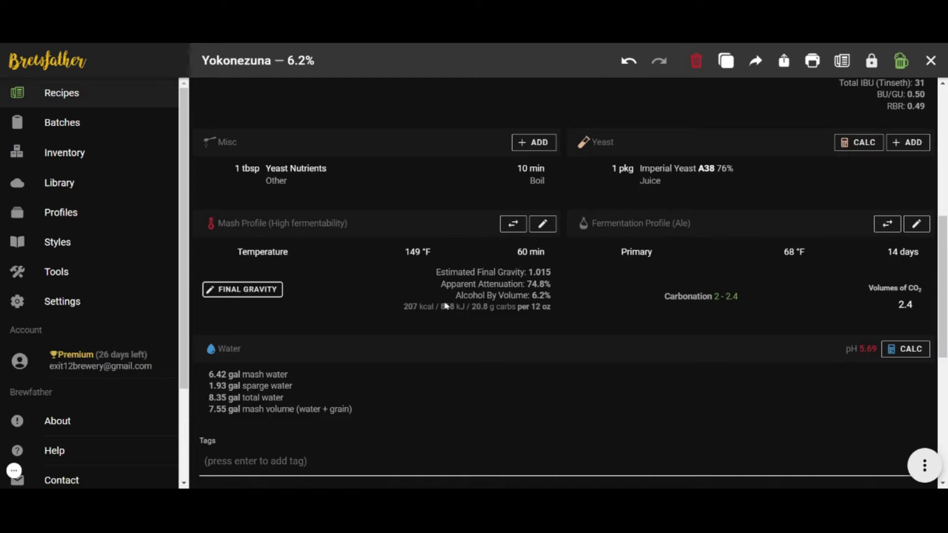
scroll(445, 306, "up", 3)
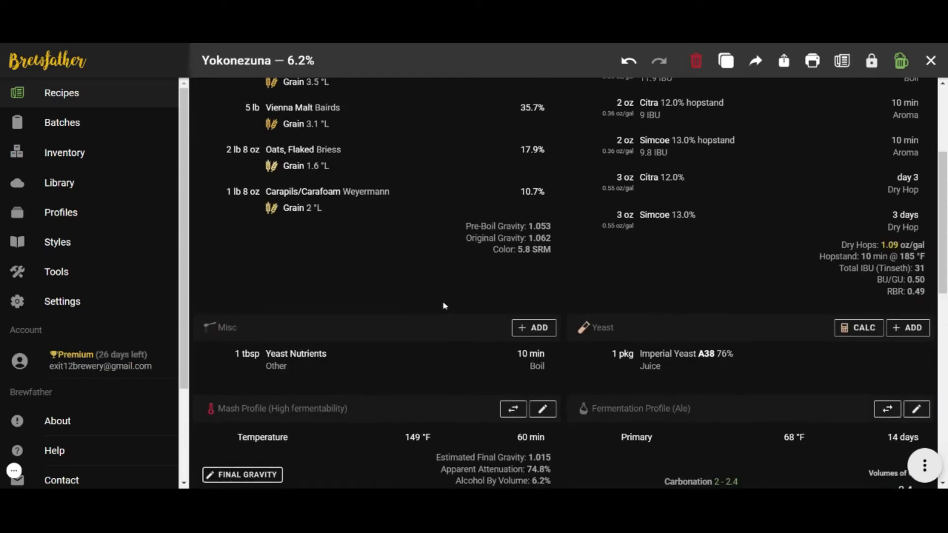
scroll(443, 306, "up", 1)
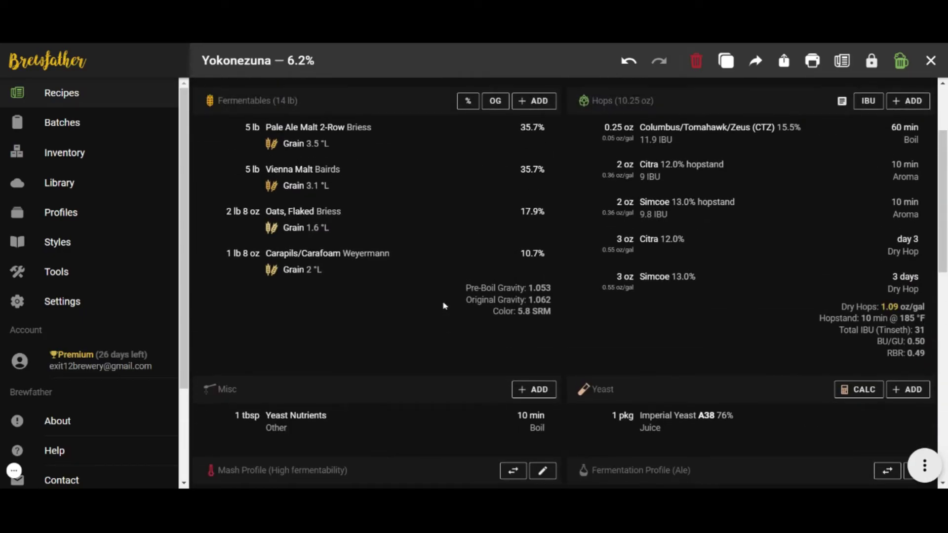
- Inspect the settings of the High fermentability mash profile and close them without changes
scroll(444, 306, "down", 3)
scroll(888, 331, "down", 2)
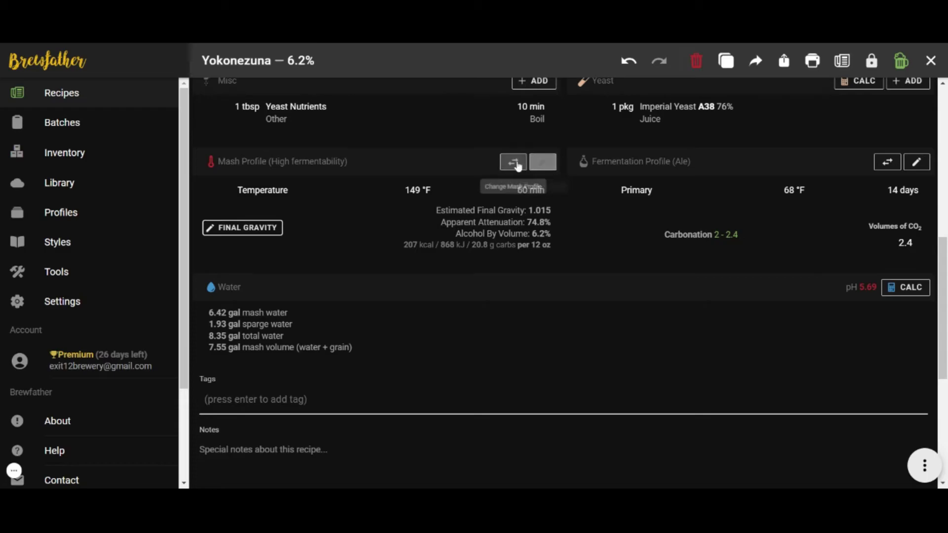
left_click(538, 167)
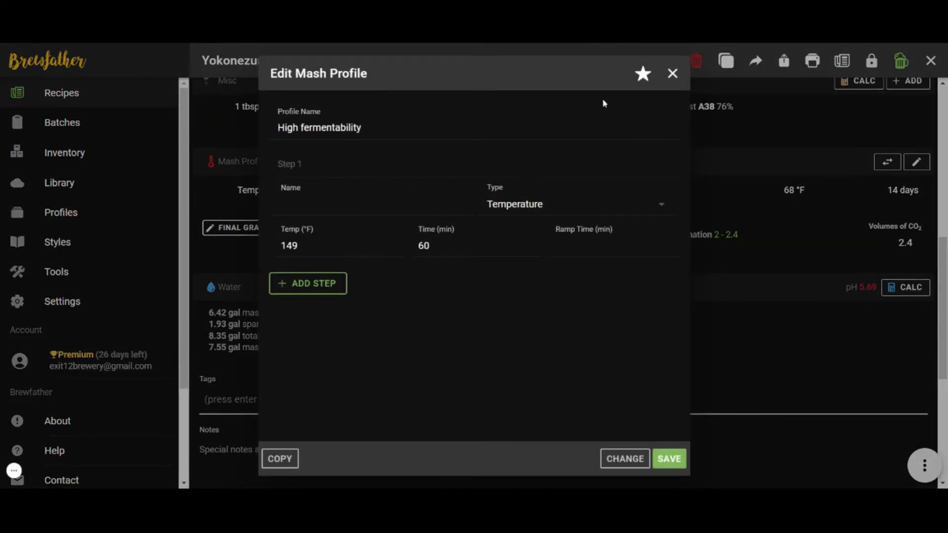
left_click(672, 75)
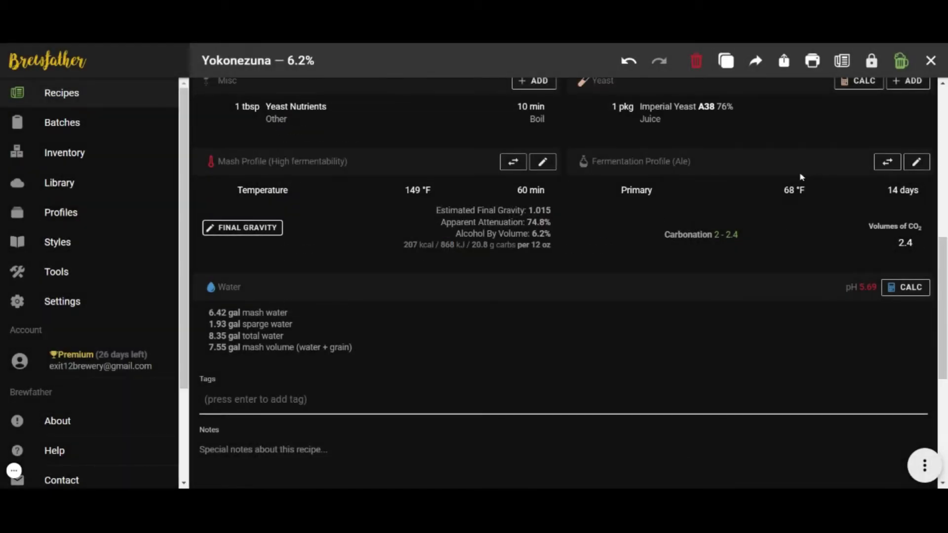
- Search the fermentation profiles for "juice", then clear the search to list all profiles
left_click(886, 161)
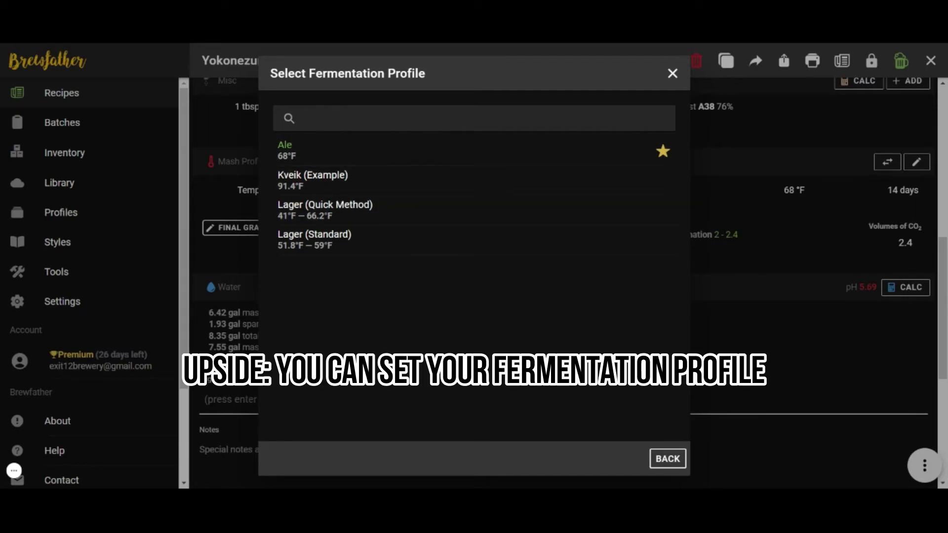
type("juice")
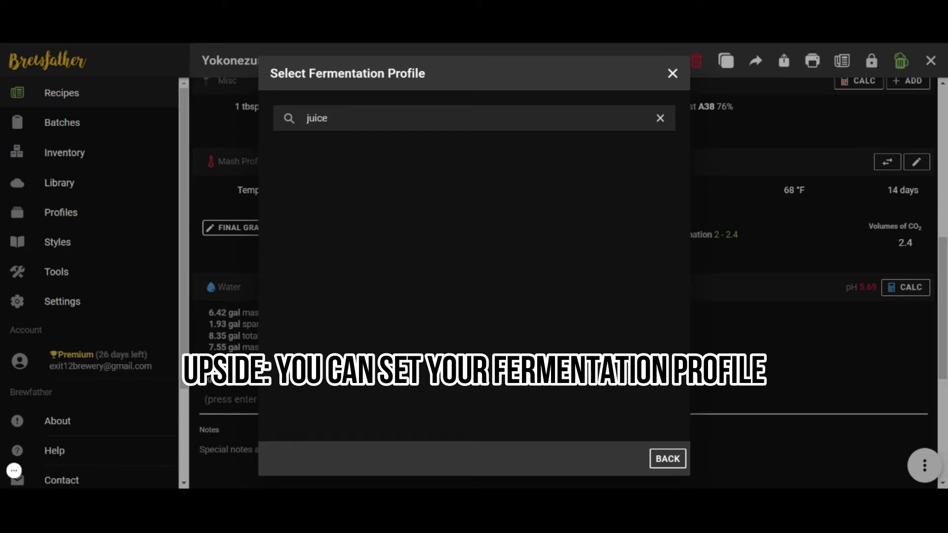
key("BackSpace")
key("BackSpace")
key("BackSpace")
key("BackSpace")
key("BackSpace")
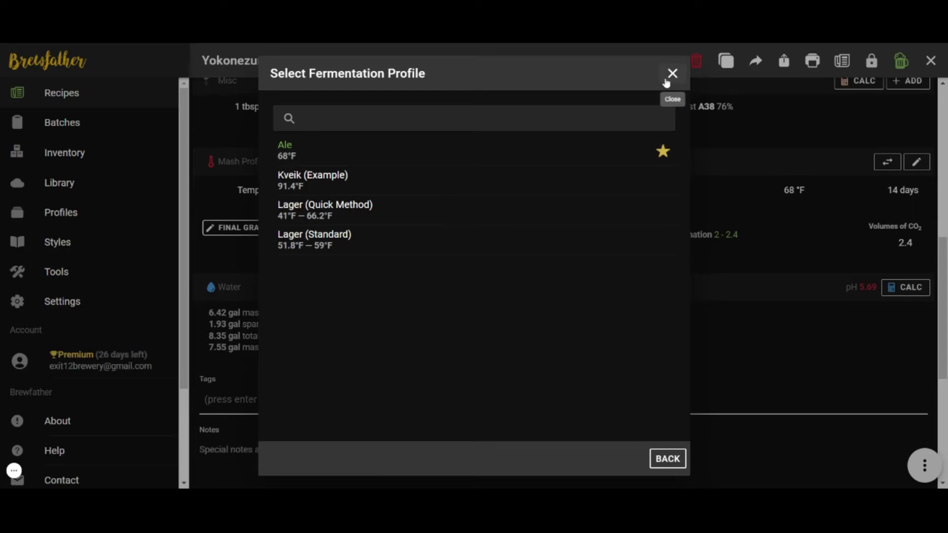
- Enable pressurized fermentation in the Ale fermentation profile, inspect its step types, and close the editor without saving
left_click(296, 154)
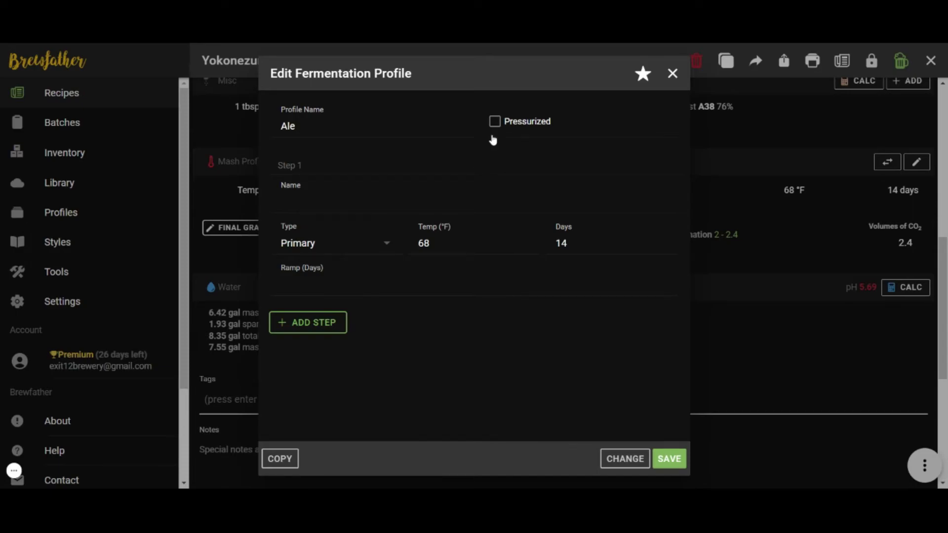
mouse_move(491, 134)
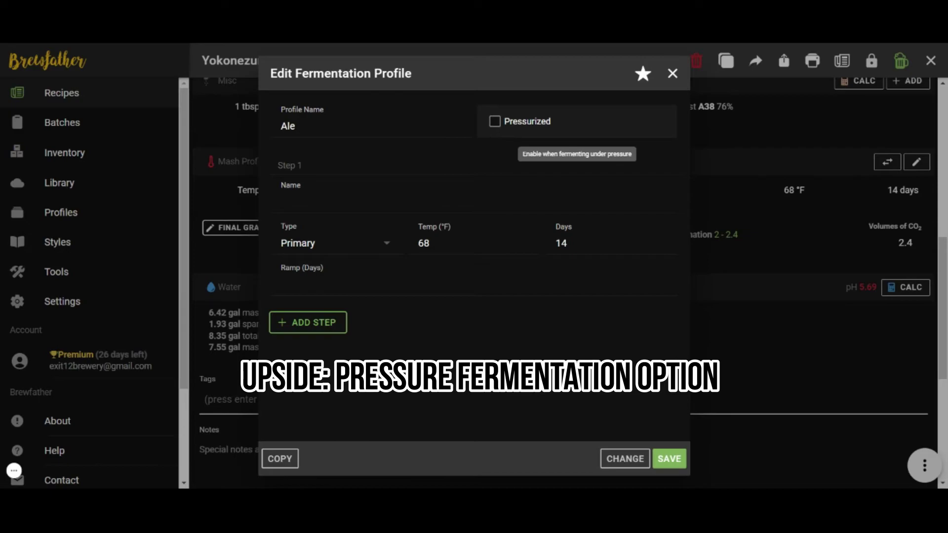
left_click(495, 127)
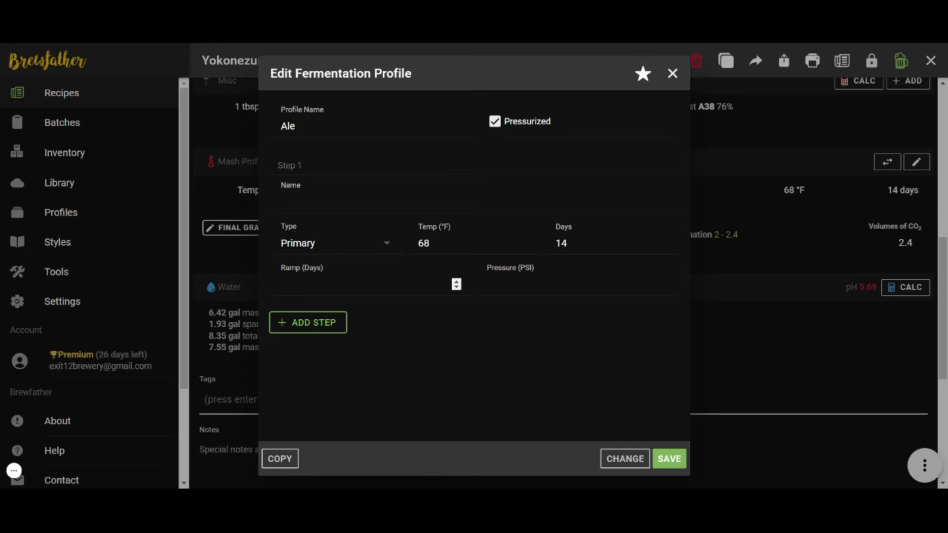
left_click(308, 249)
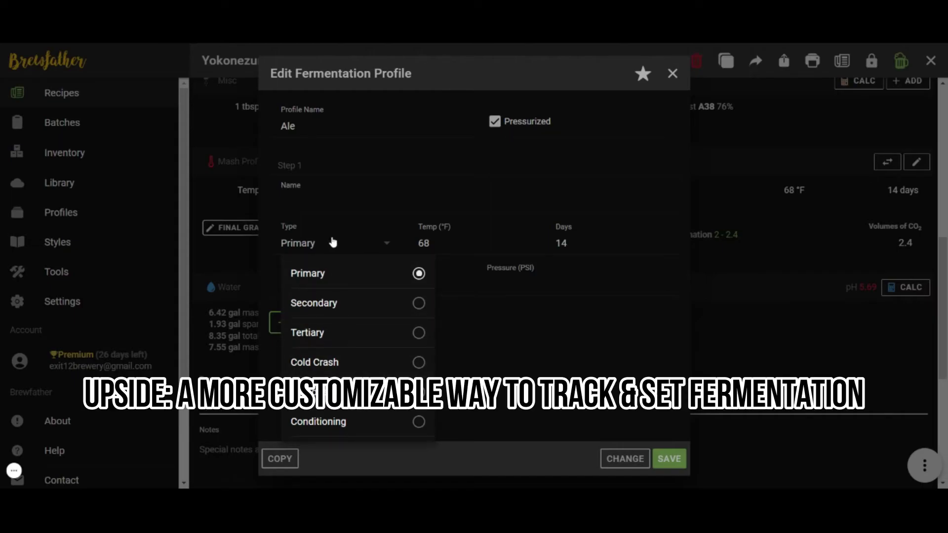
left_click(225, 278)
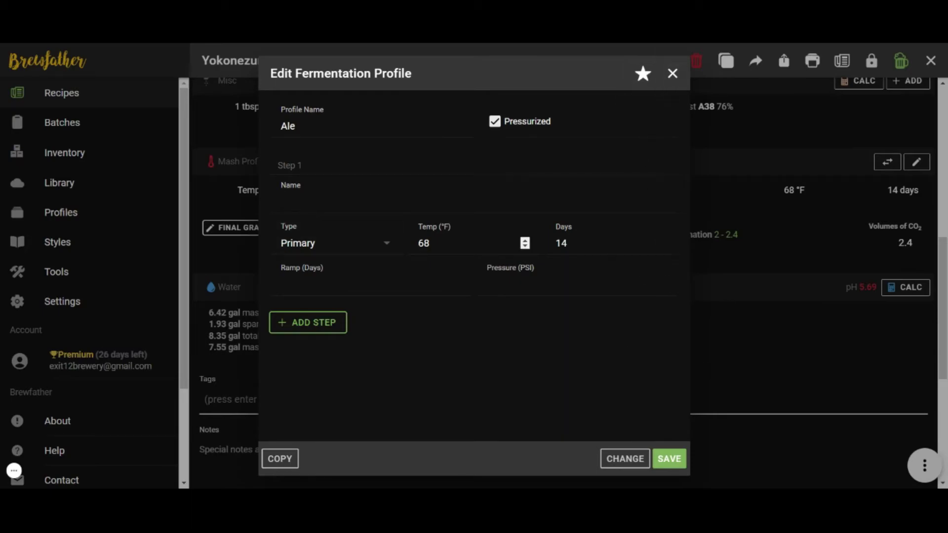
left_click_drag(431, 243, 410, 242)
left_click(672, 74)
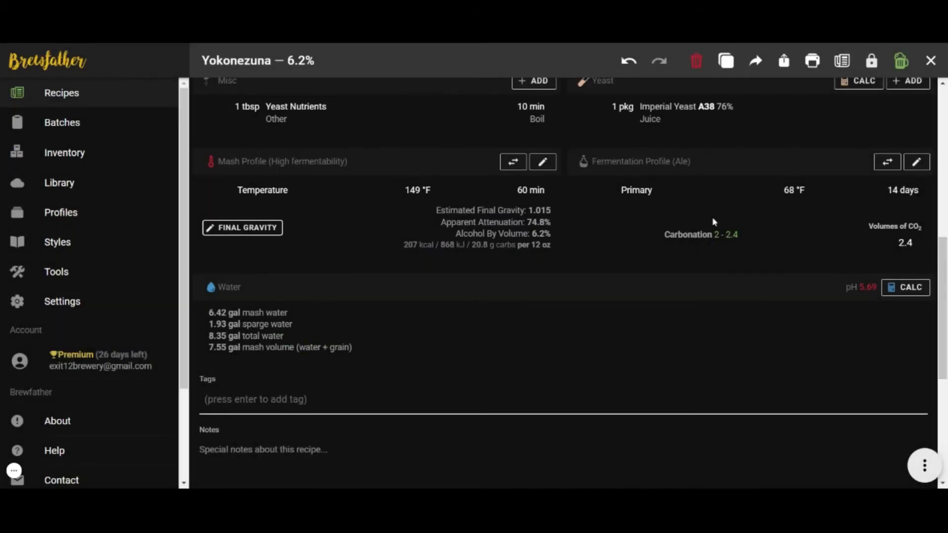
- Check the Juice yeast's temperature range and strain description, and close its entry without changes
scroll(572, 219, "up", 1)
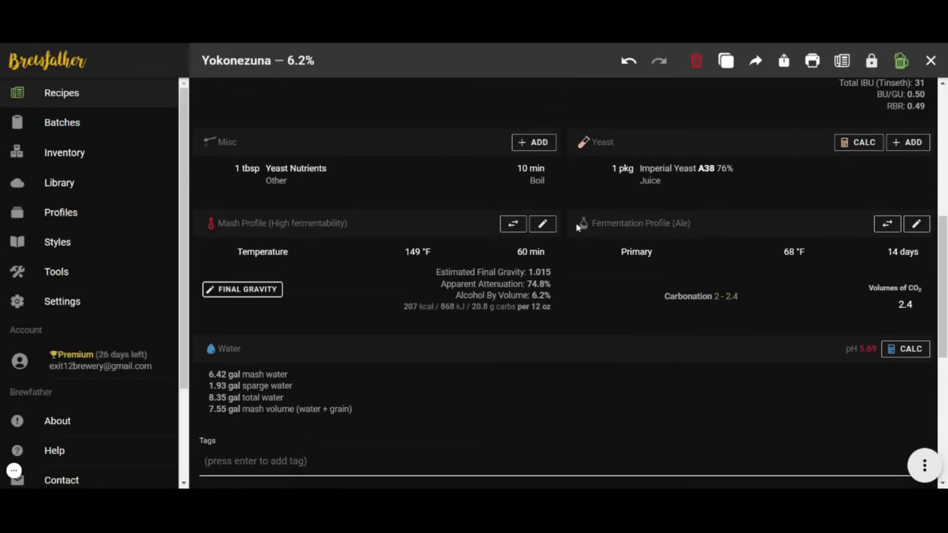
left_click(652, 180)
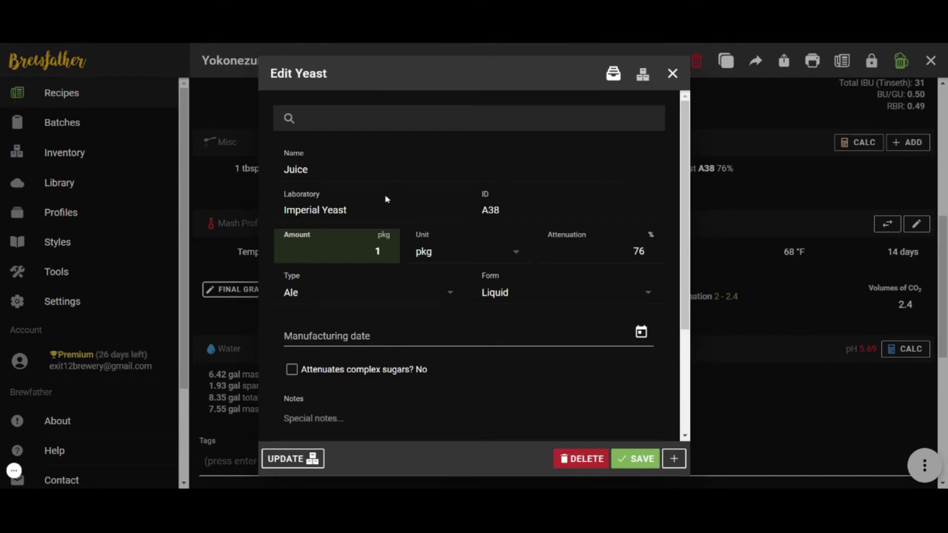
scroll(387, 198, "down", 3)
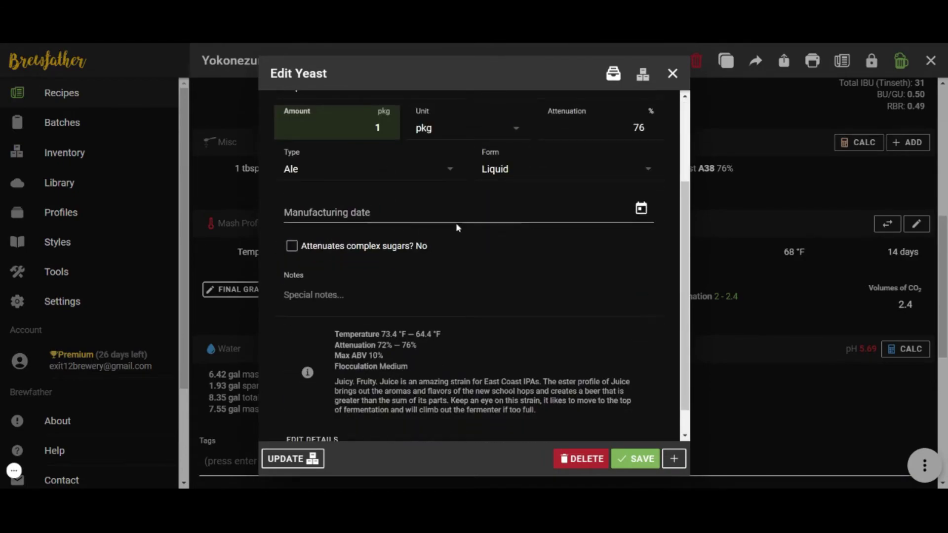
scroll(357, 256, "down", 1)
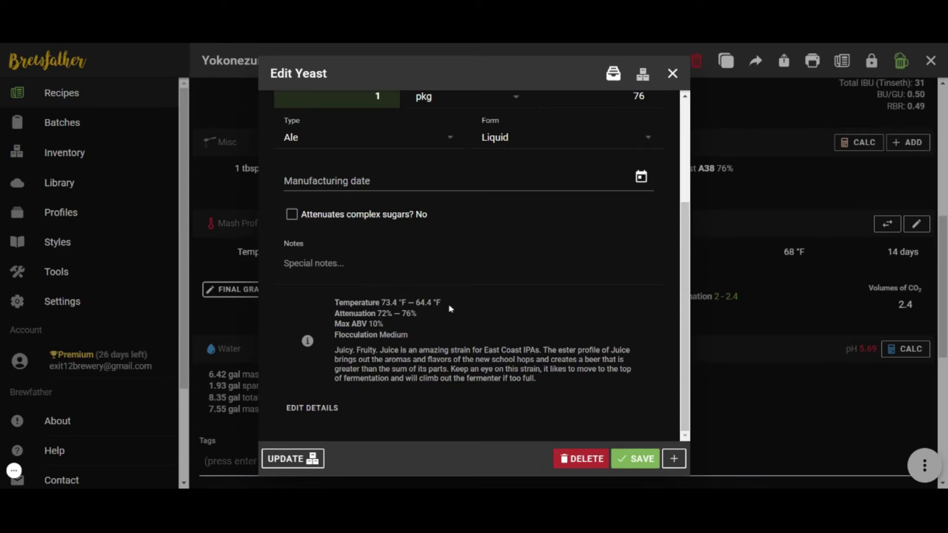
left_click(671, 74)
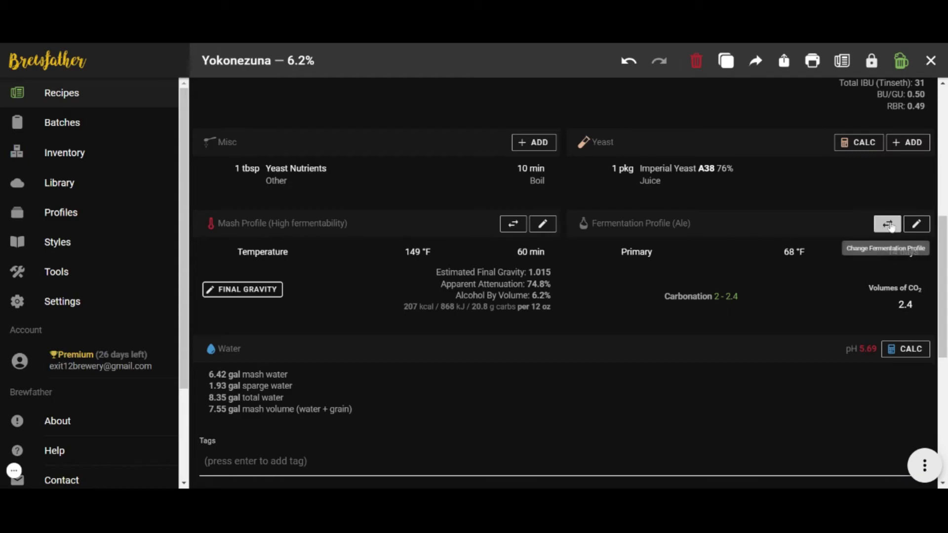
- Set the Ale fermentation profile's primary step to 65 °F for 5 days and enable pressurized fermentation
left_click(912, 232)
double_click(416, 241)
type("65")
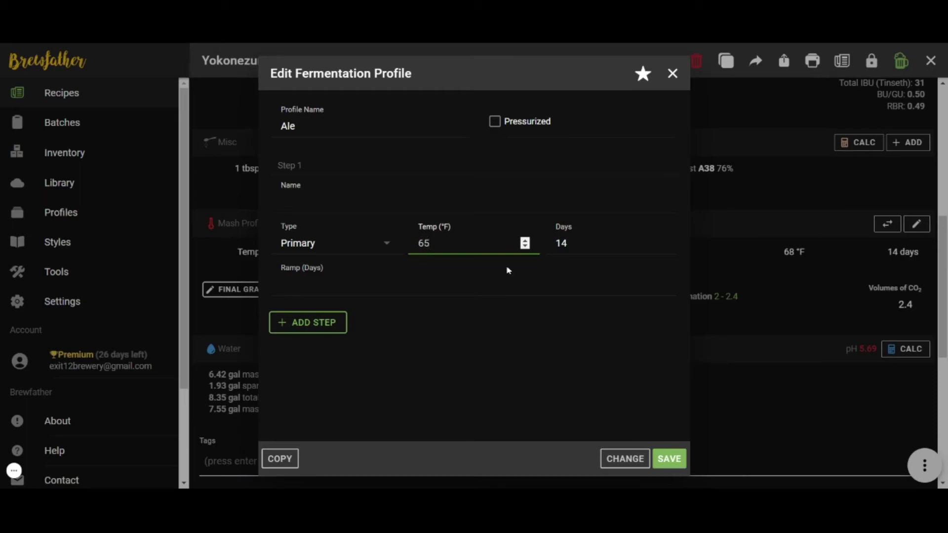
double_click(552, 242)
type("5")
left_click(296, 324)
left_click(494, 121)
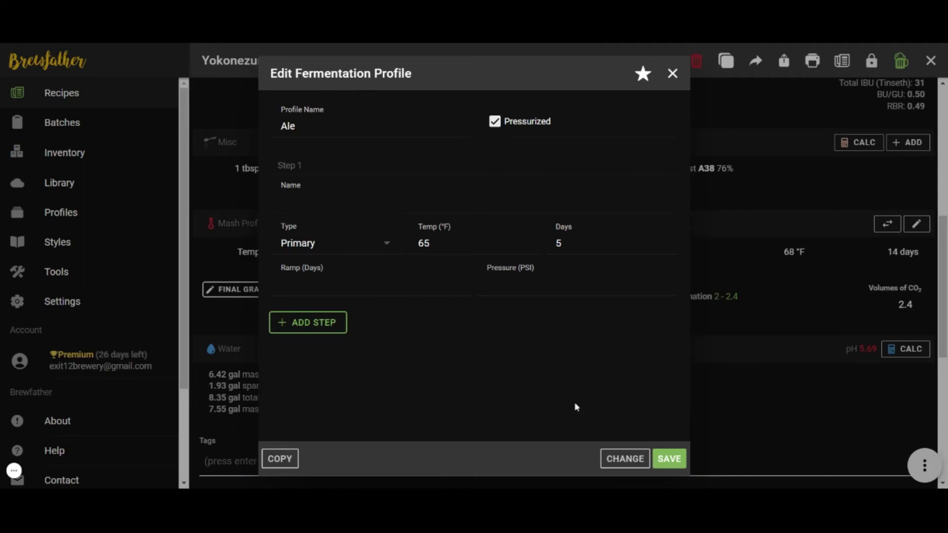
- Rename the fermentation profile as Juice and save it to the recipe
left_click_drag(296, 126, 269, 120)
type("Huice")
key("BackSpace")
key("BackSpace")
key("BackSpace")
key("BackSpace")
key("BackSpace")
key("BackSpace")
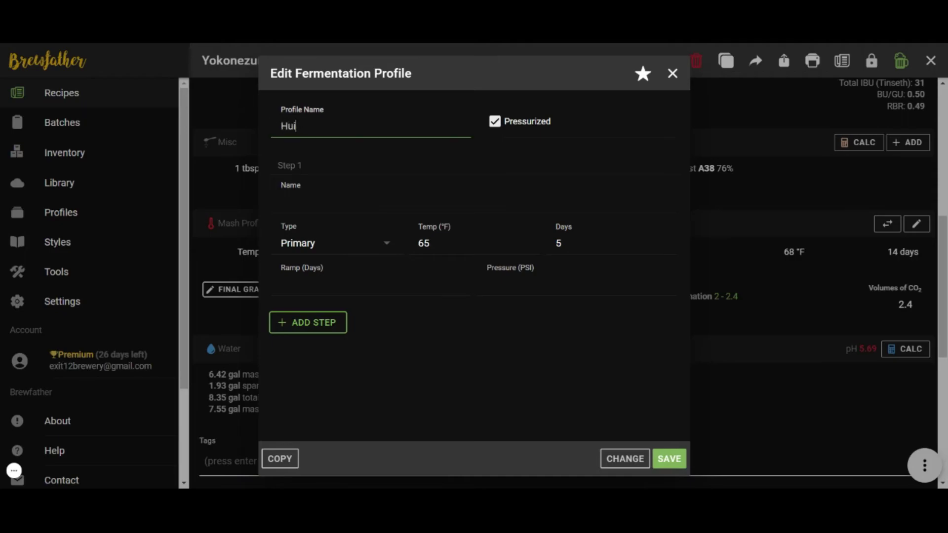
type("Juice")
left_click(669, 458)
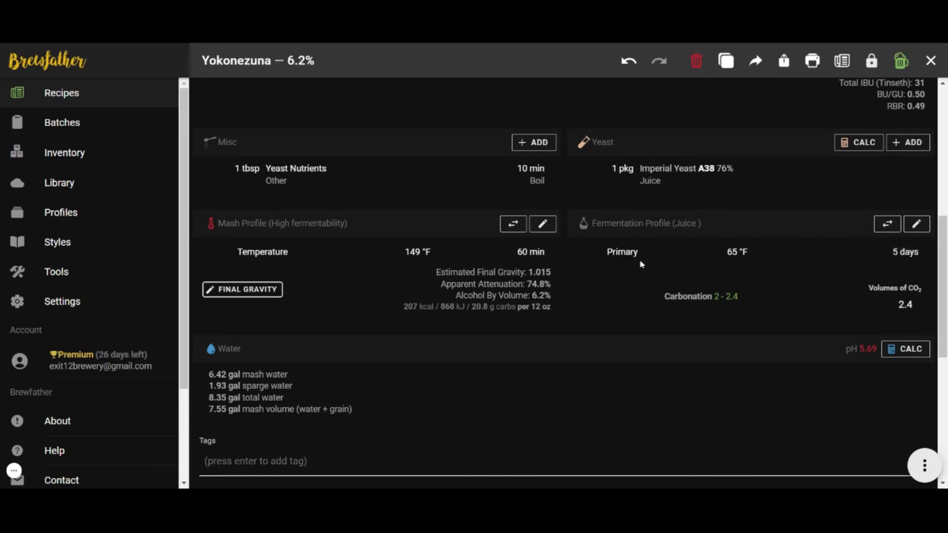
- Reopen the Juice fermentation profile to check its settings, and close it without changes
scroll(795, 380, "down", 3)
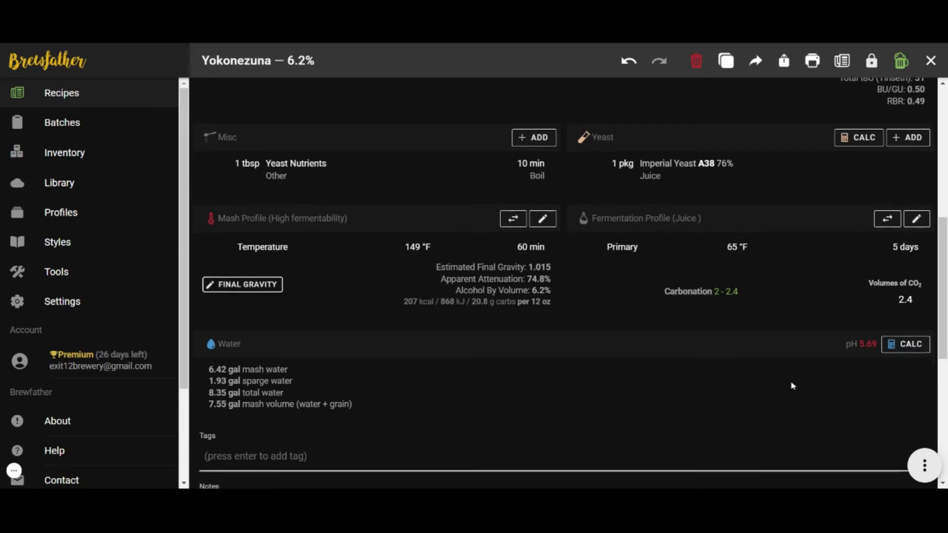
scroll(913, 227, "up", 3)
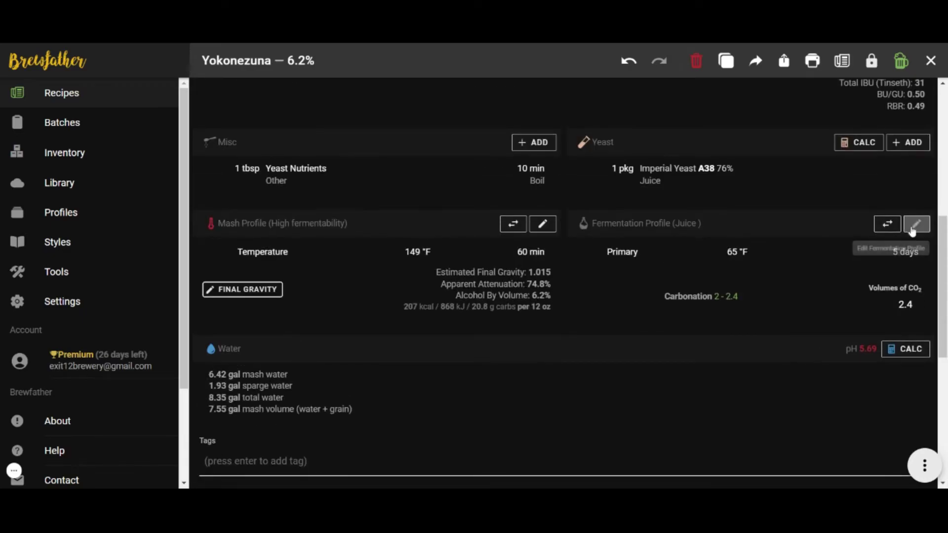
left_click(913, 226)
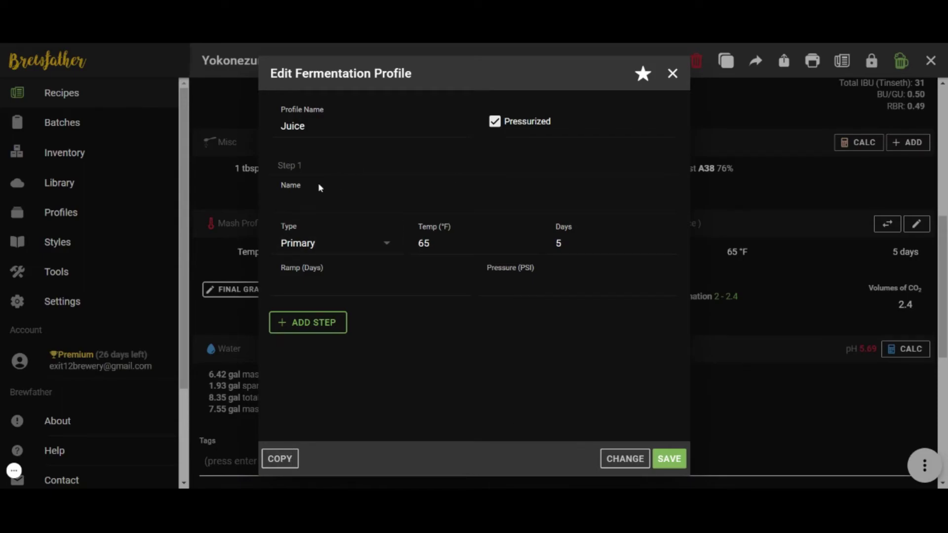
left_click(672, 75)
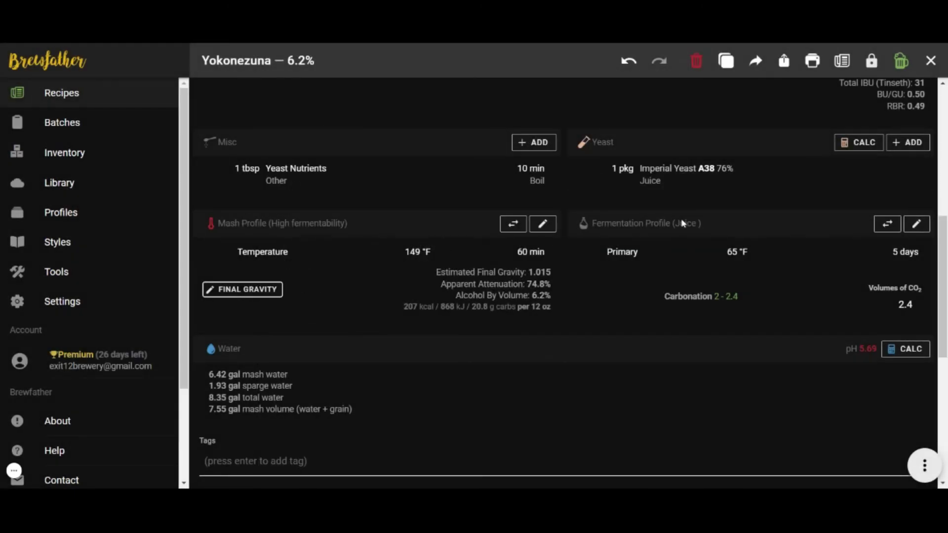
- Create a brew batch from the Yokonezuna recipe
scroll(674, 309, "down", 4)
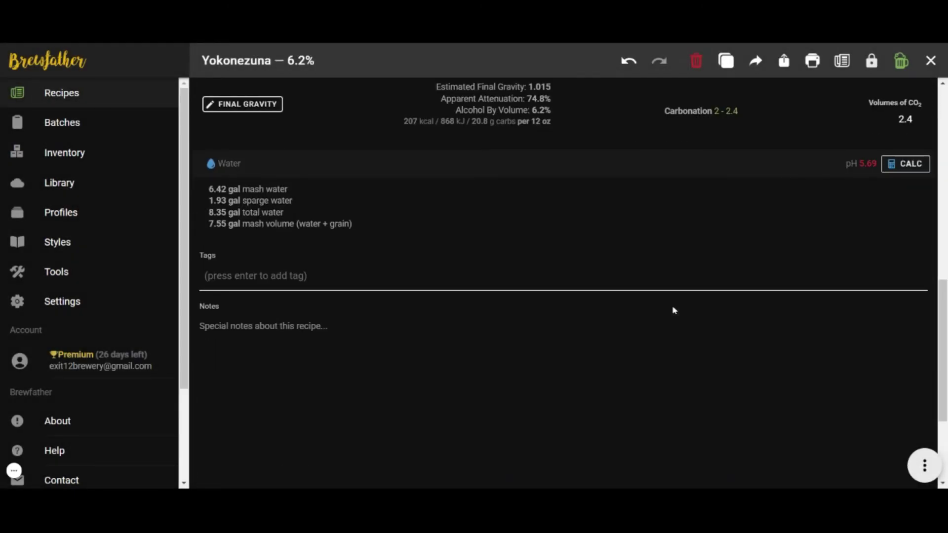
scroll(674, 310, "up", 12)
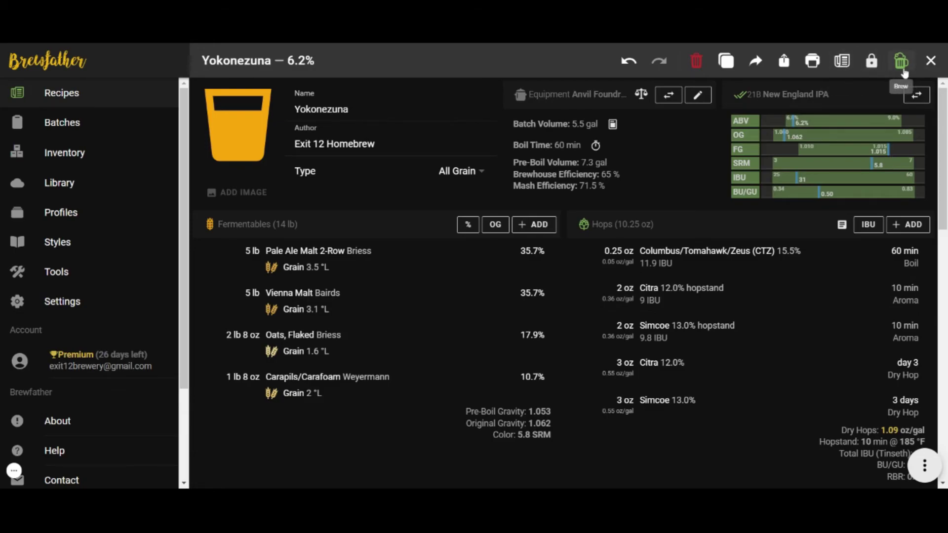
left_click(907, 68)
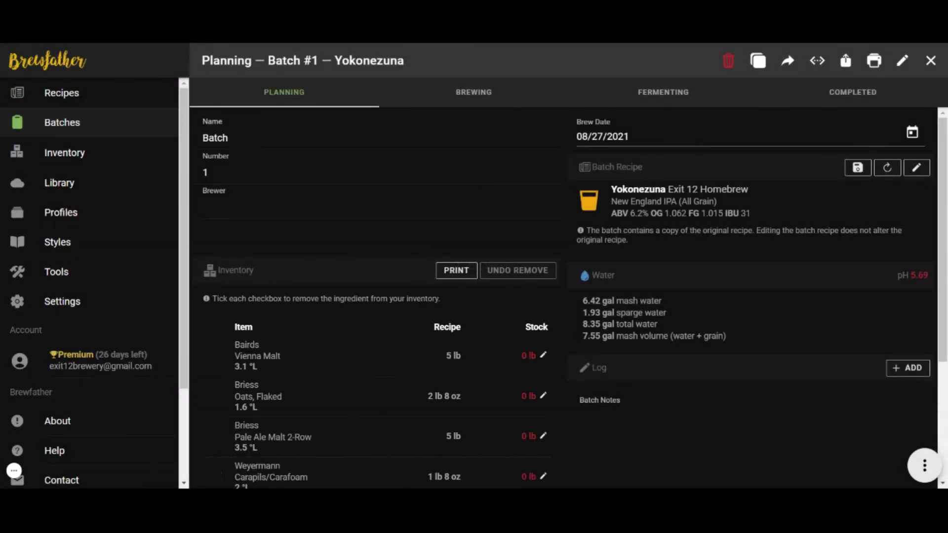
- Review the batch's planning details and compare the required ingredients with the inventory stock
scroll(391, 270, "down", 3)
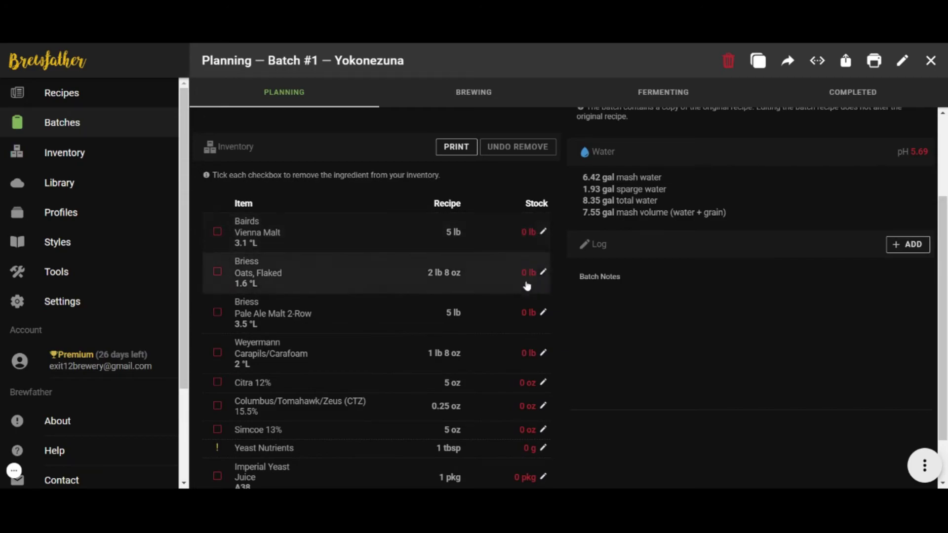
scroll(499, 386, "down", 1)
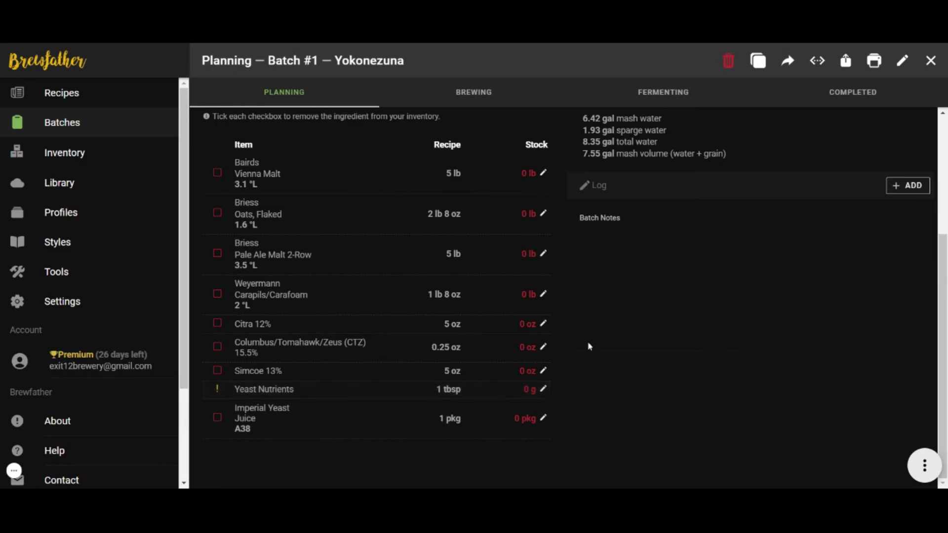
scroll(513, 416, "up", 3)
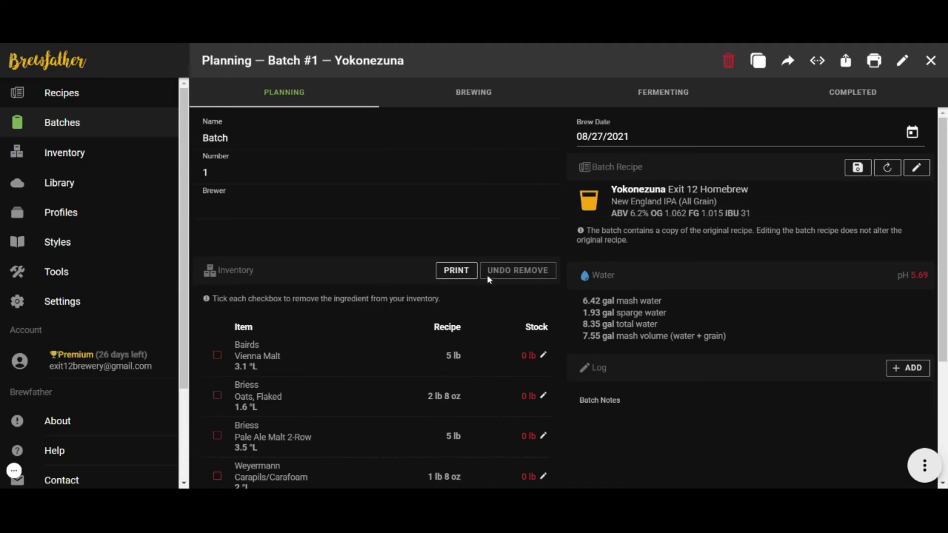
scroll(663, 294, "down", 4)
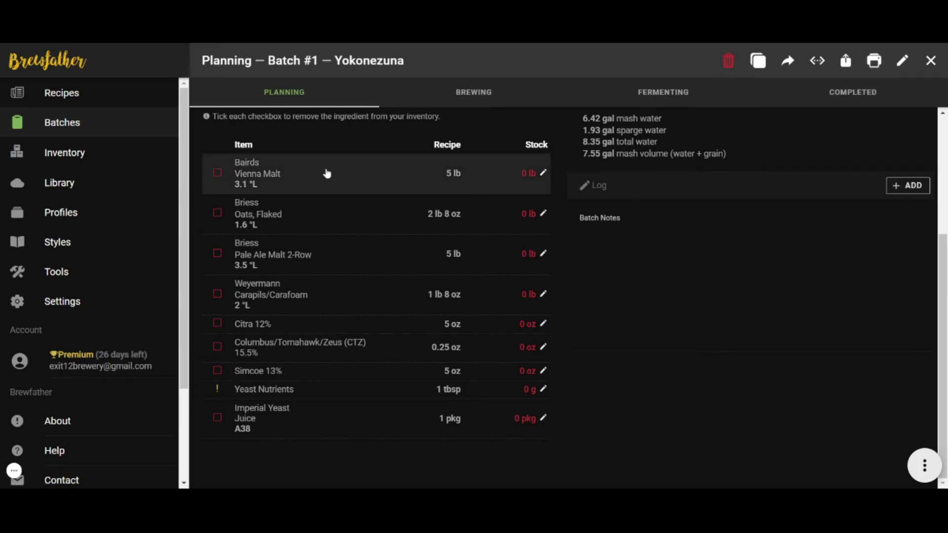
scroll(341, 225, "up", 4)
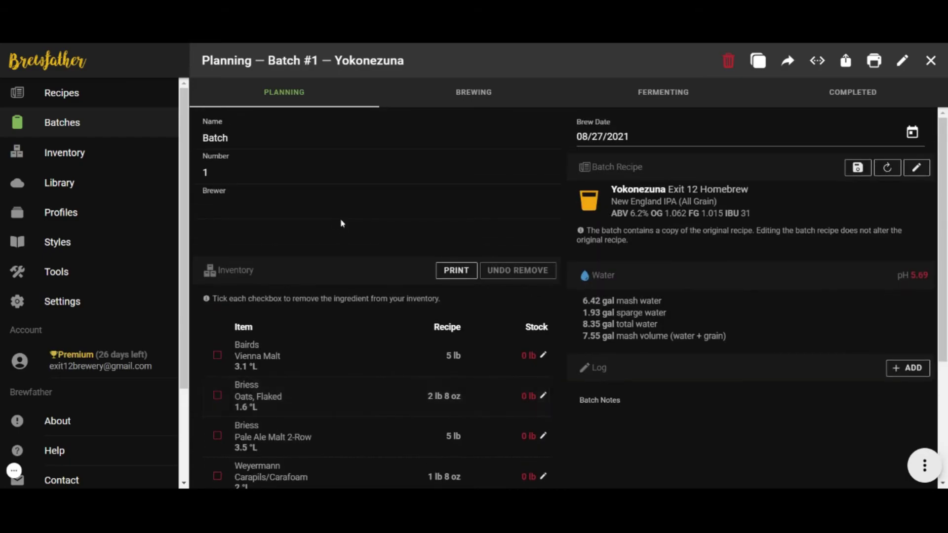
- Examine the batch's brewing stage, including the brew tracker, brew sheet, measured values and summary
left_click(461, 92)
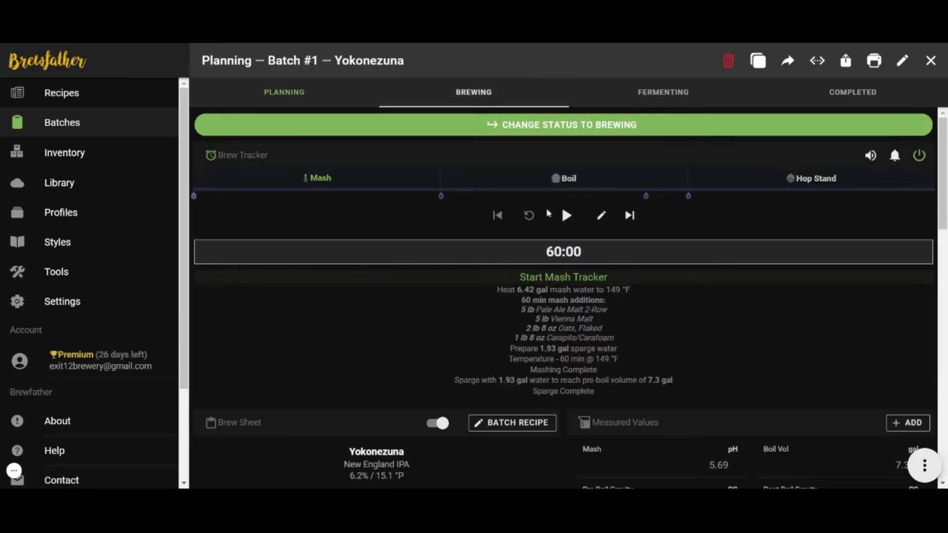
scroll(496, 278, "down", 3)
scroll(496, 281, "down", 8)
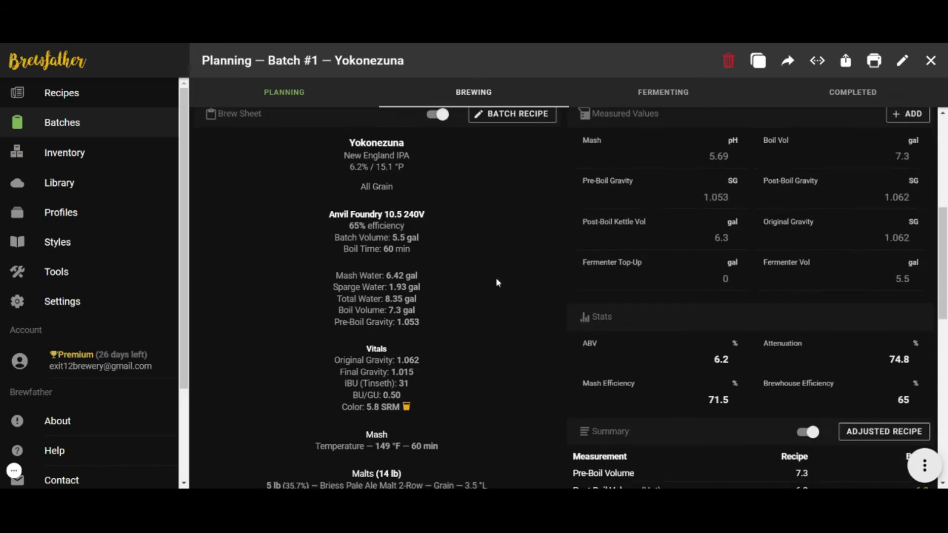
scroll(544, 277, "up", 2)
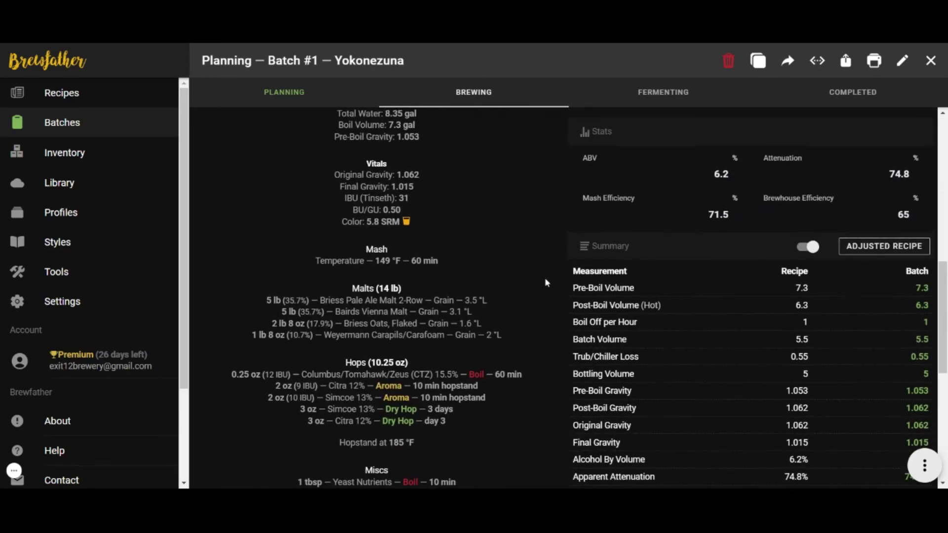
scroll(708, 281, "down", 5)
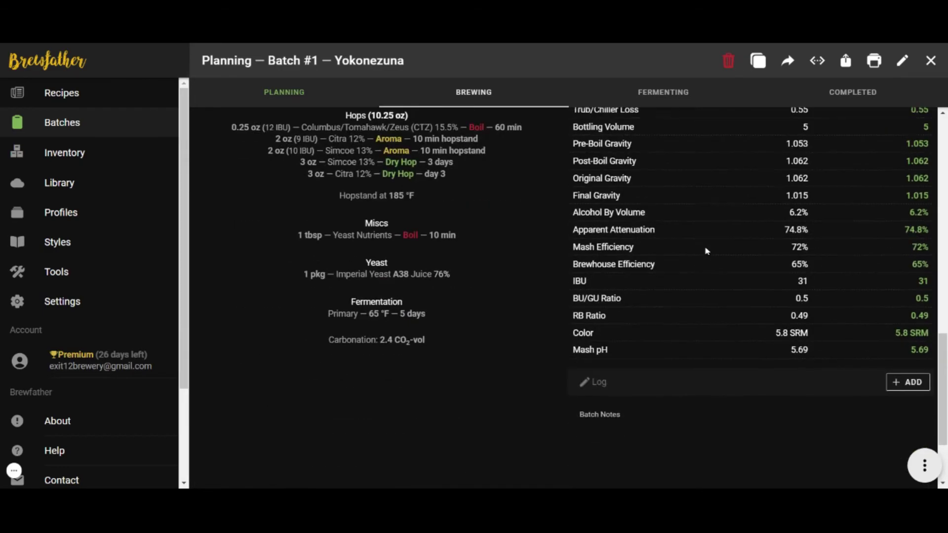
scroll(704, 250, "up", 8)
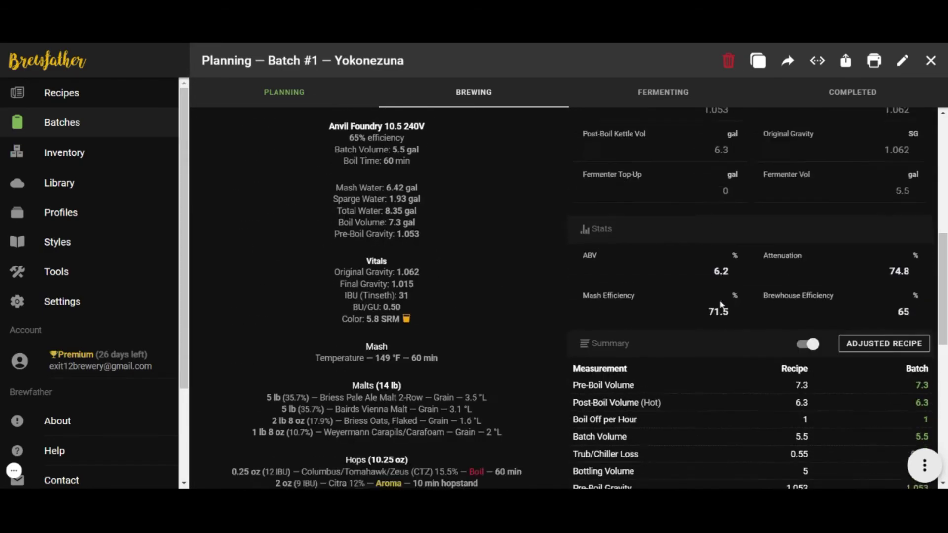
scroll(719, 302, "down", 9)
scroll(756, 309, "up", 7)
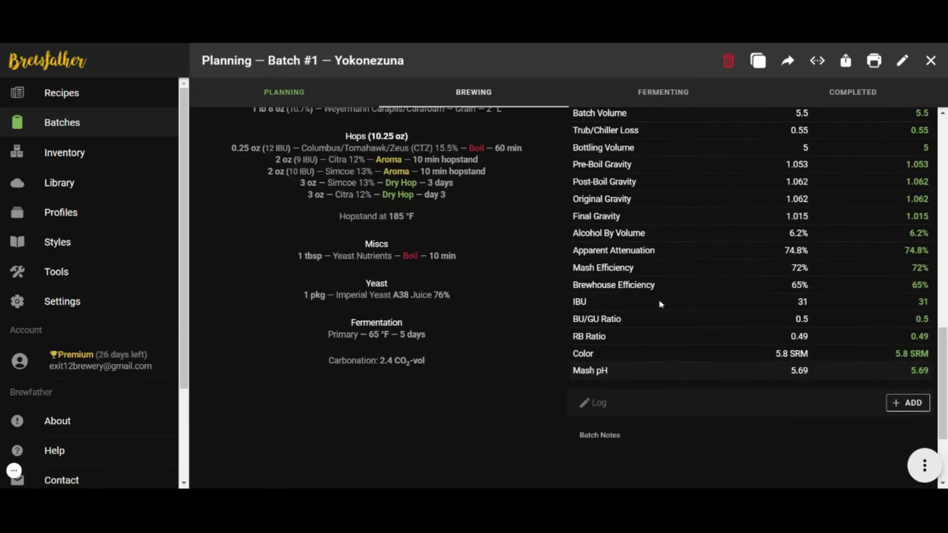
scroll(659, 307, "up", 3)
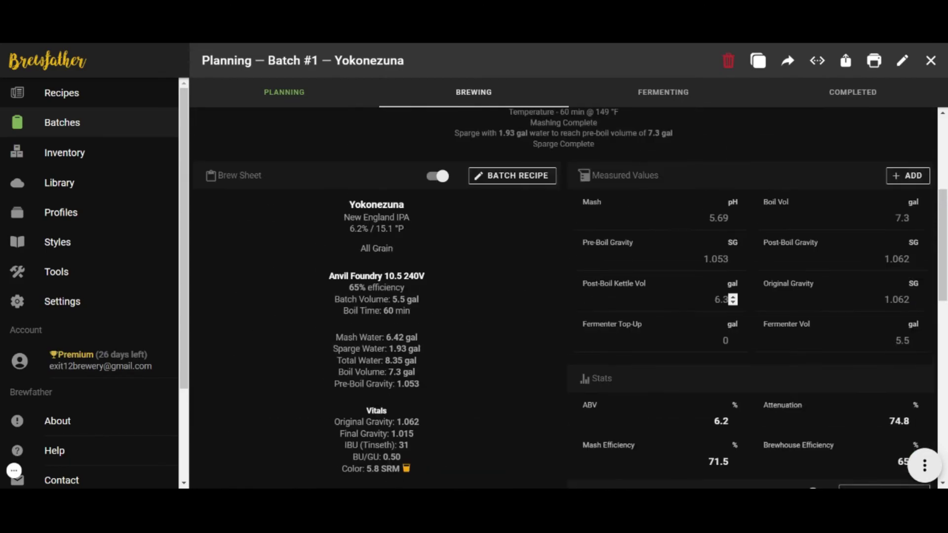
- Examine the batch's fermenting stage, including the fermentation dates, dry hop additions, carbonation and summary
left_click(660, 107)
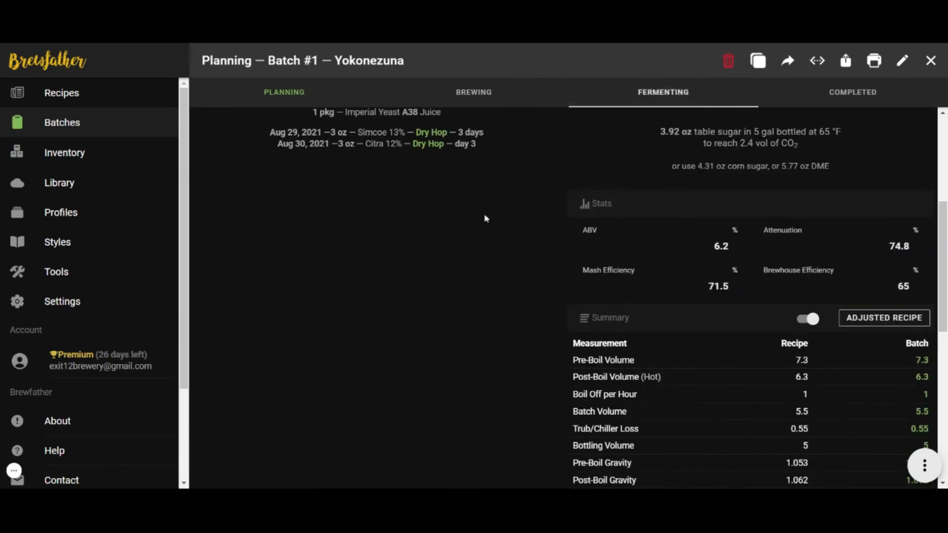
scroll(443, 227, "up", 2)
scroll(459, 356, "up", 2)
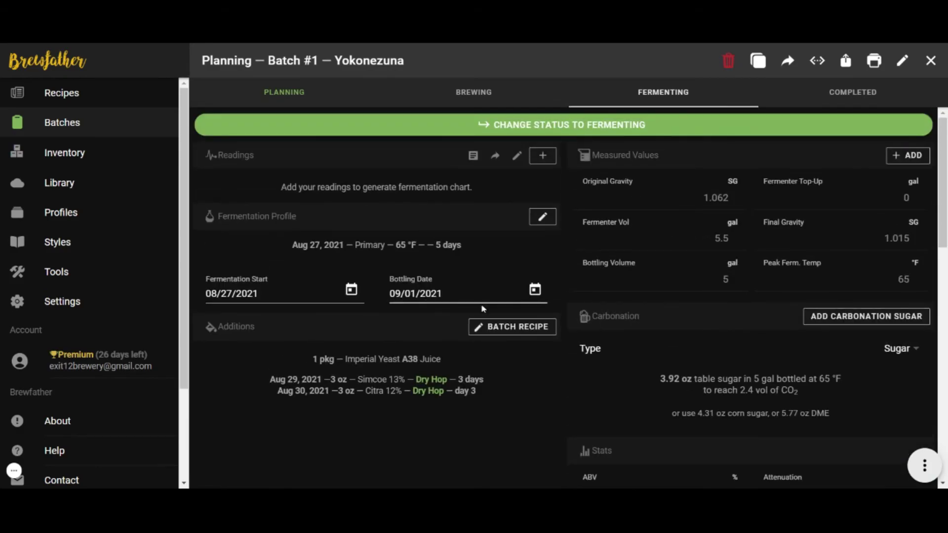
scroll(604, 267, "down", 2)
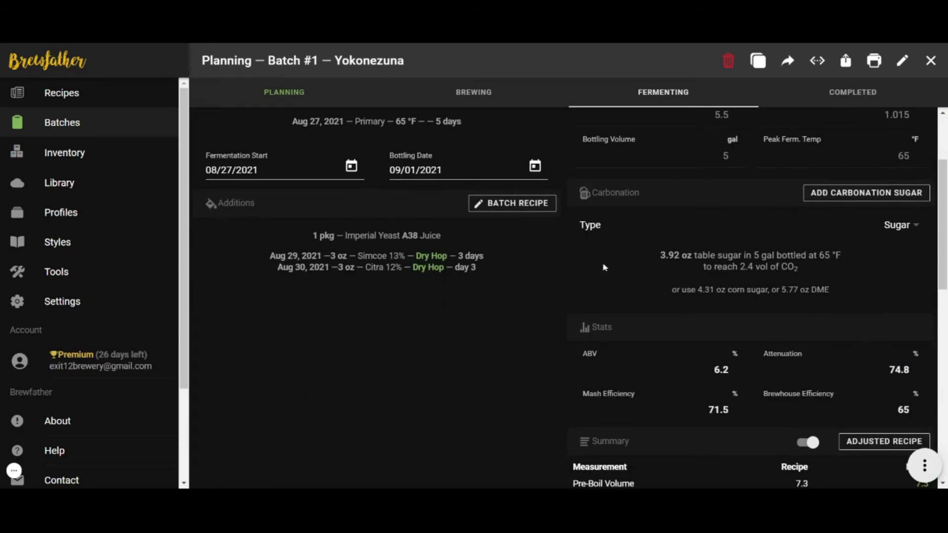
scroll(603, 267, "down", 2)
scroll(607, 267, "down", 3)
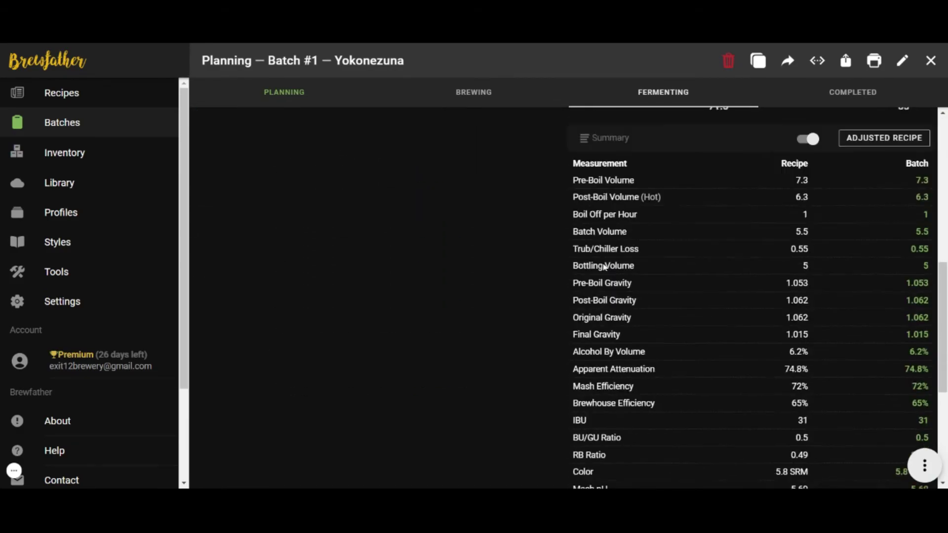
scroll(641, 272, "up", 3)
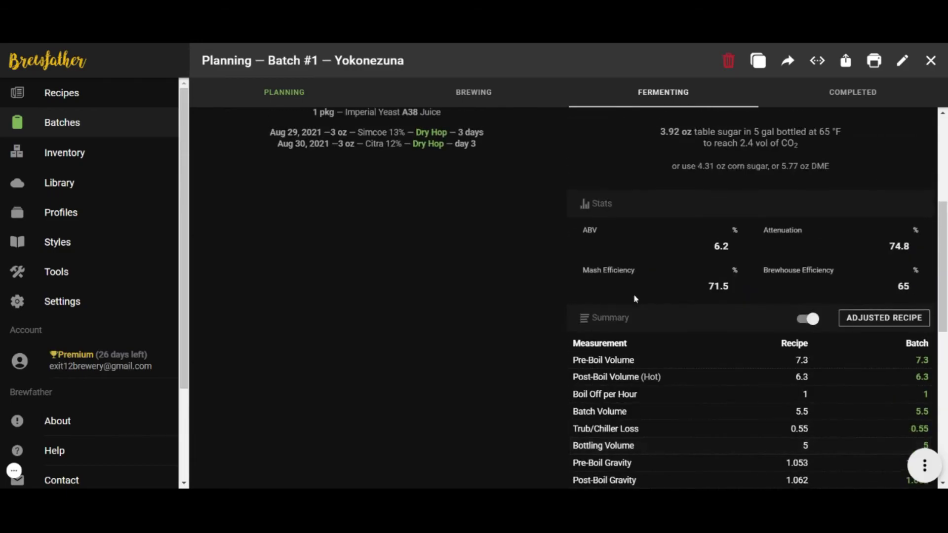
scroll(545, 318, "up", 3)
- Examine the batch's completed stage, including the taste rating, measured values, stats and summary
left_click(812, 95)
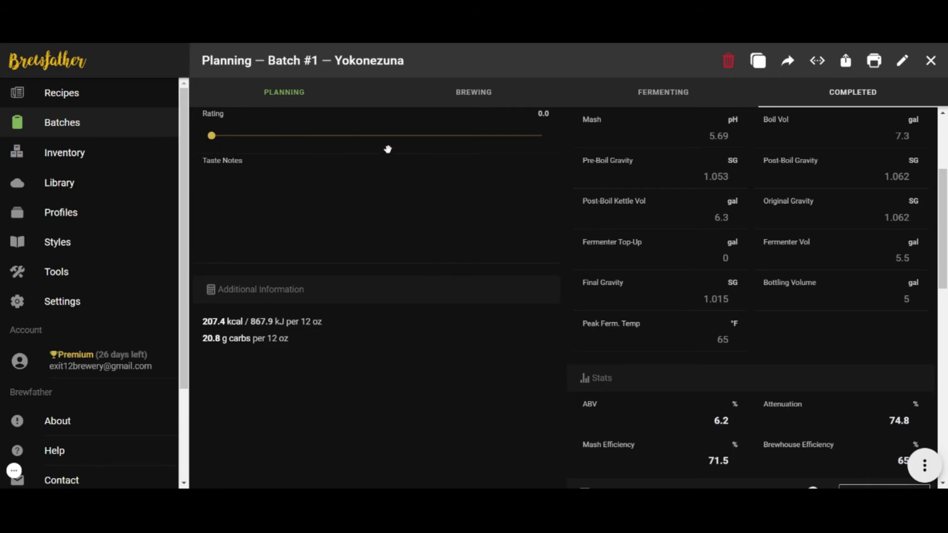
scroll(734, 173, "down", 3)
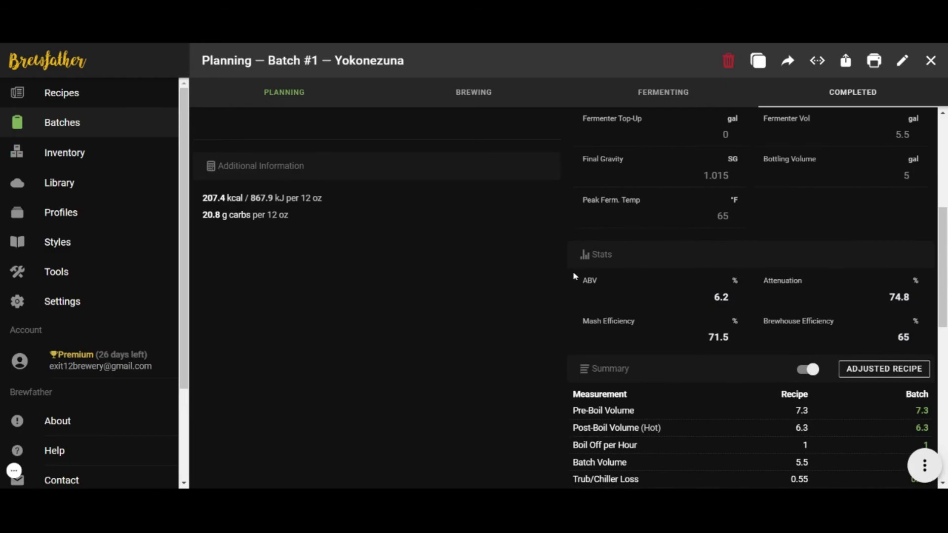
scroll(573, 274, "down", 10)
scroll(574, 276, "up", 5)
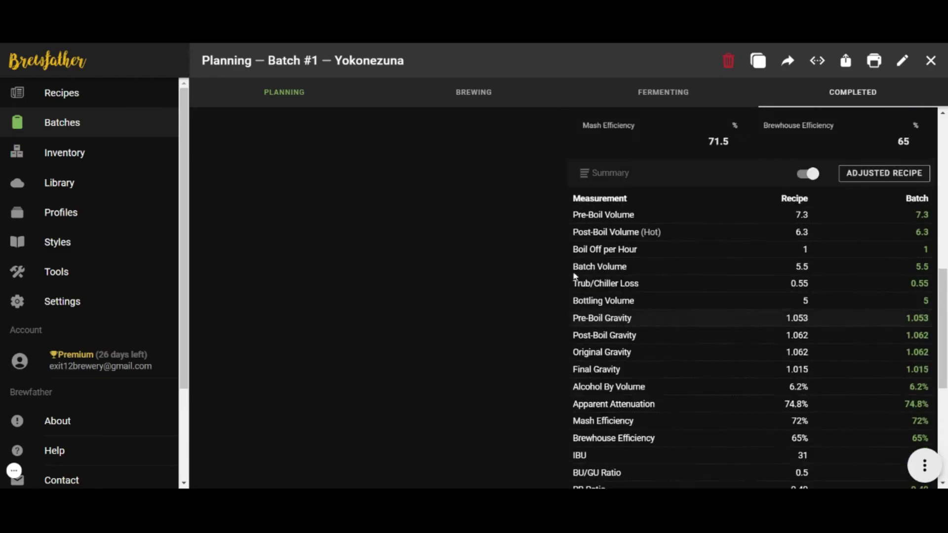
scroll(574, 276, "up", 6)
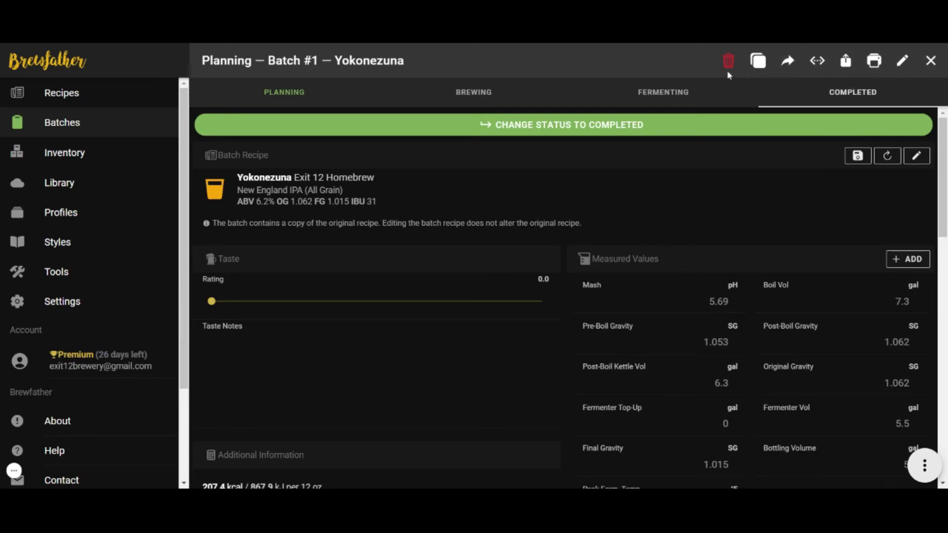
- Return to the Yokonezuna recipe and display it as a read-only recipe sheet to review its contents
left_click(82, 137)
left_click(41, 101)
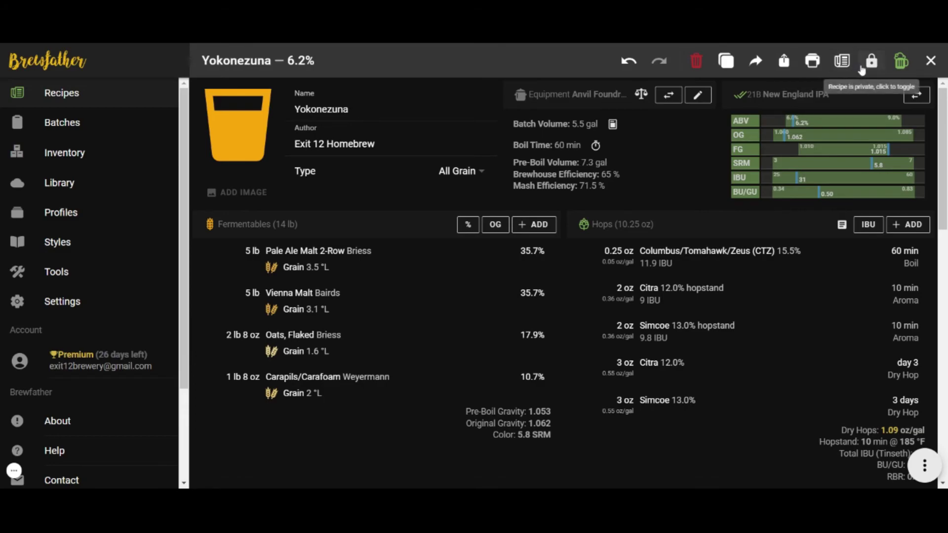
left_click(841, 61)
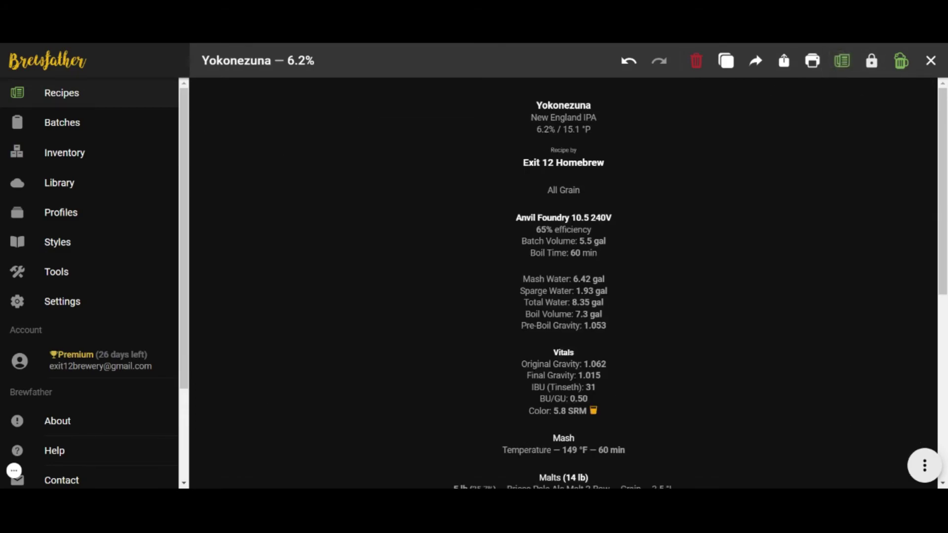
scroll(563, 281, "down", 6)
scroll(816, 81, "up", 6)
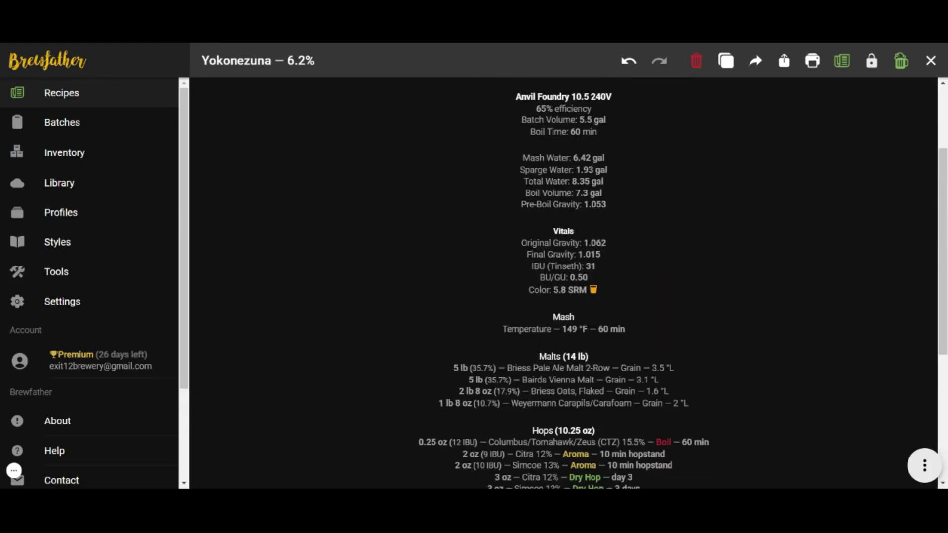
- Return the recipe from its read-only sheet to the editable view and open its water calculator
left_click(841, 61)
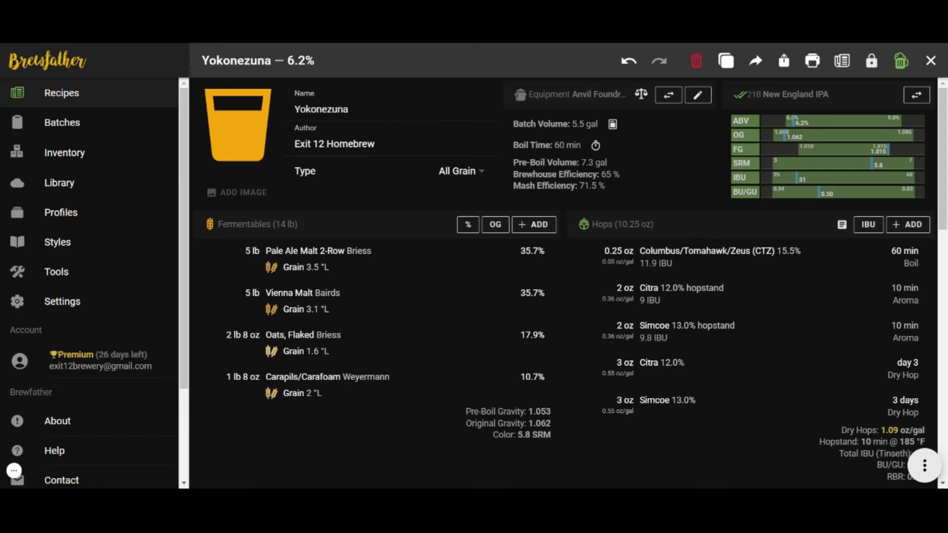
scroll(417, 337, "down", 5)
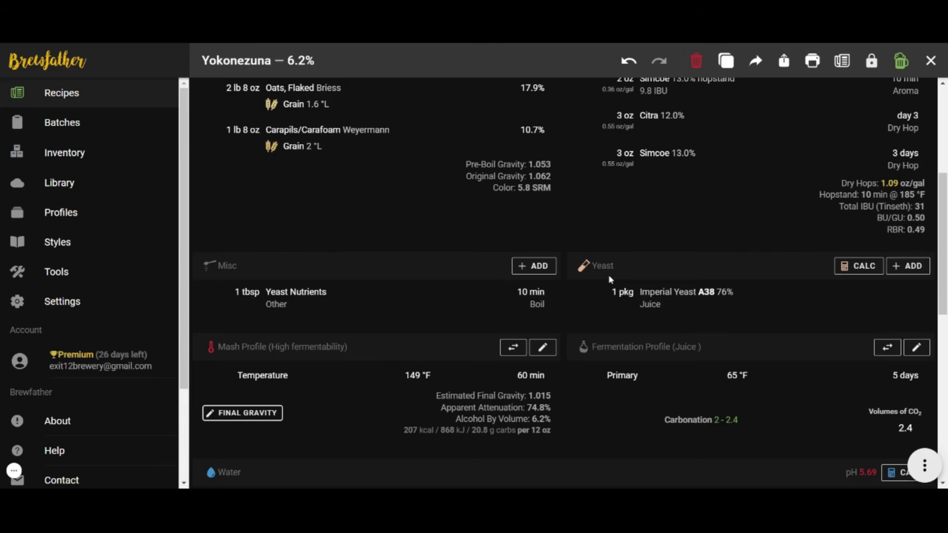
scroll(417, 338, "down", 4)
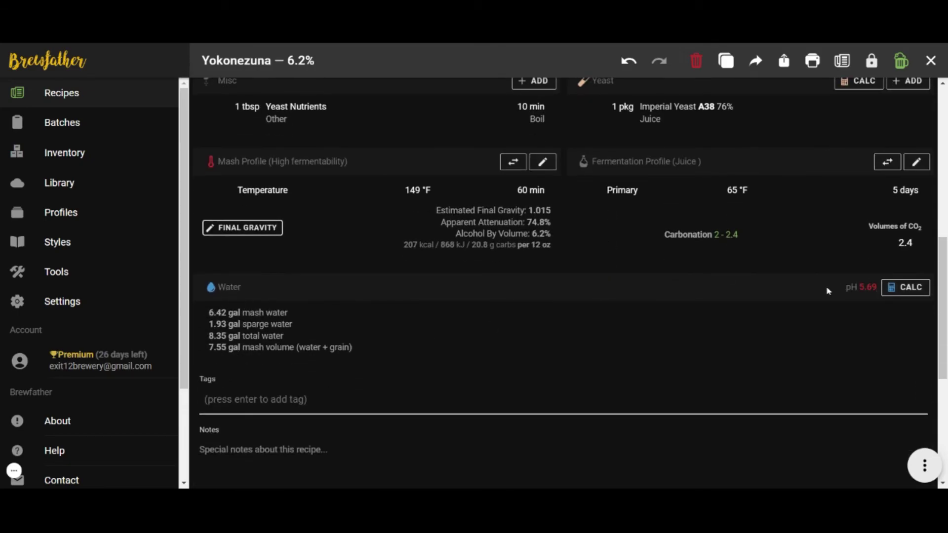
scroll(359, 363, "down", 3)
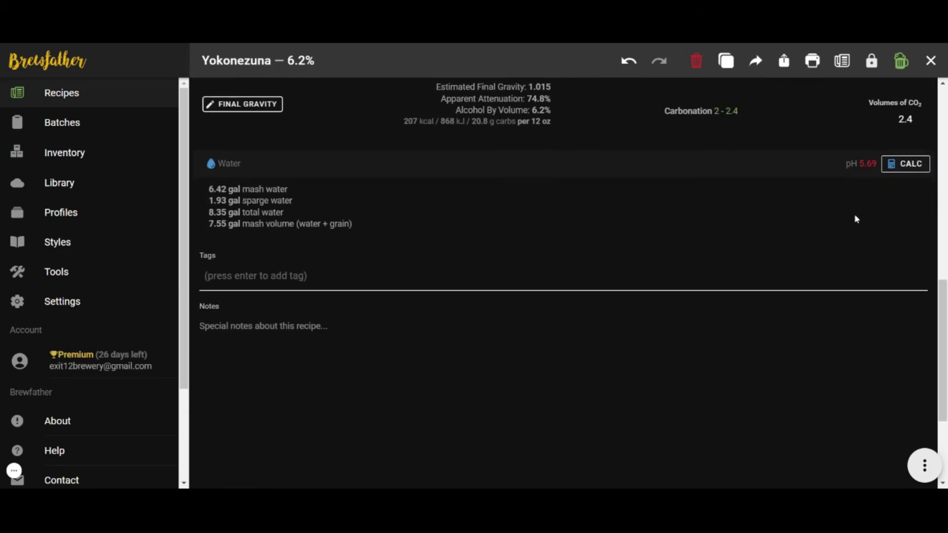
left_click(907, 175)
scroll(338, 202, "down", 5)
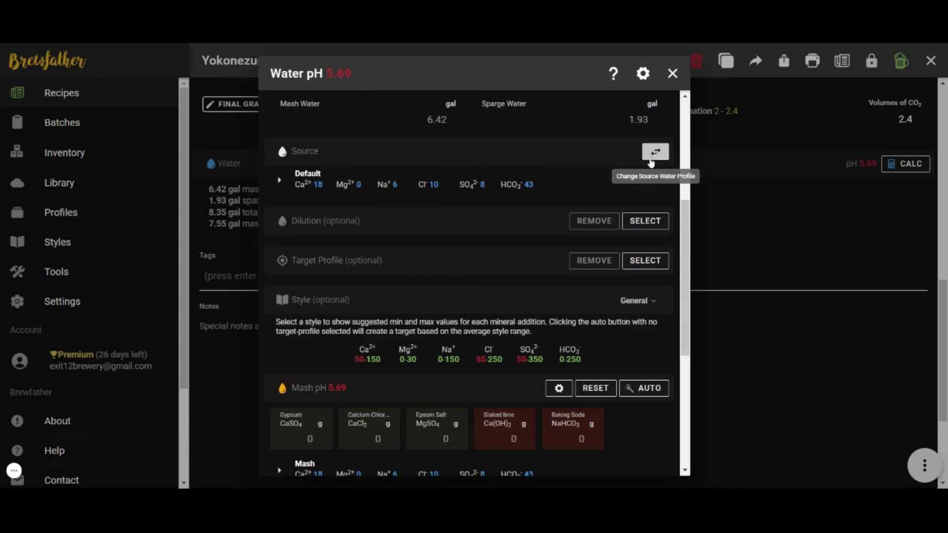
- Change the source water profile to Distilled Water and save it with its mineral values left at 0 ppm
left_click(653, 152)
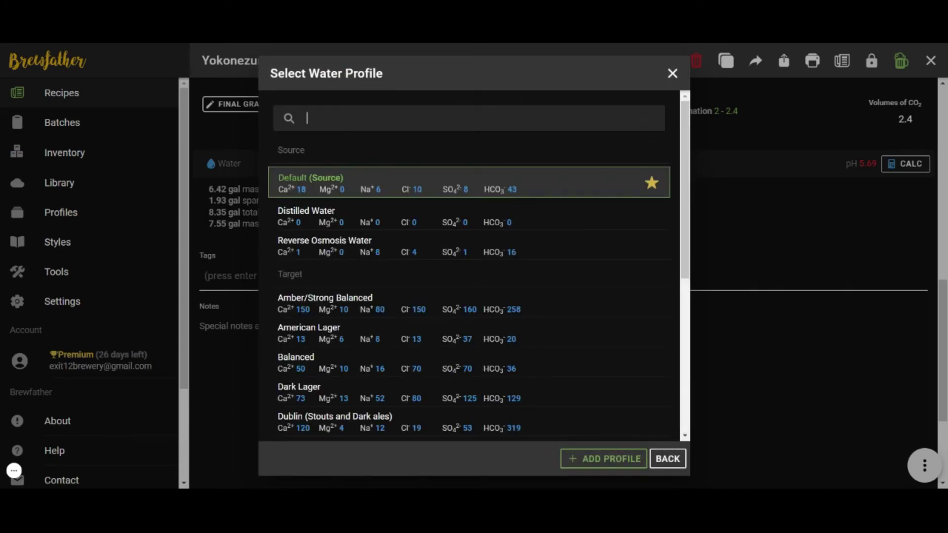
type("Distill")
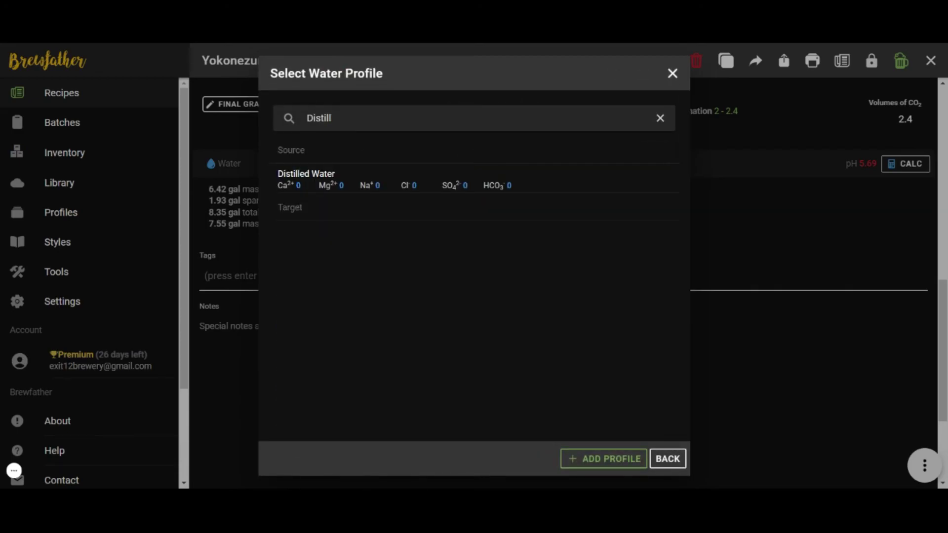
left_click(319, 176)
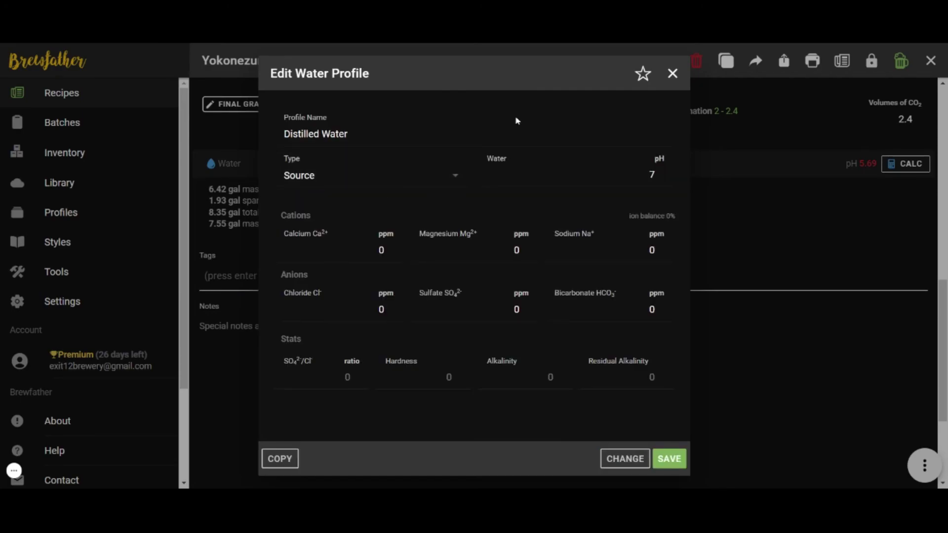
left_click(385, 250)
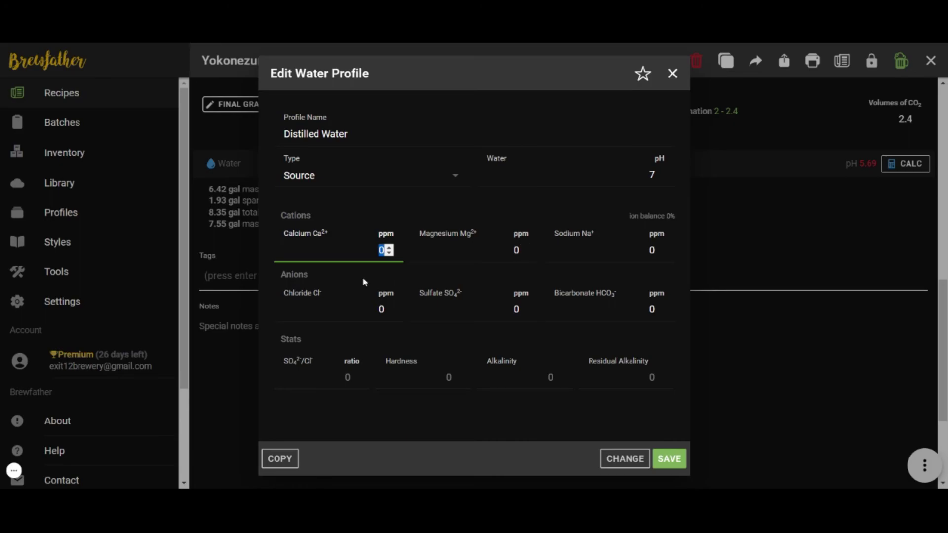
left_click(380, 309)
double_click(385, 310)
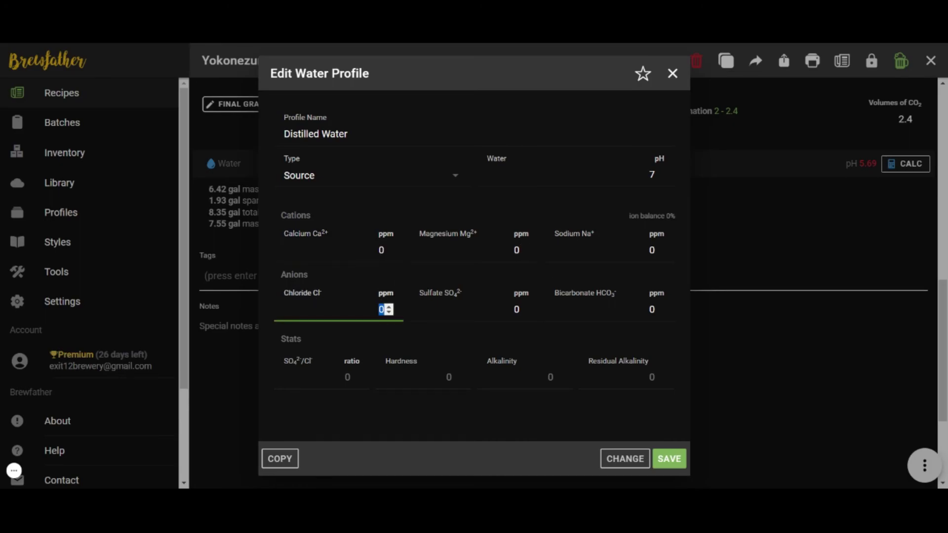
left_click(660, 462)
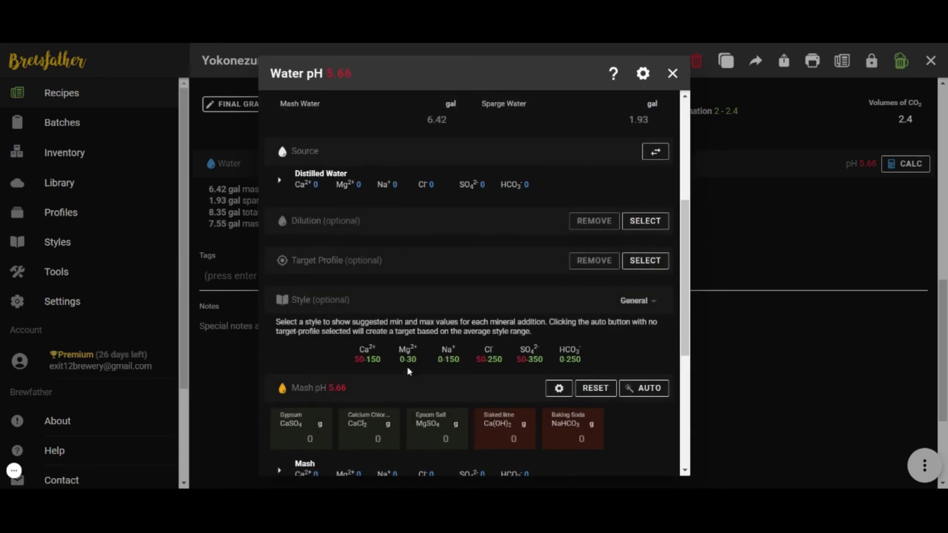
- View the water profiles offered for the optional dilution and target profile without selecting one
scroll(412, 379, "down", 3)
scroll(390, 351, "up", 3)
left_click(643, 220)
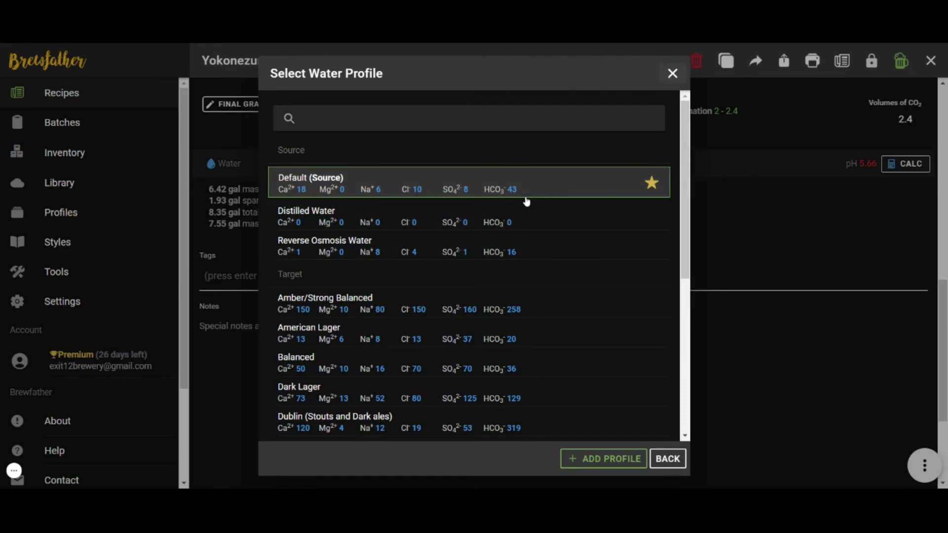
left_click(514, 214)
left_click(633, 268)
left_click(250, 296)
scroll(384, 283, "down", 1)
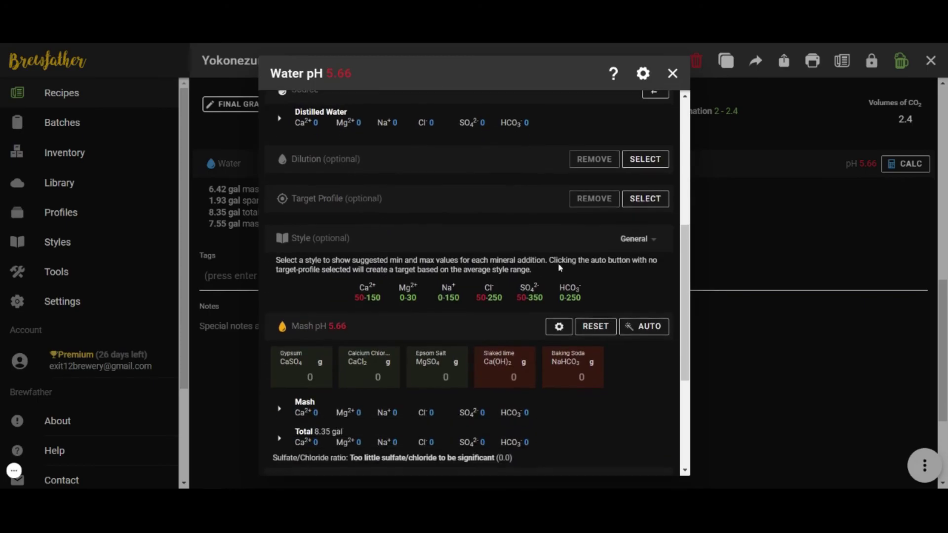
- Browse the water styles, try Baltic Porter and set the style back to General
left_click(630, 245)
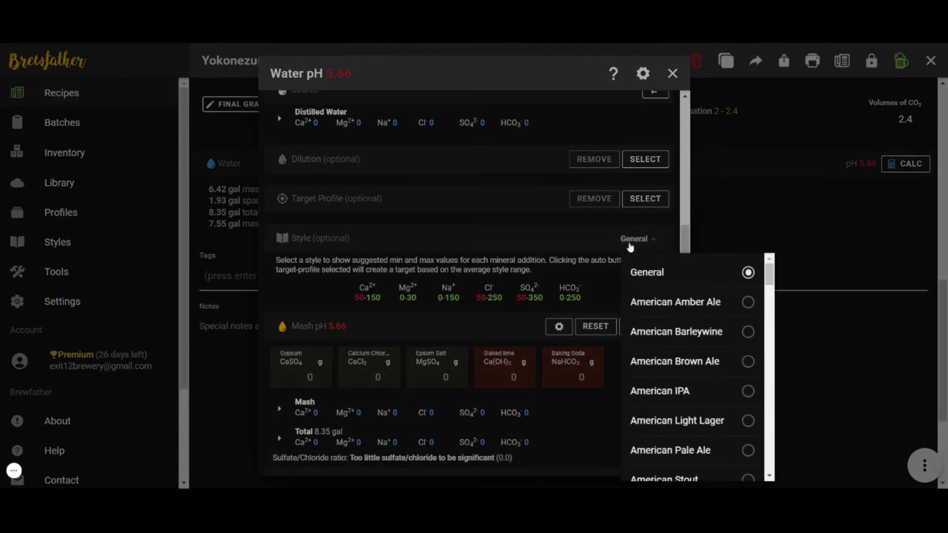
scroll(709, 275, "down", 15)
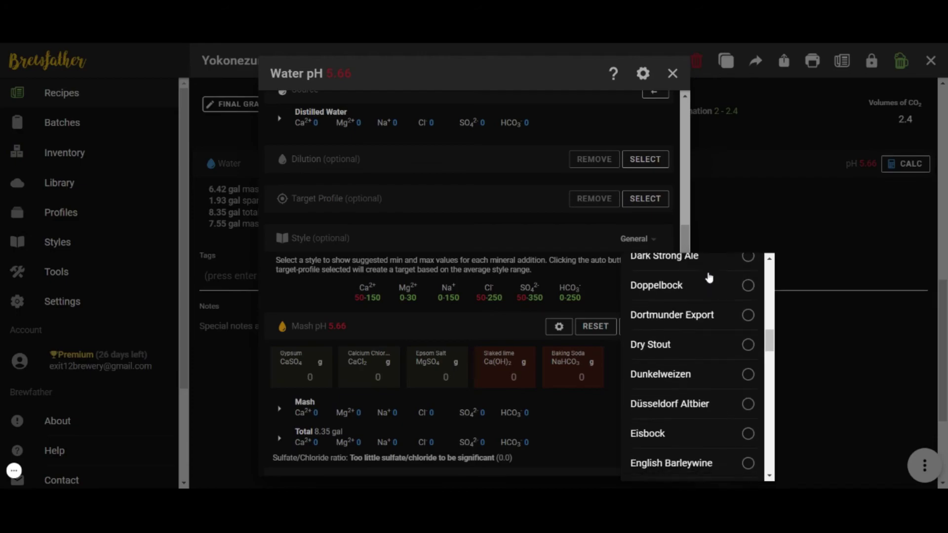
scroll(708, 278, "down", 5)
scroll(709, 277, "down", 5)
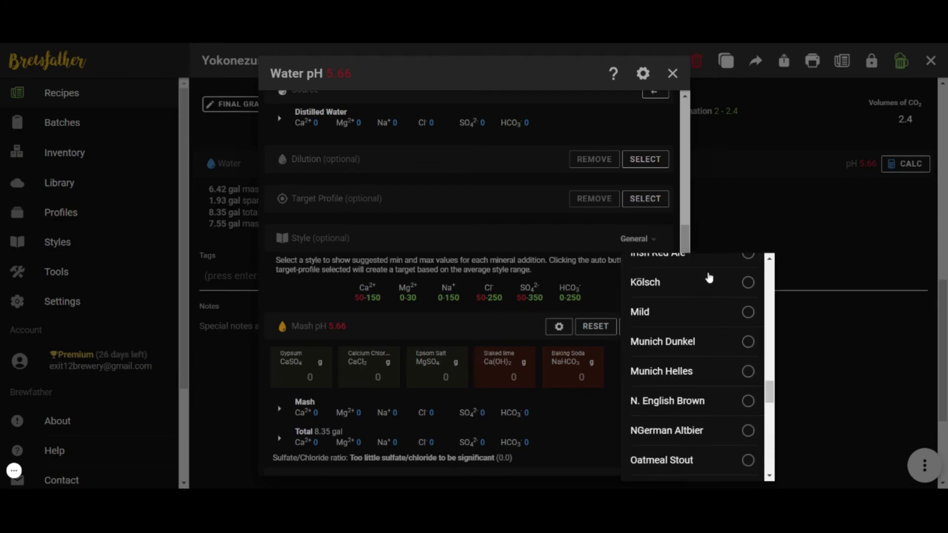
scroll(708, 278, "down", 3)
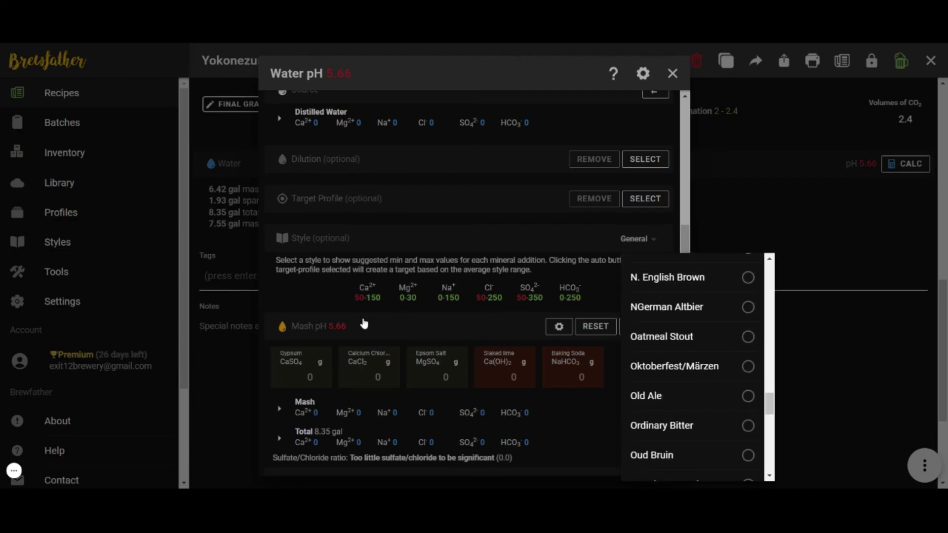
scroll(636, 295, "up", 3)
scroll(636, 295, "up", 20)
scroll(637, 288, "down", 5)
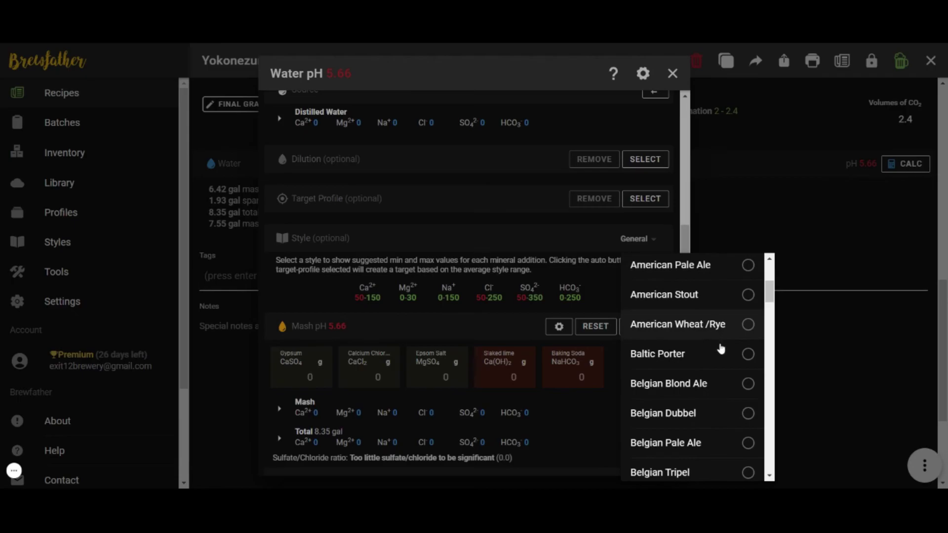
left_click(748, 354)
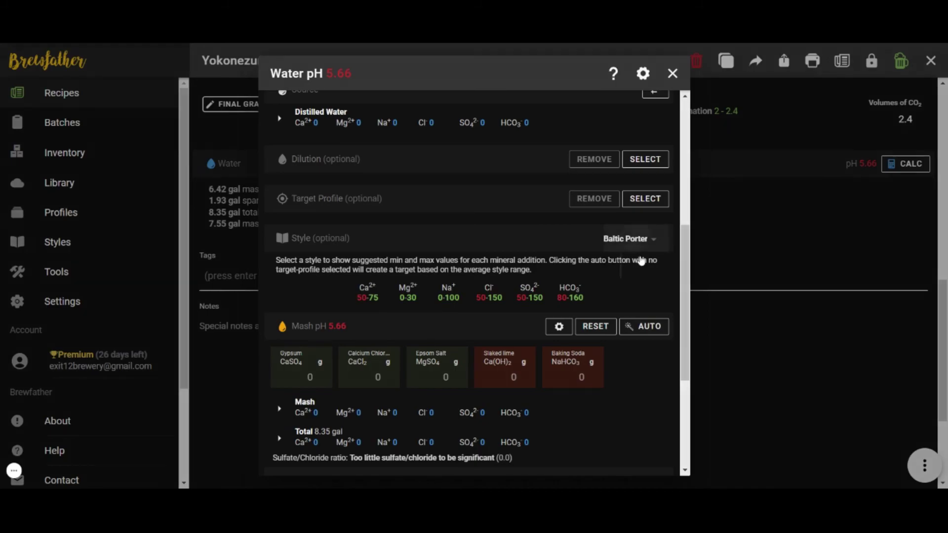
left_click(639, 242)
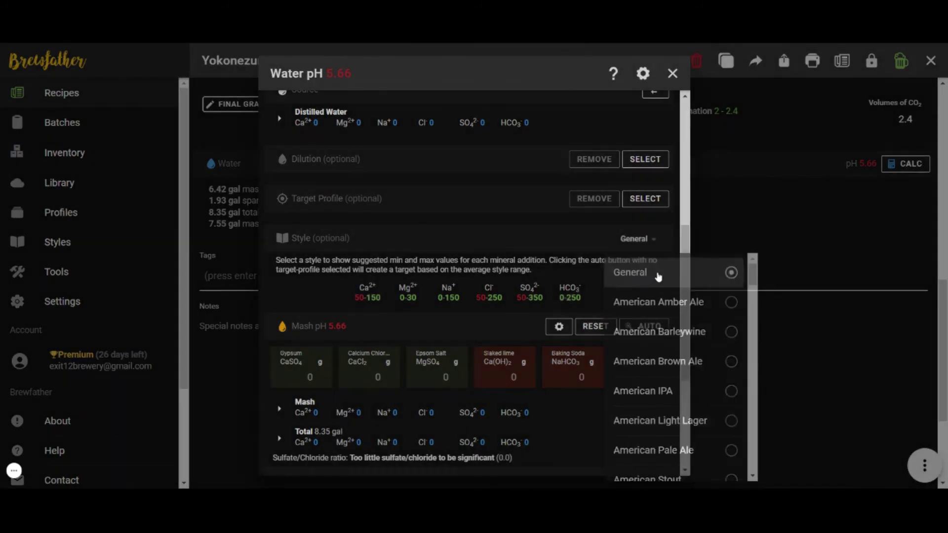
left_click(658, 276)
- Review the mash, sparge and acid additions and save the water adjustments to the recipe
scroll(369, 305, "down", 3)
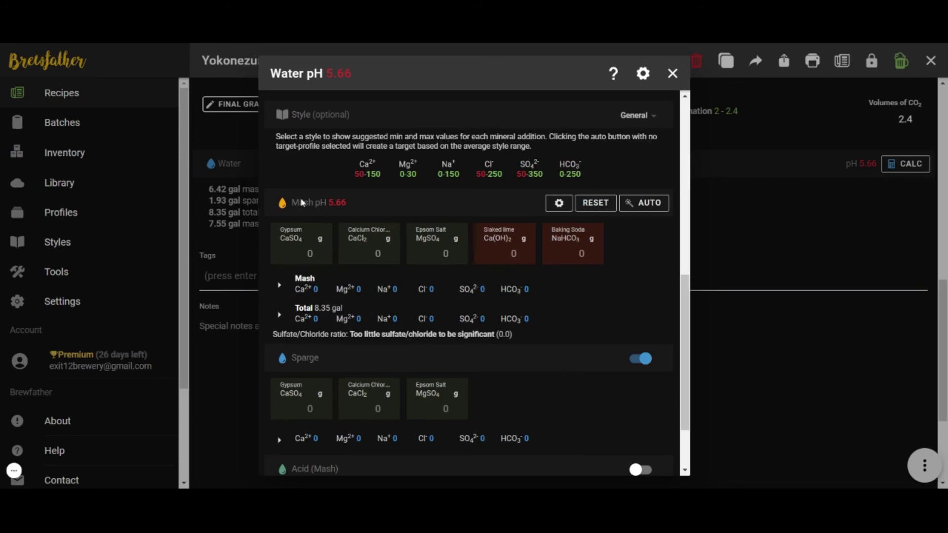
left_click(310, 253)
scroll(410, 261, "down", 2)
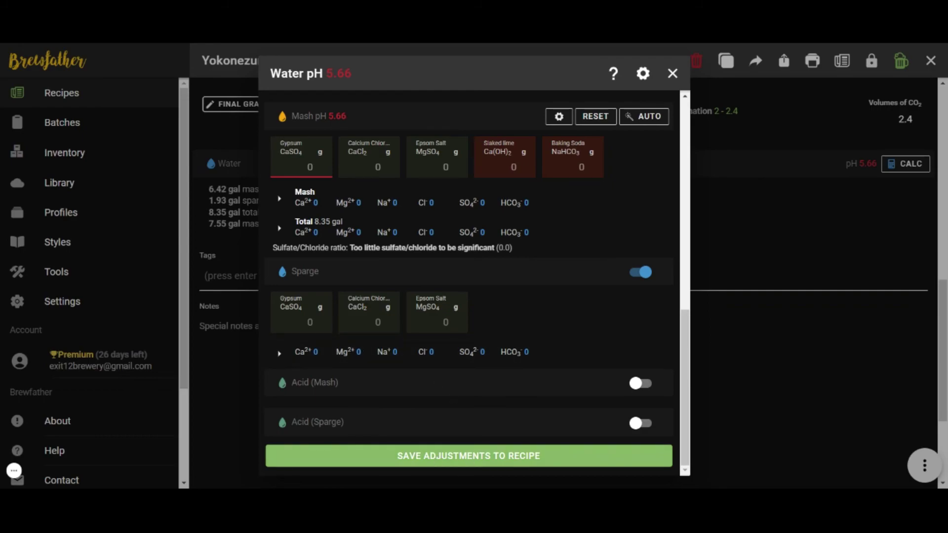
left_click(438, 456)
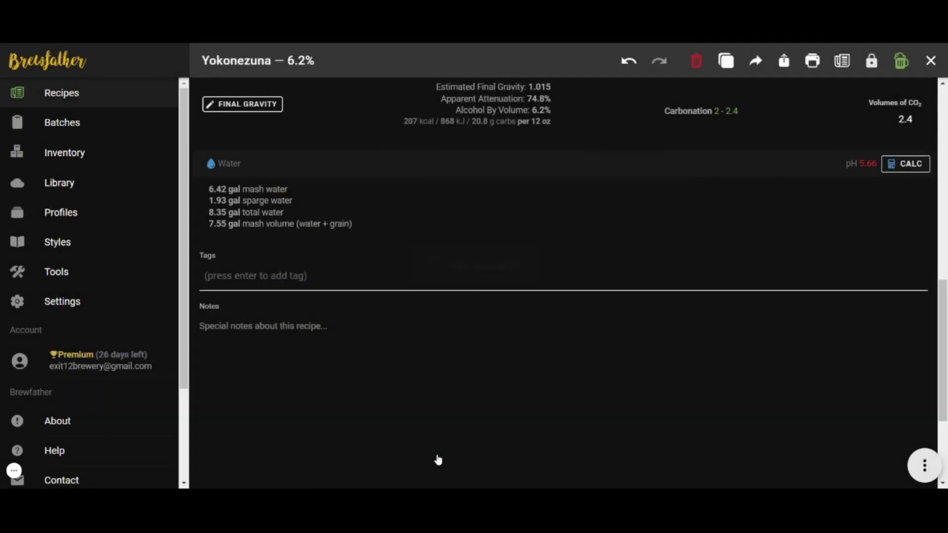
- Open the recipe's image upload dialog and close it without choosing a file
scroll(437, 459, "up", 3)
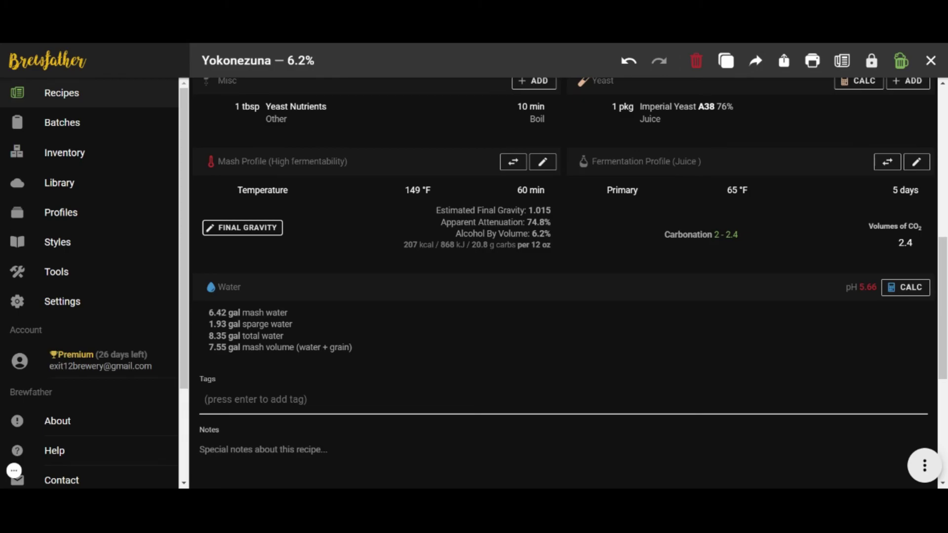
scroll(562, 281, "up", 6)
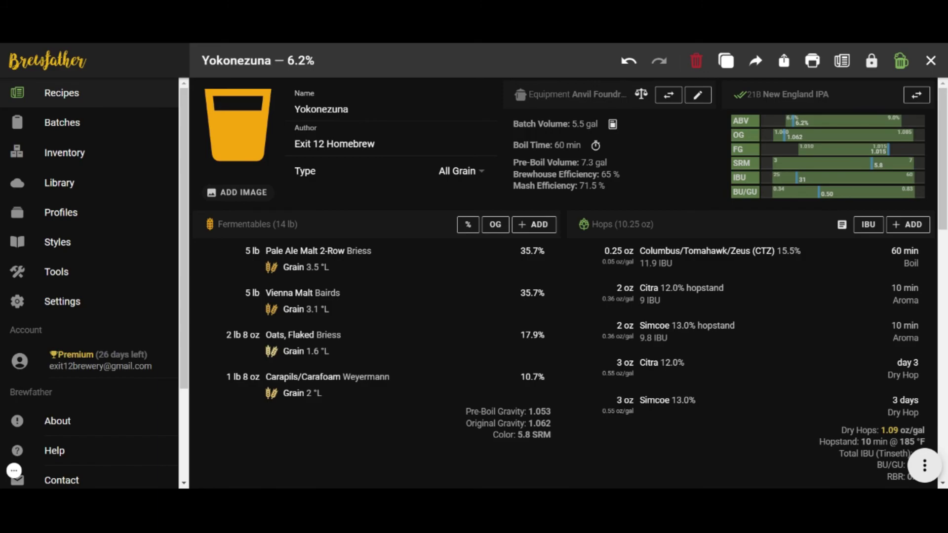
left_click(236, 194)
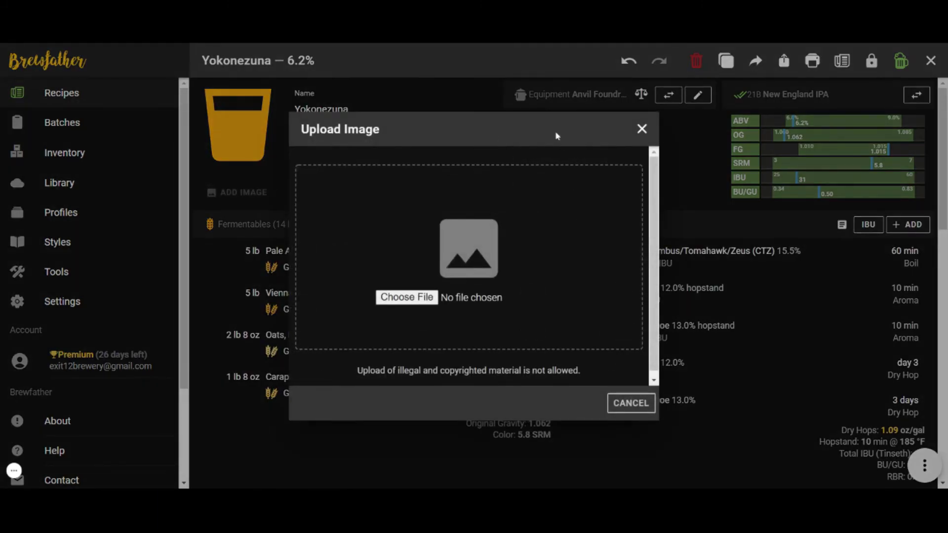
left_click(641, 129)
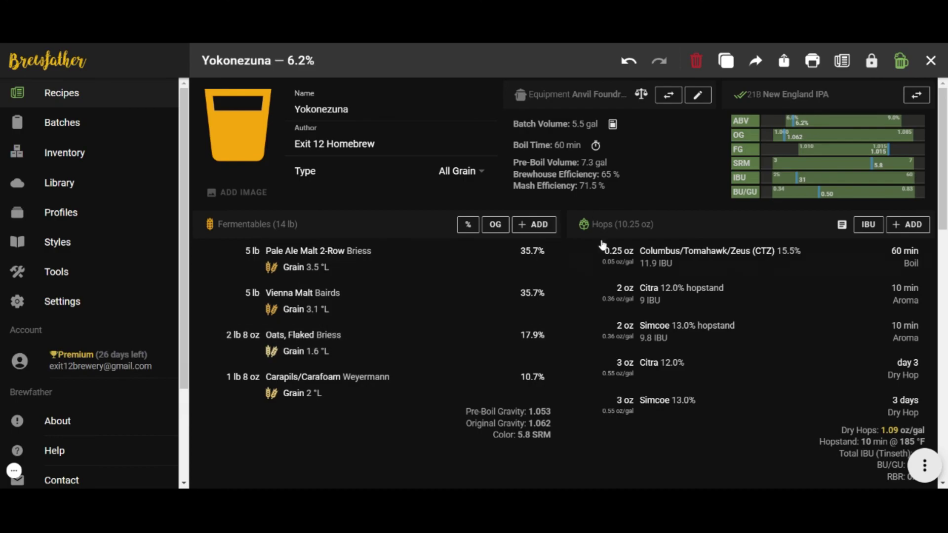
scroll(602, 245, "down", 3)
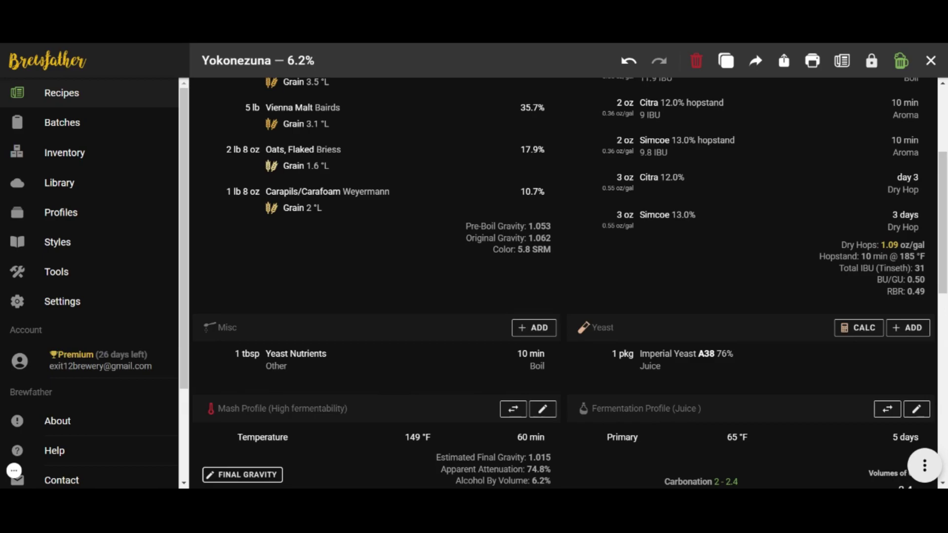
scroll(600, 239, "up", 3)
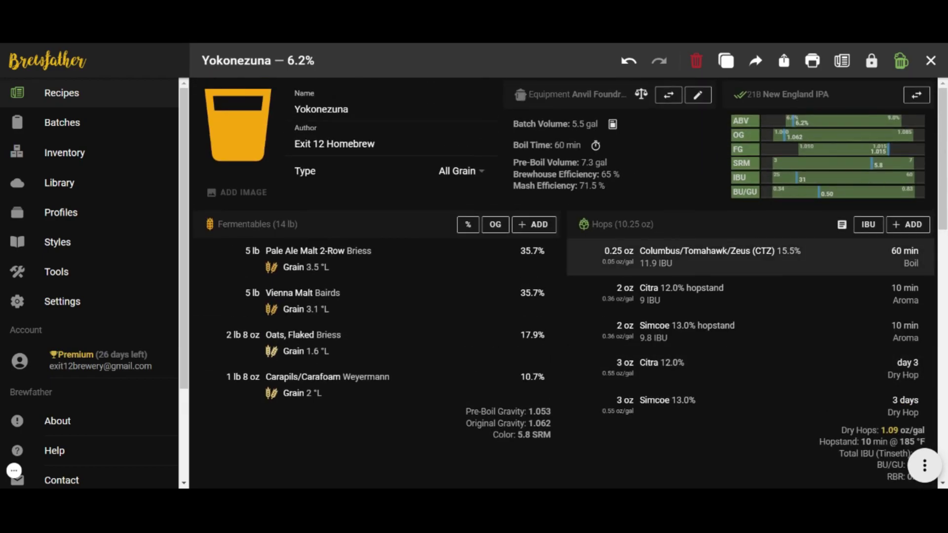